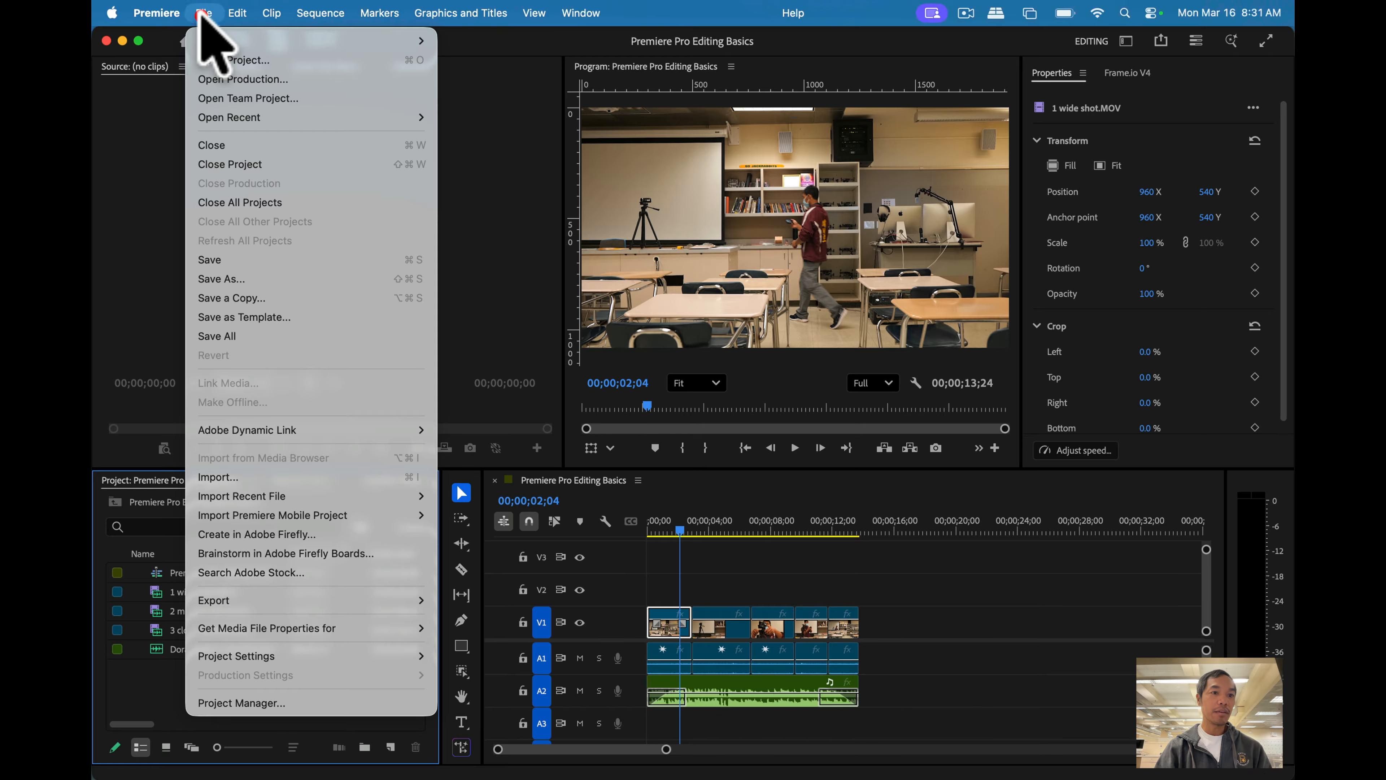
Step: Close all open projects and locate Premiere Pro Editing Basics.prproj in Finder, in Desktop > Photo and VIdeo 1-2 > Premiere Pro
click(230, 202)
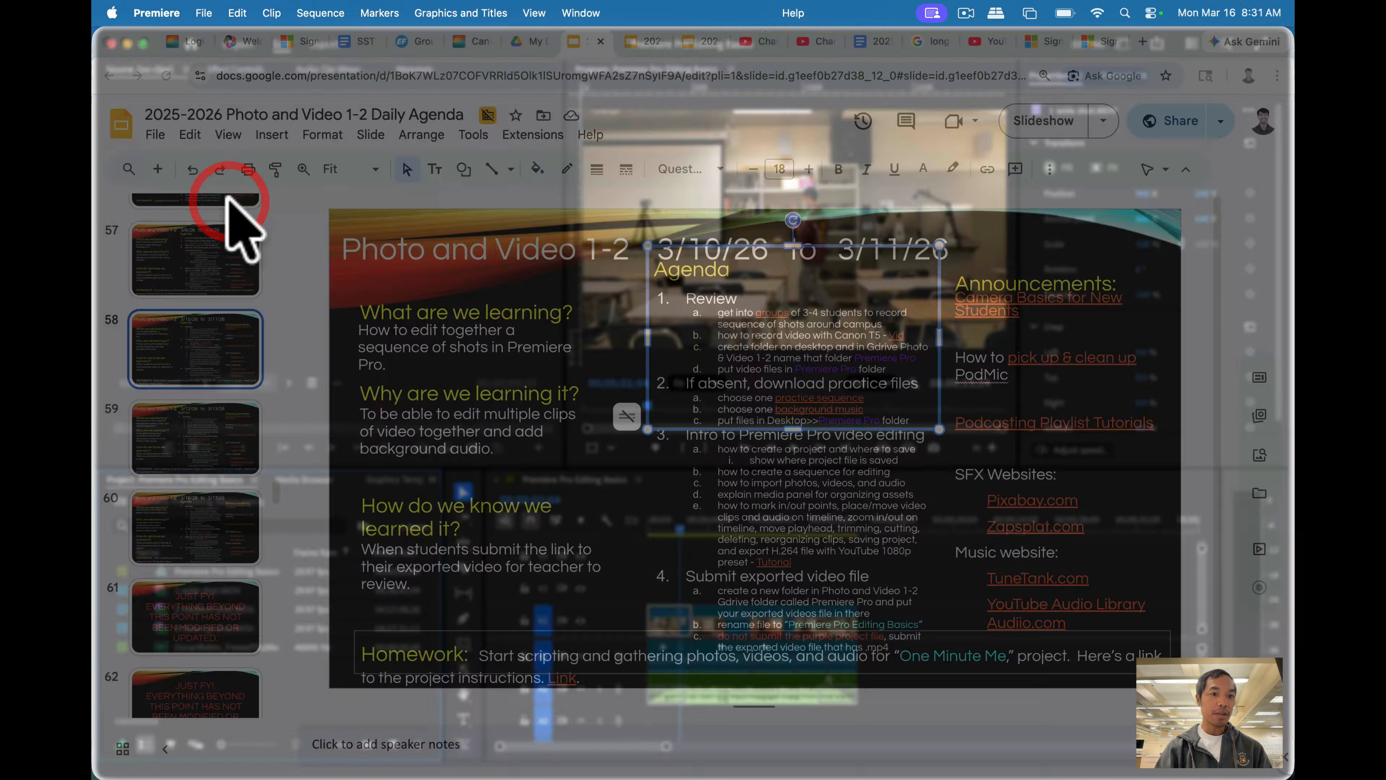
click(150, 737)
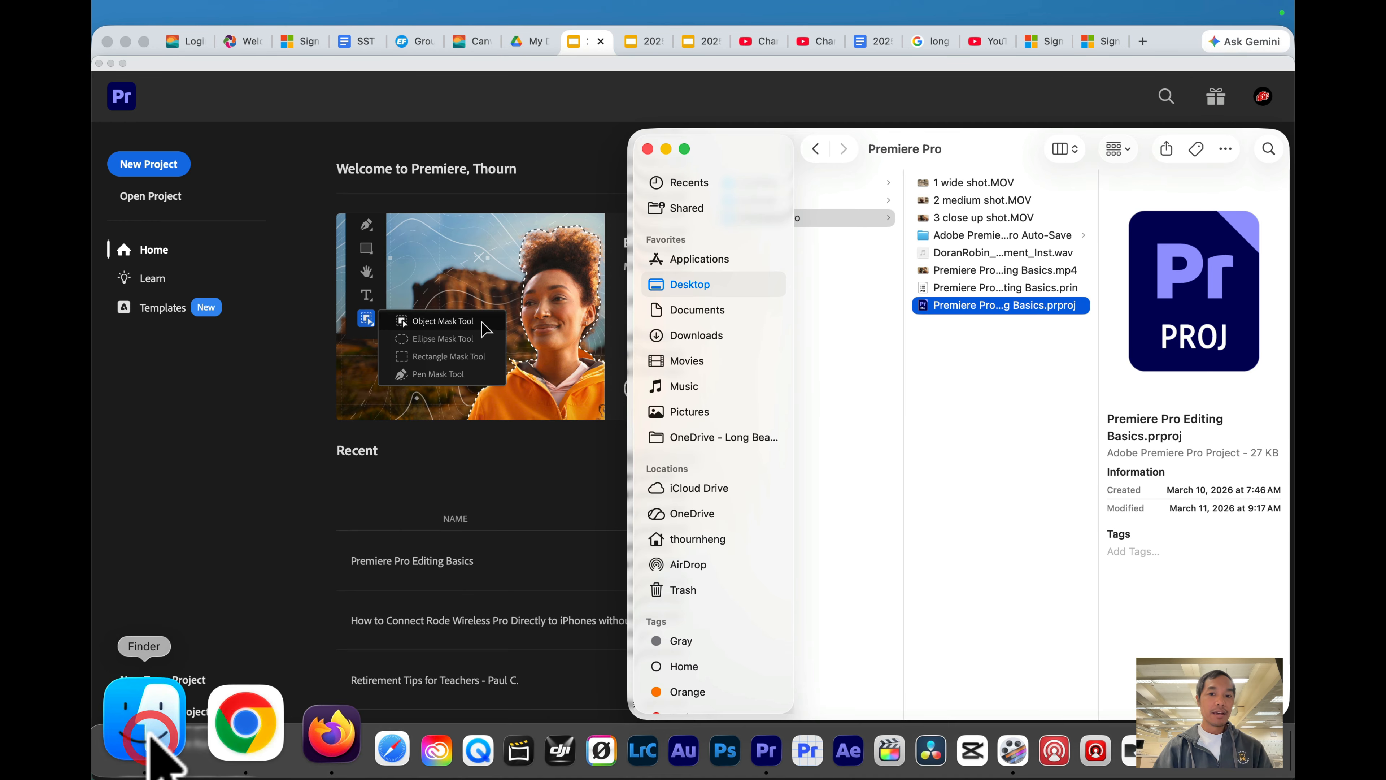
scroll(895, 306, left, 5)
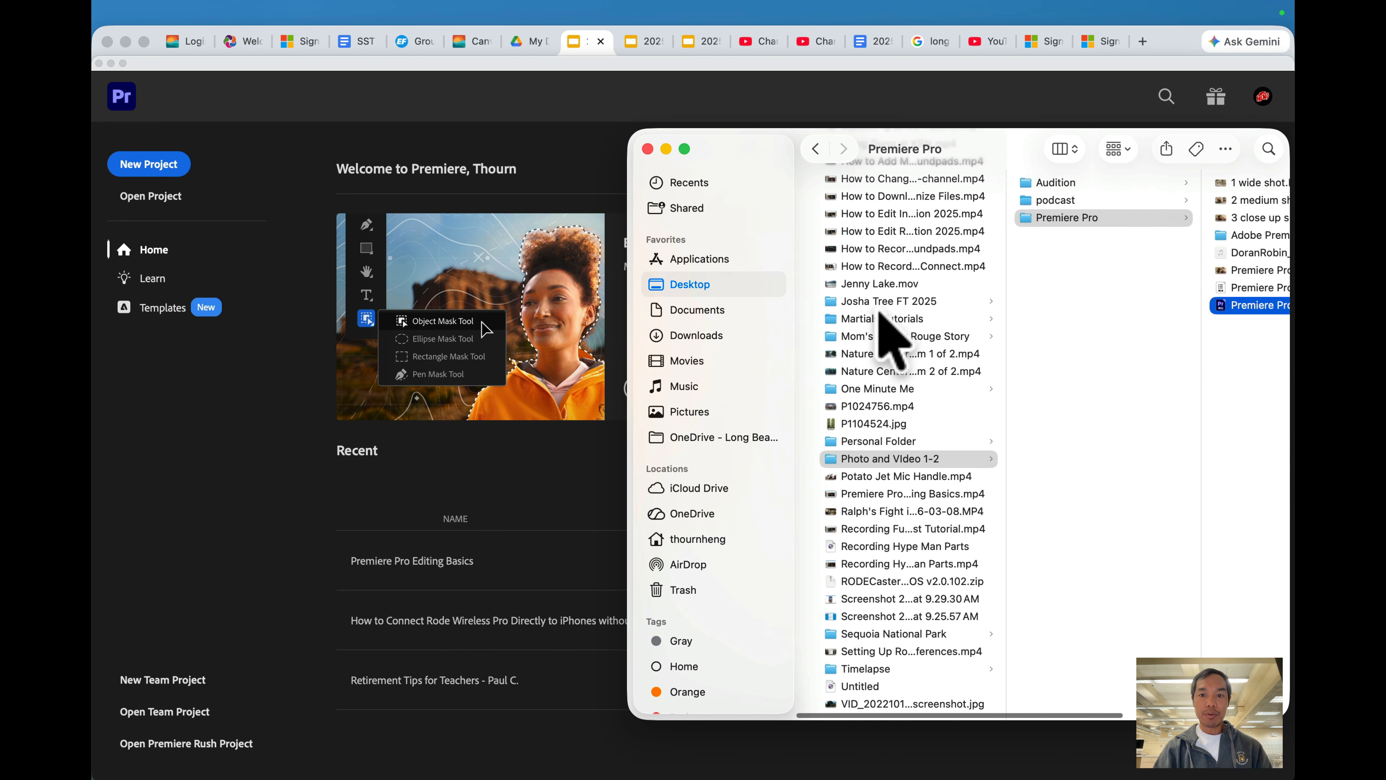
click(822, 458)
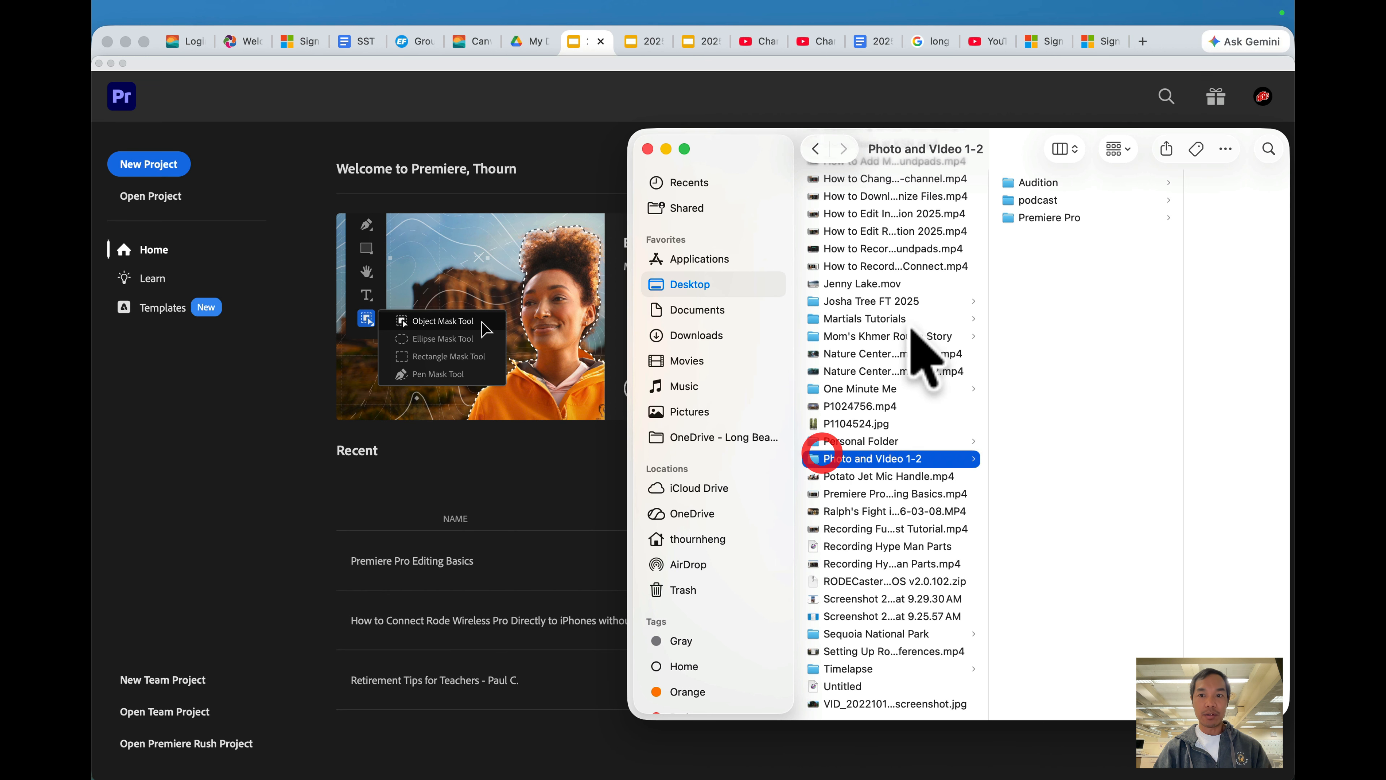
click(1040, 217)
click(1146, 304)
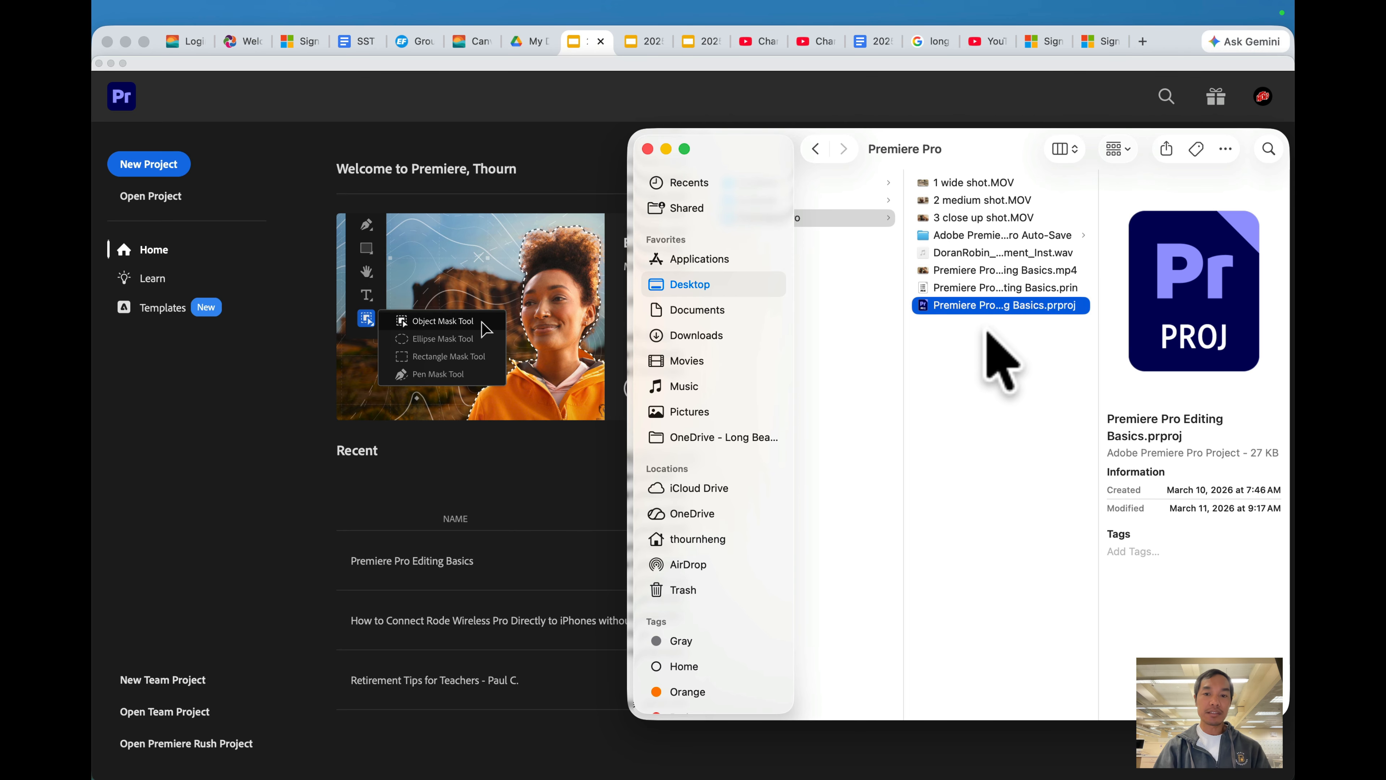
Step: Reopen the Premiere Pro Editing Basics project from its project file or the recent projects on the home screen
double_click(922, 305)
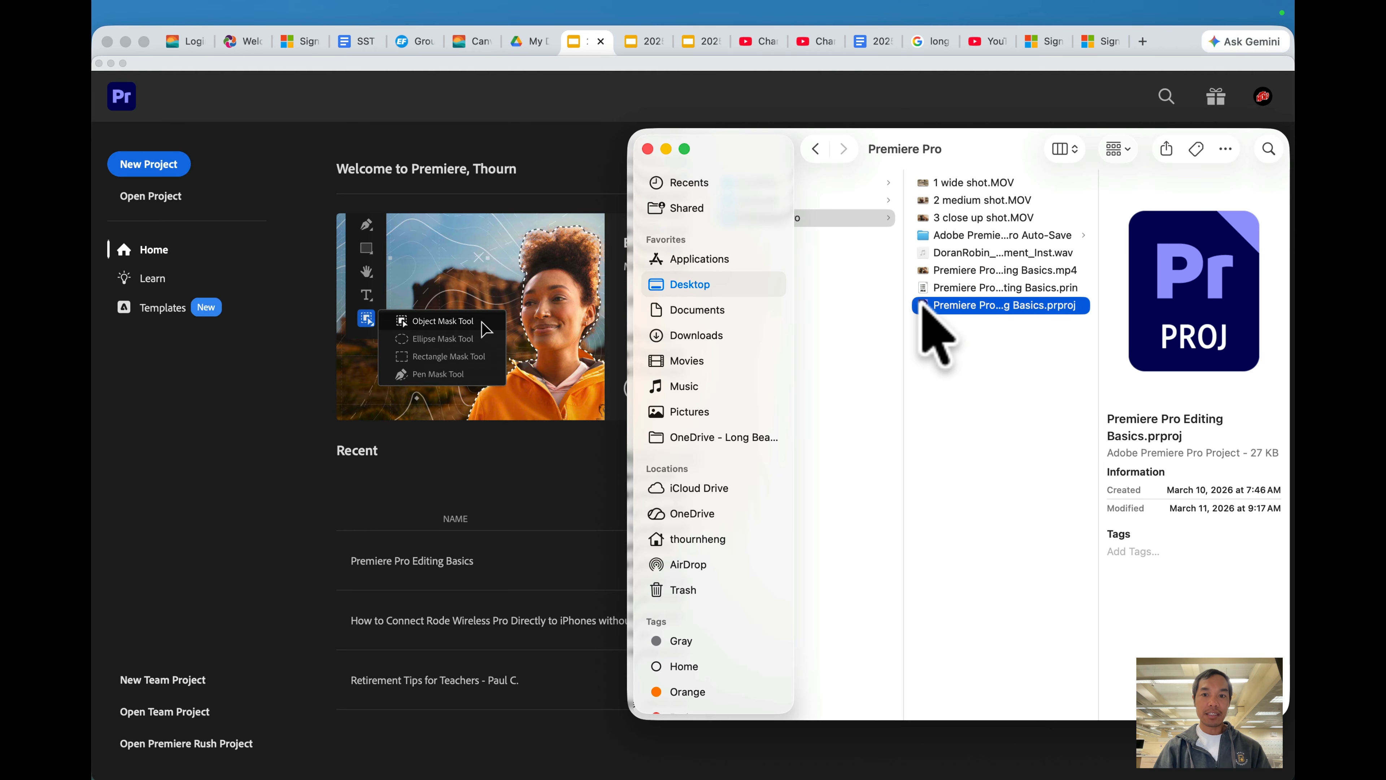
double_click(922, 305)
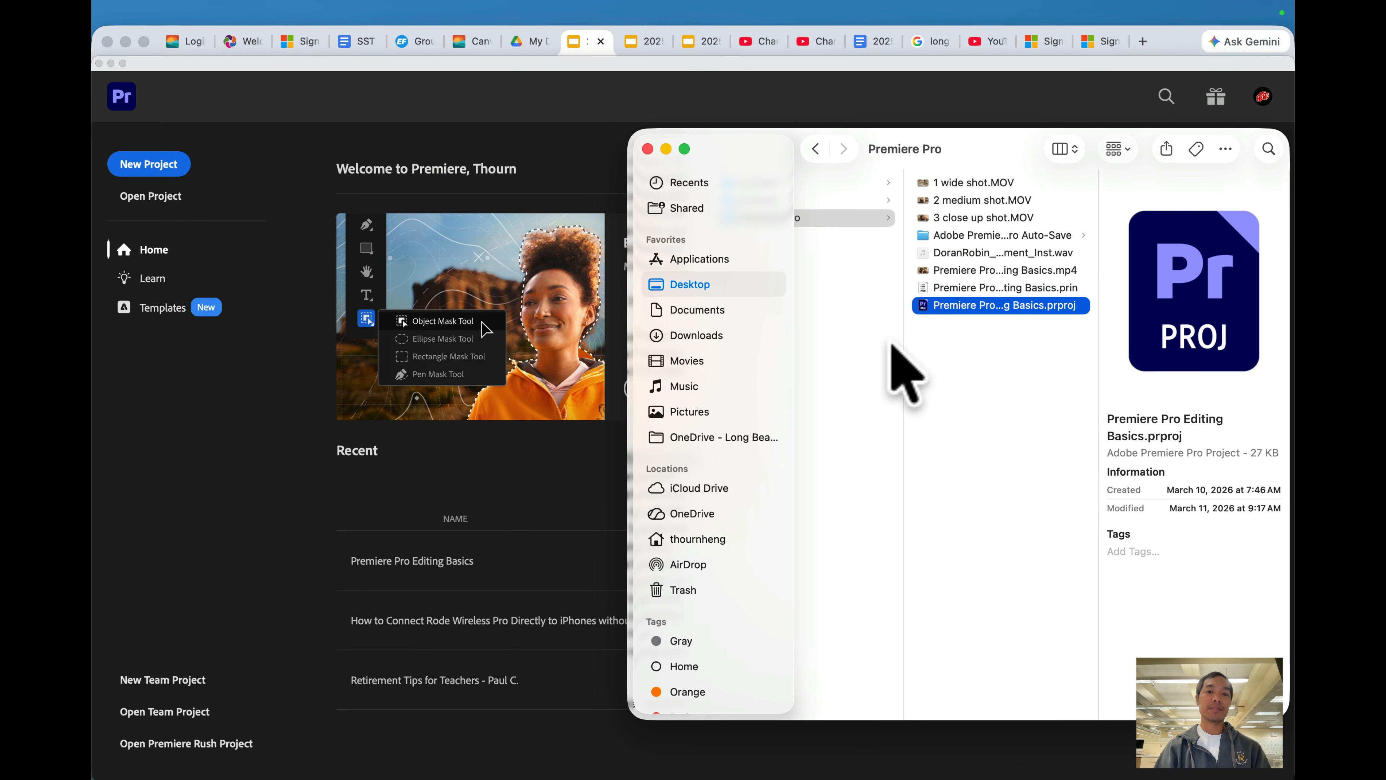
click(256, 443)
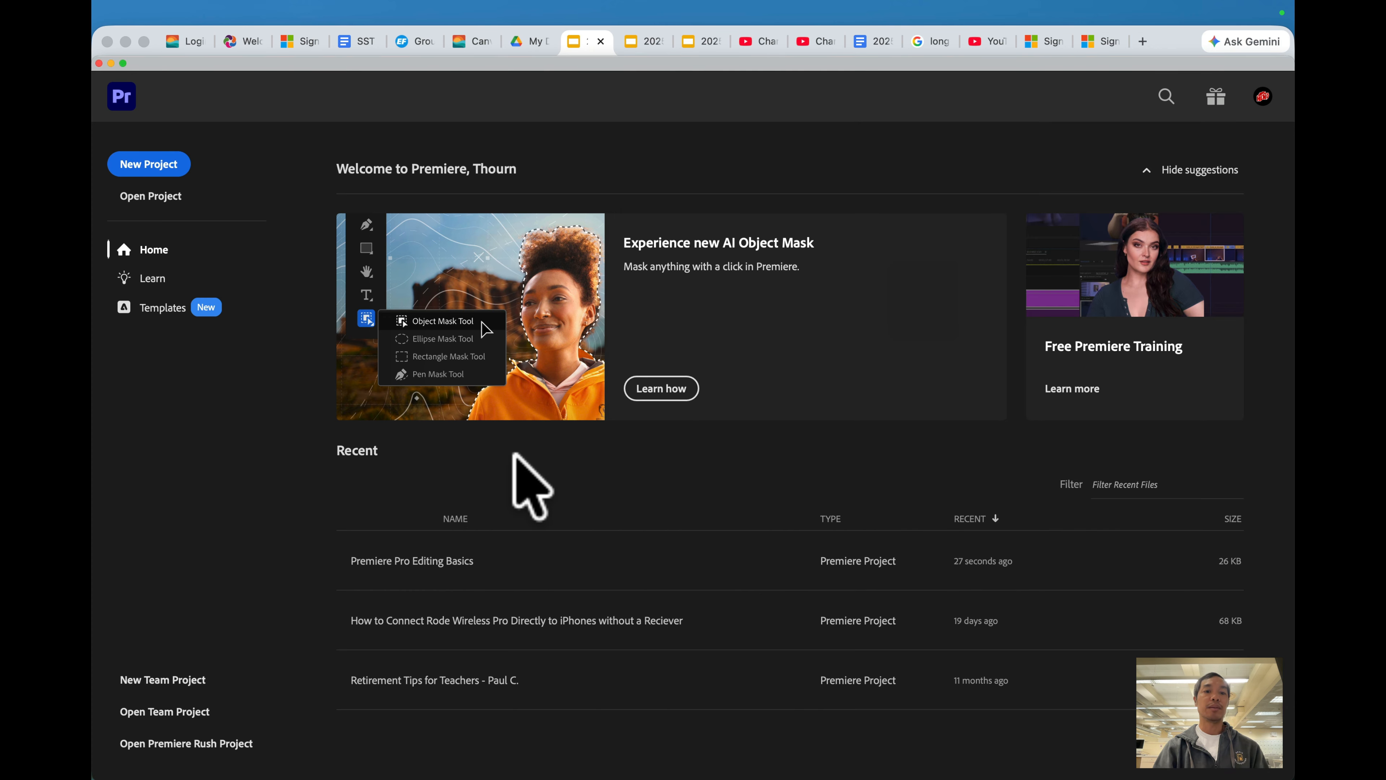
mouse_move(182, 773)
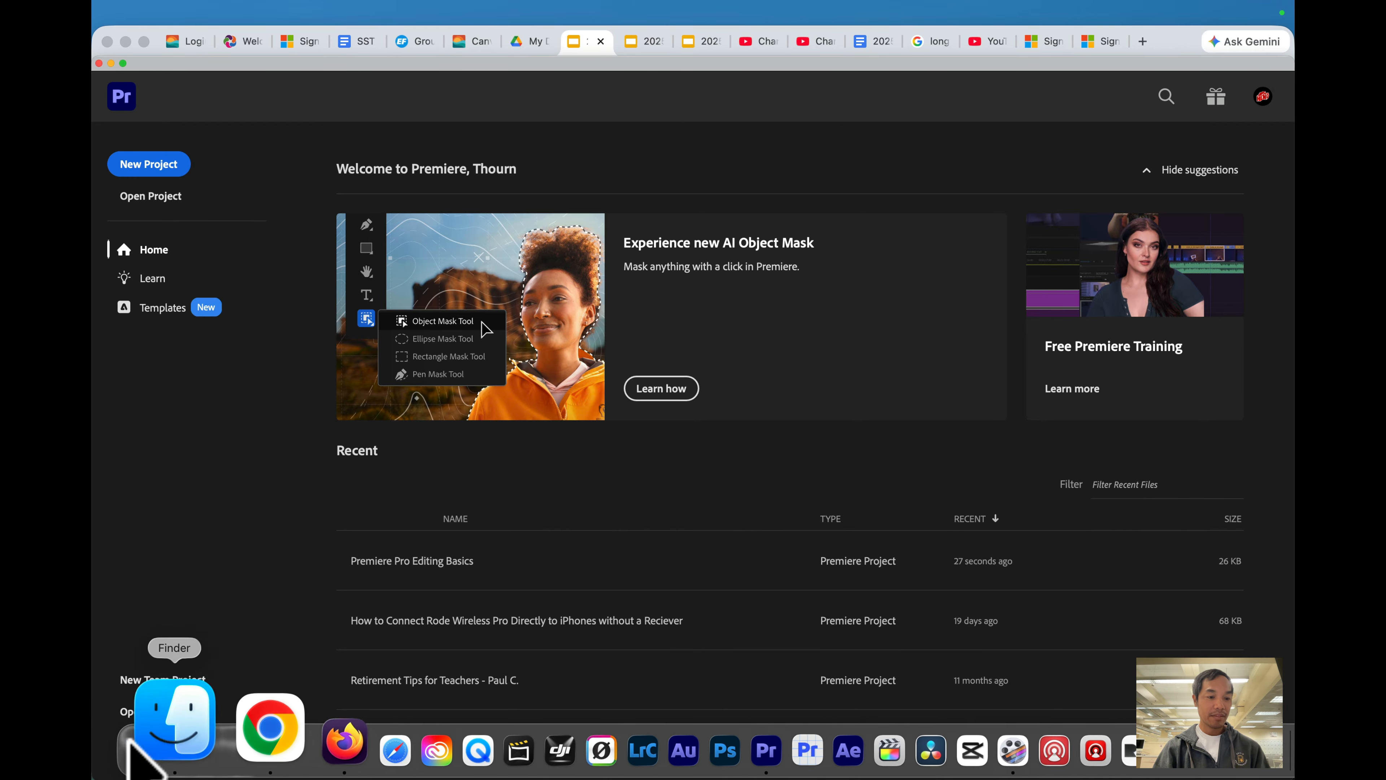
click(159, 726)
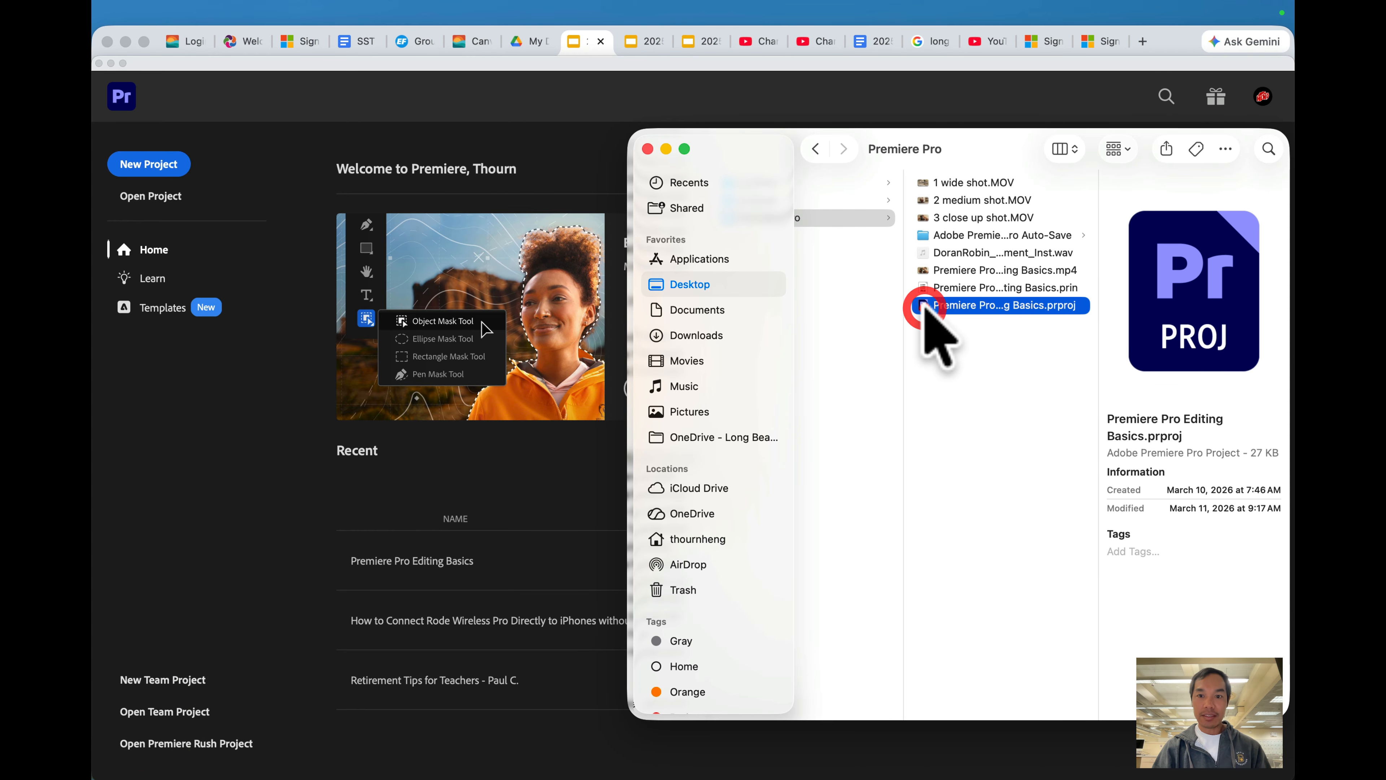
double_click(934, 302)
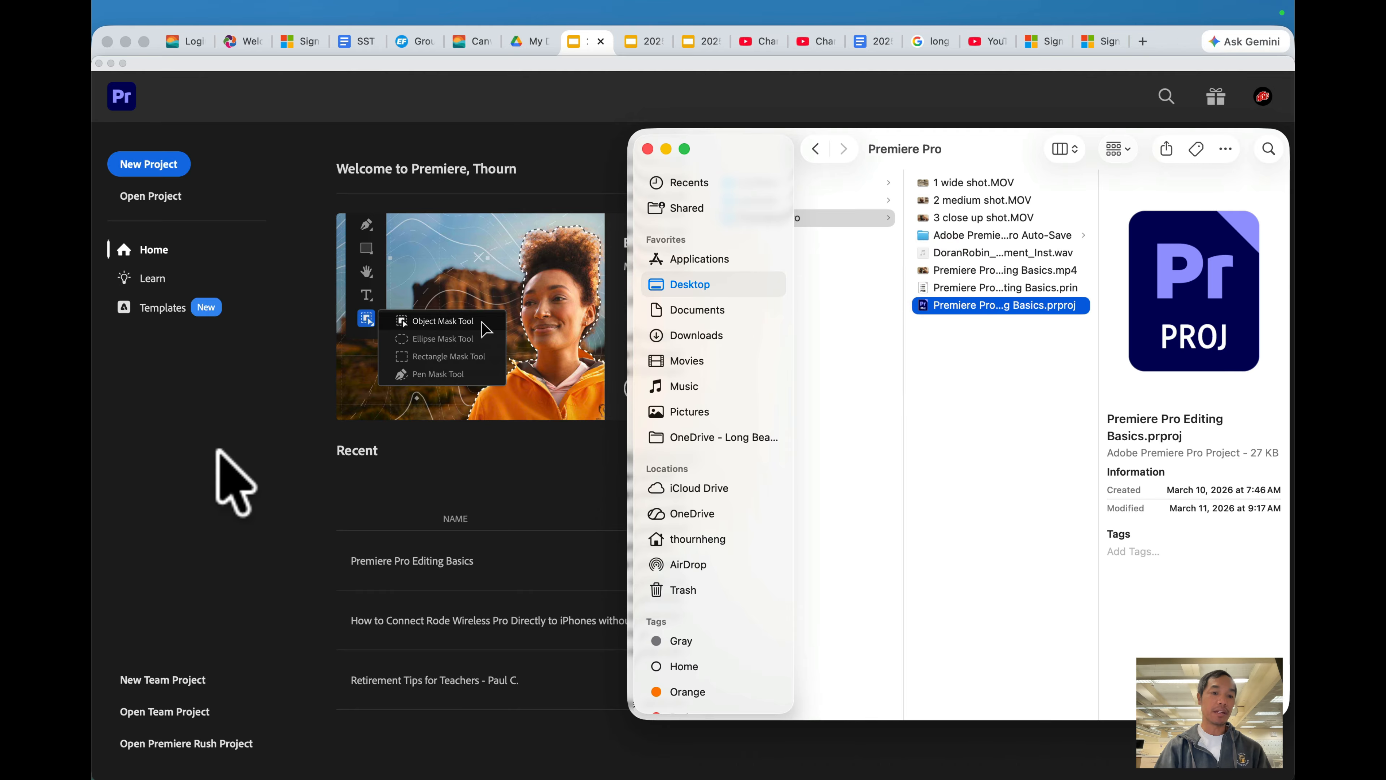
click(248, 452)
click(449, 567)
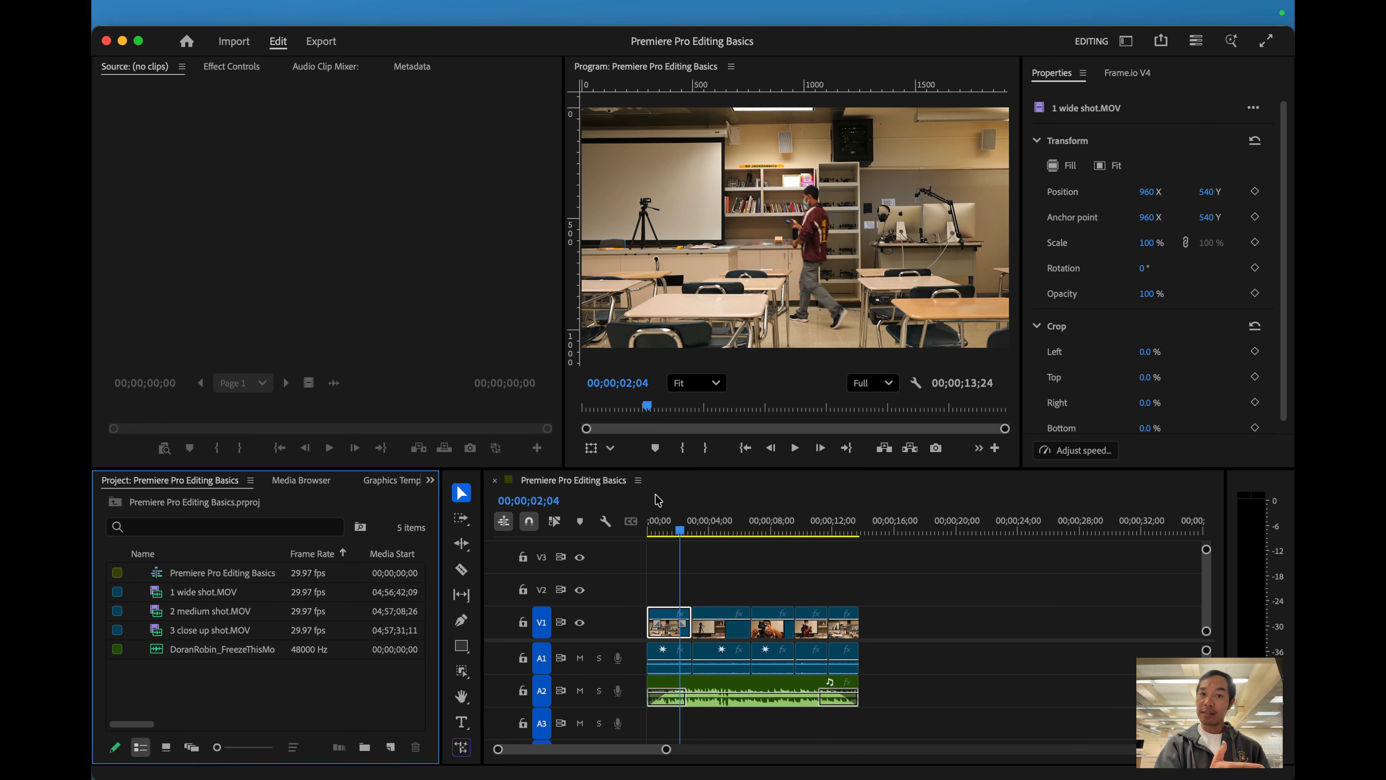
Step: Allow Adobe Premiere Pro (Beta) to access the Desktop folder and minimize the GPU initialization progress
mouse_move(147, 770)
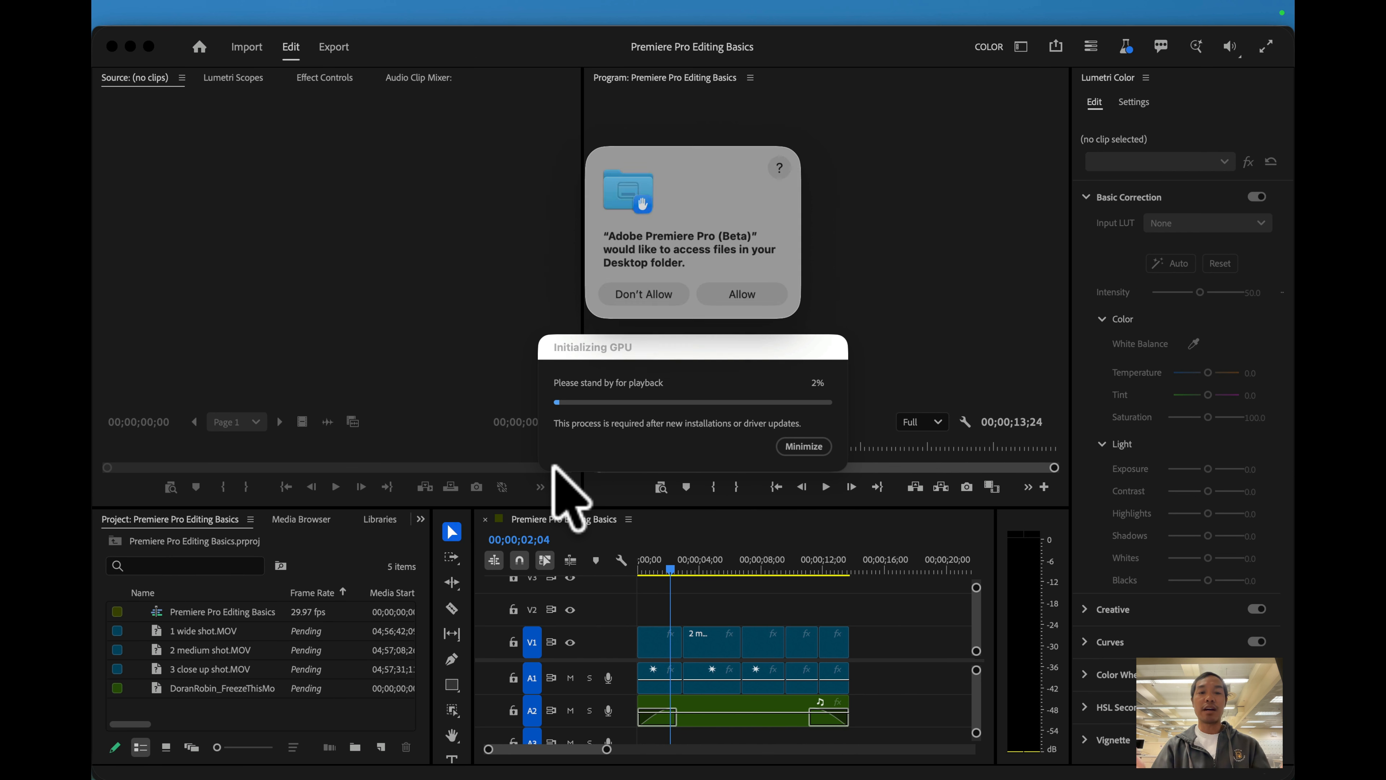
click(741, 293)
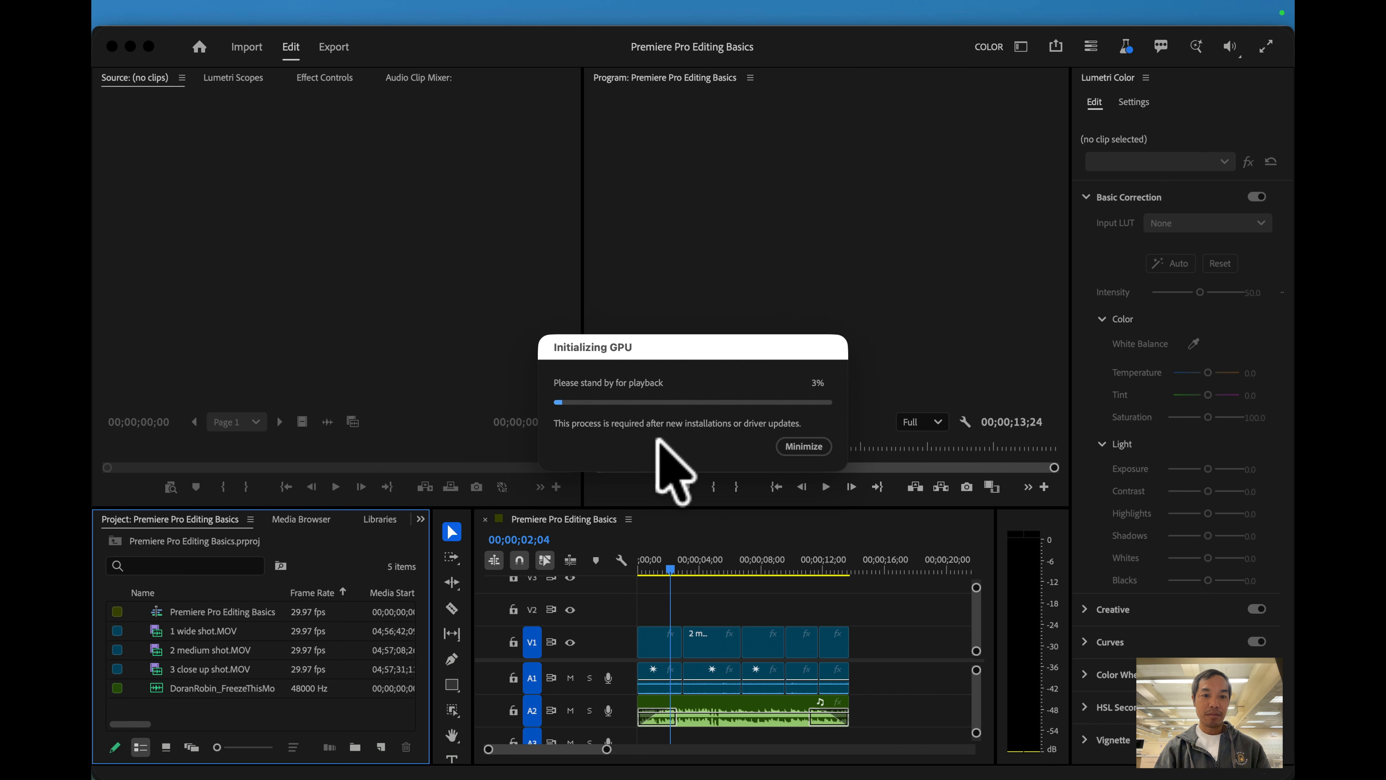
click(792, 446)
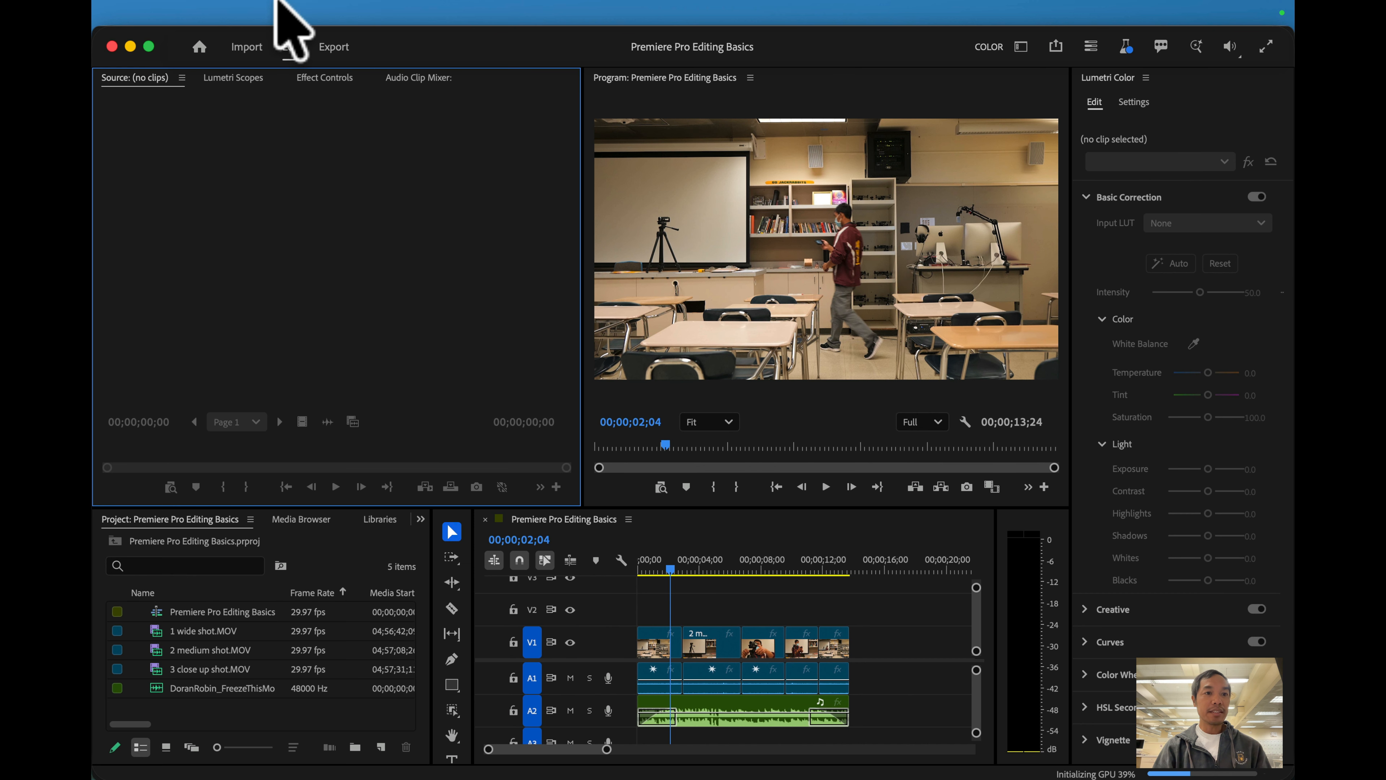
Step: Look up the recently opened projects in Premiere (Beta) without opening one
click(244, 13)
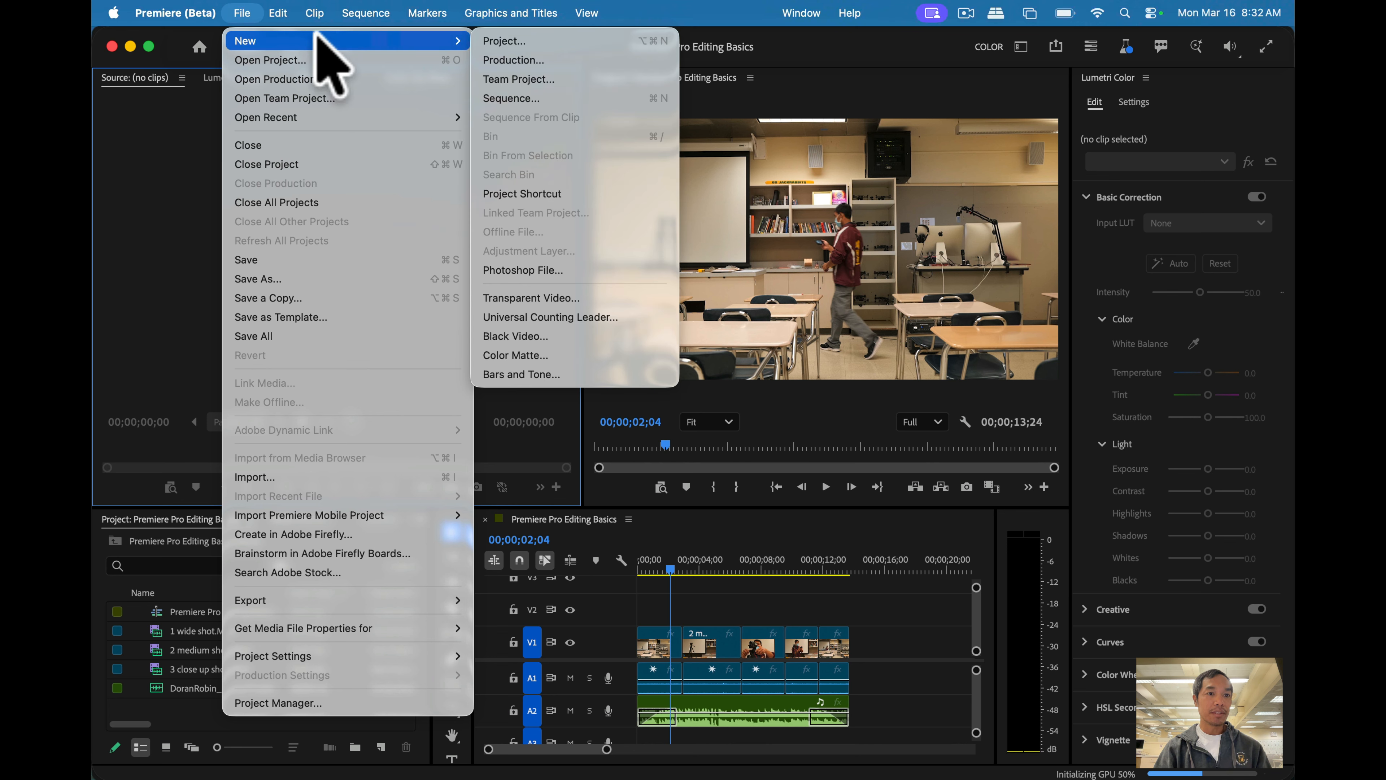
mouse_move(300, 117)
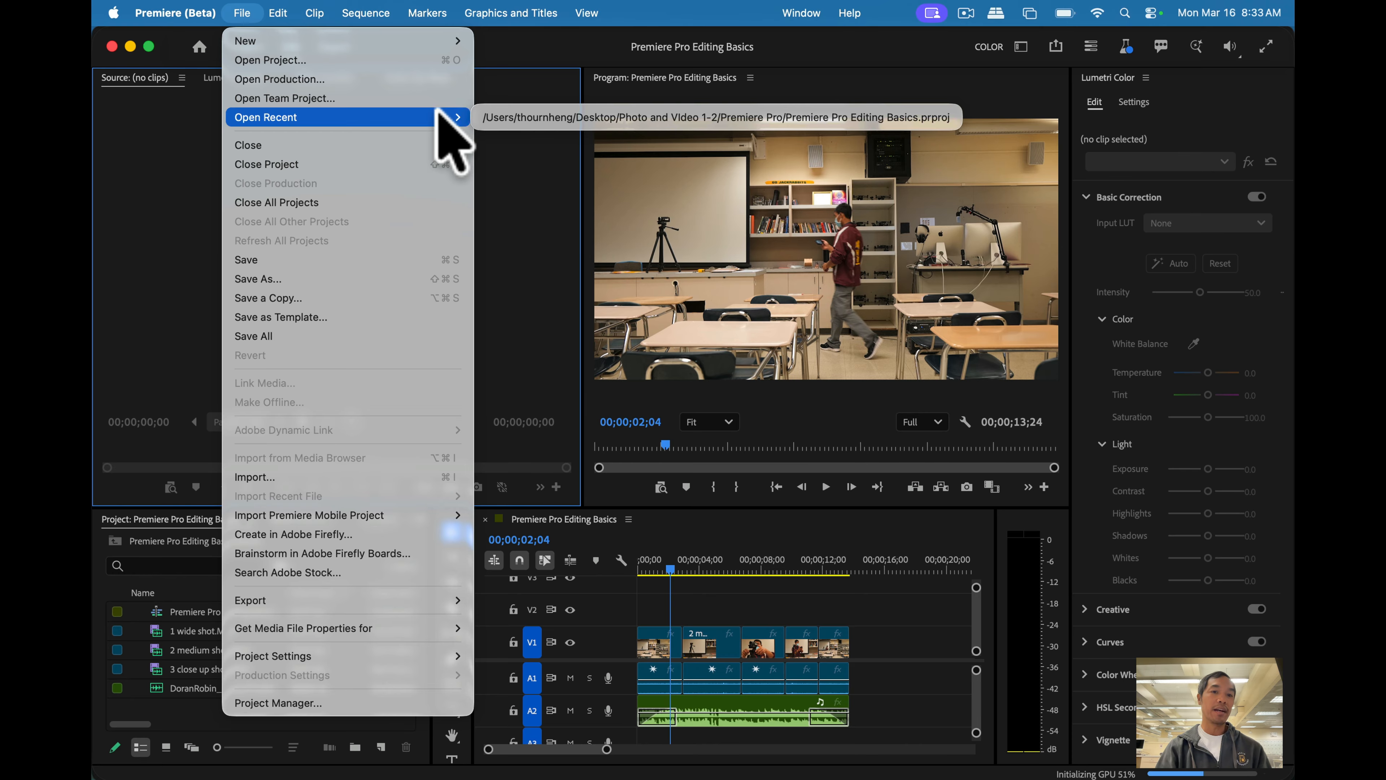
click(546, 52)
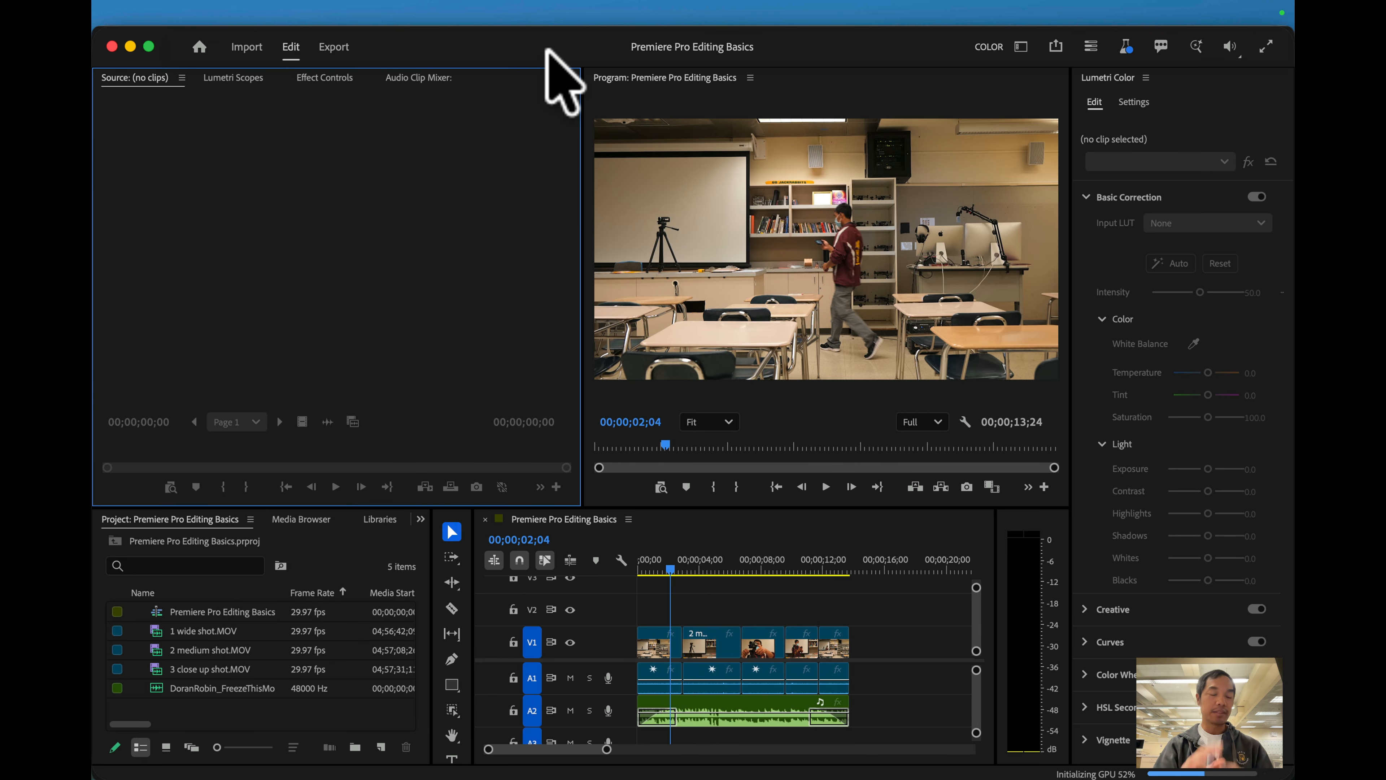
Step: Switch to Chrome and display the 3/12/26 to 3/13/26 slide of the Photo and Video 1-2 Daily Agenda
click(199, 733)
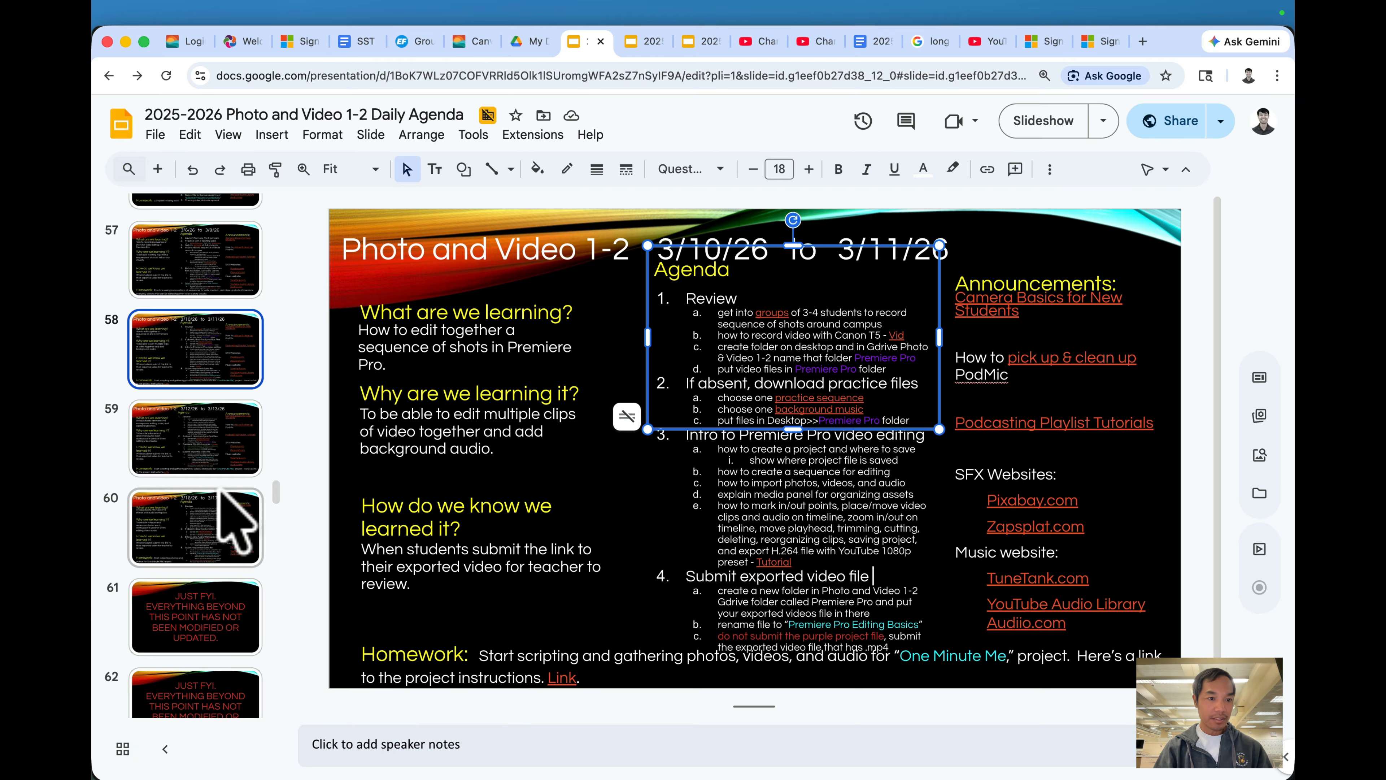
click(218, 456)
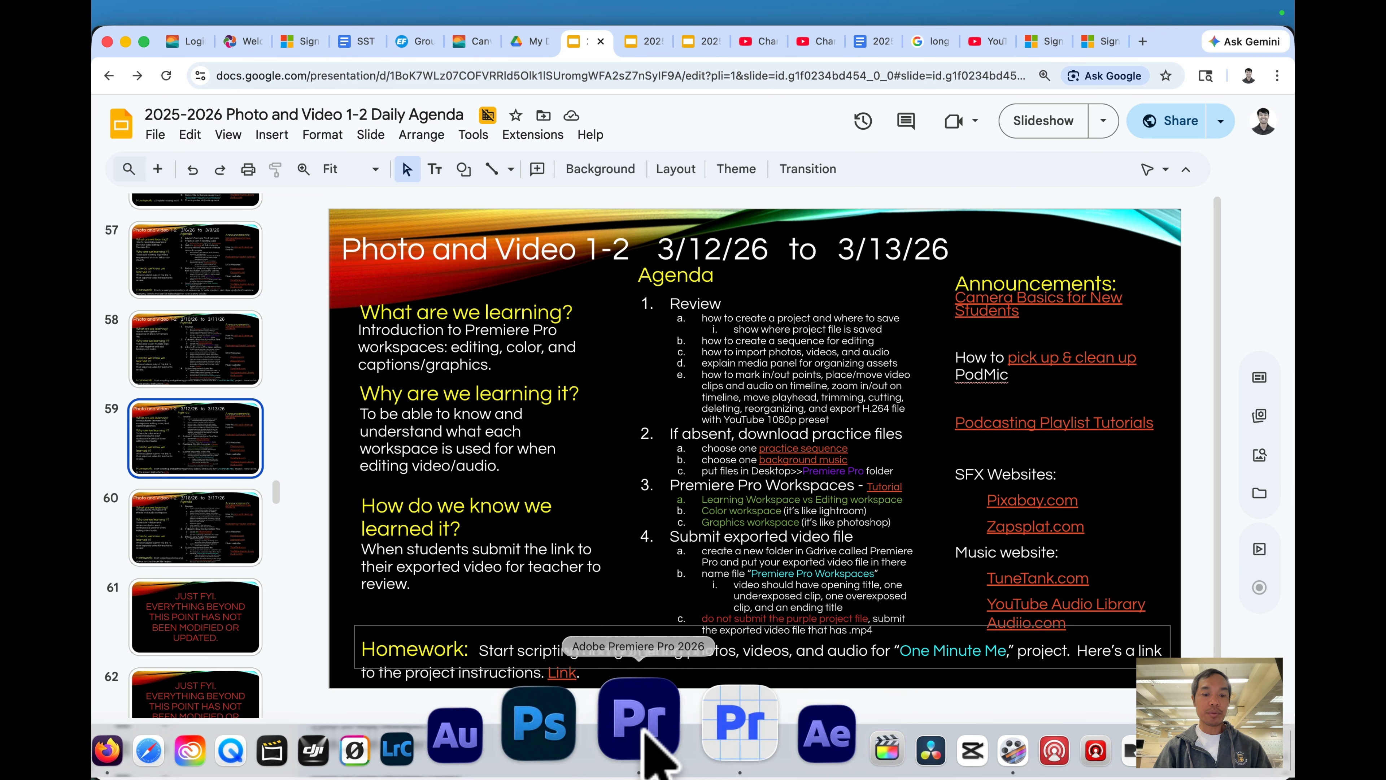
Step: Switch to Adobe Premiere Pro 2026 and change the workspace from Editing to Learning
click(644, 733)
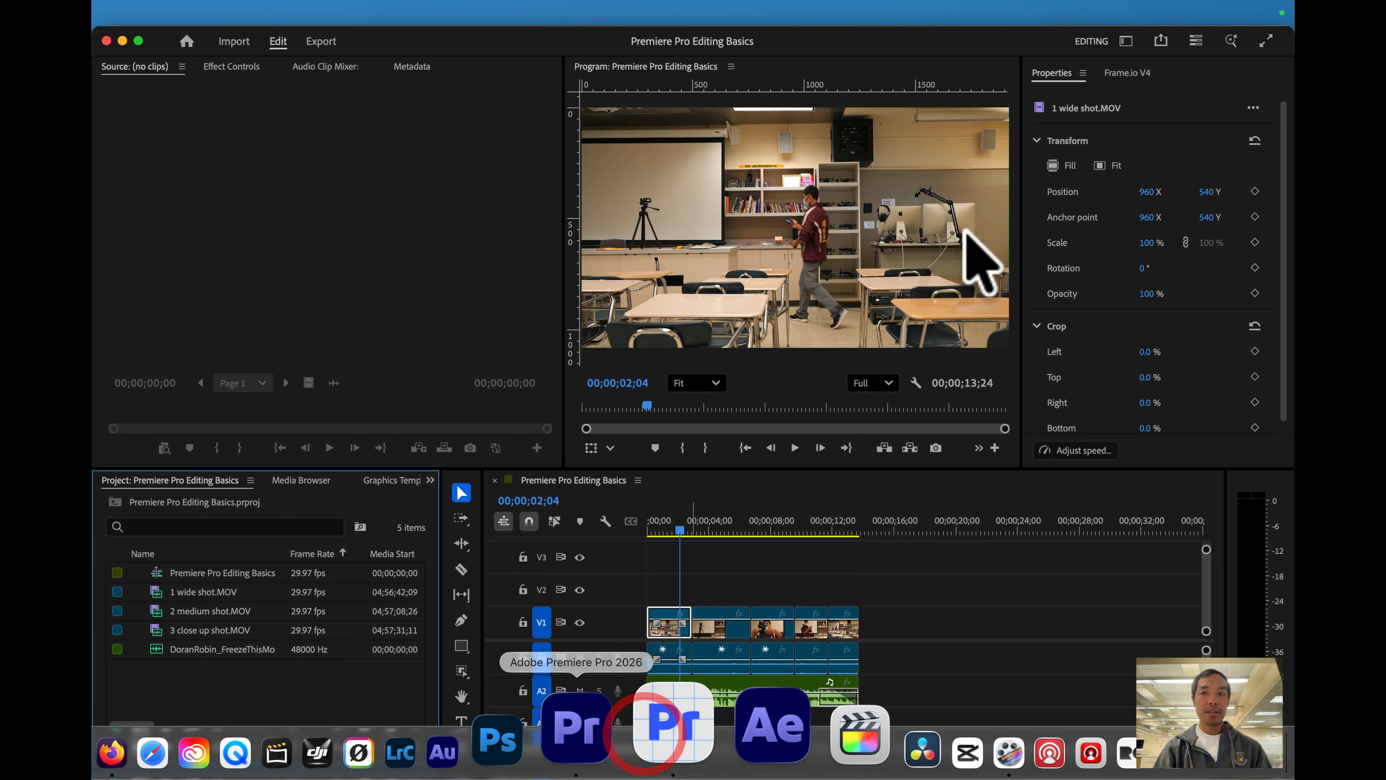
click(1121, 41)
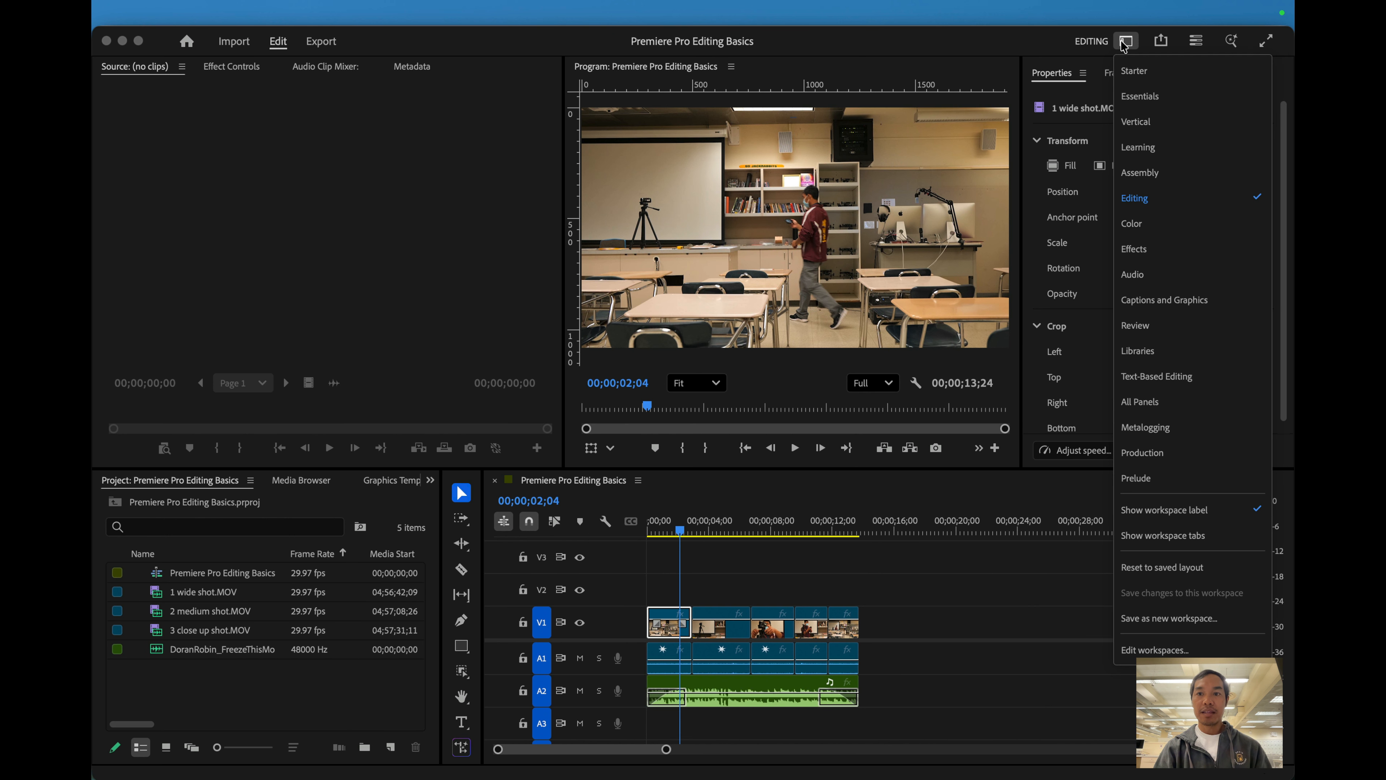
click(1140, 146)
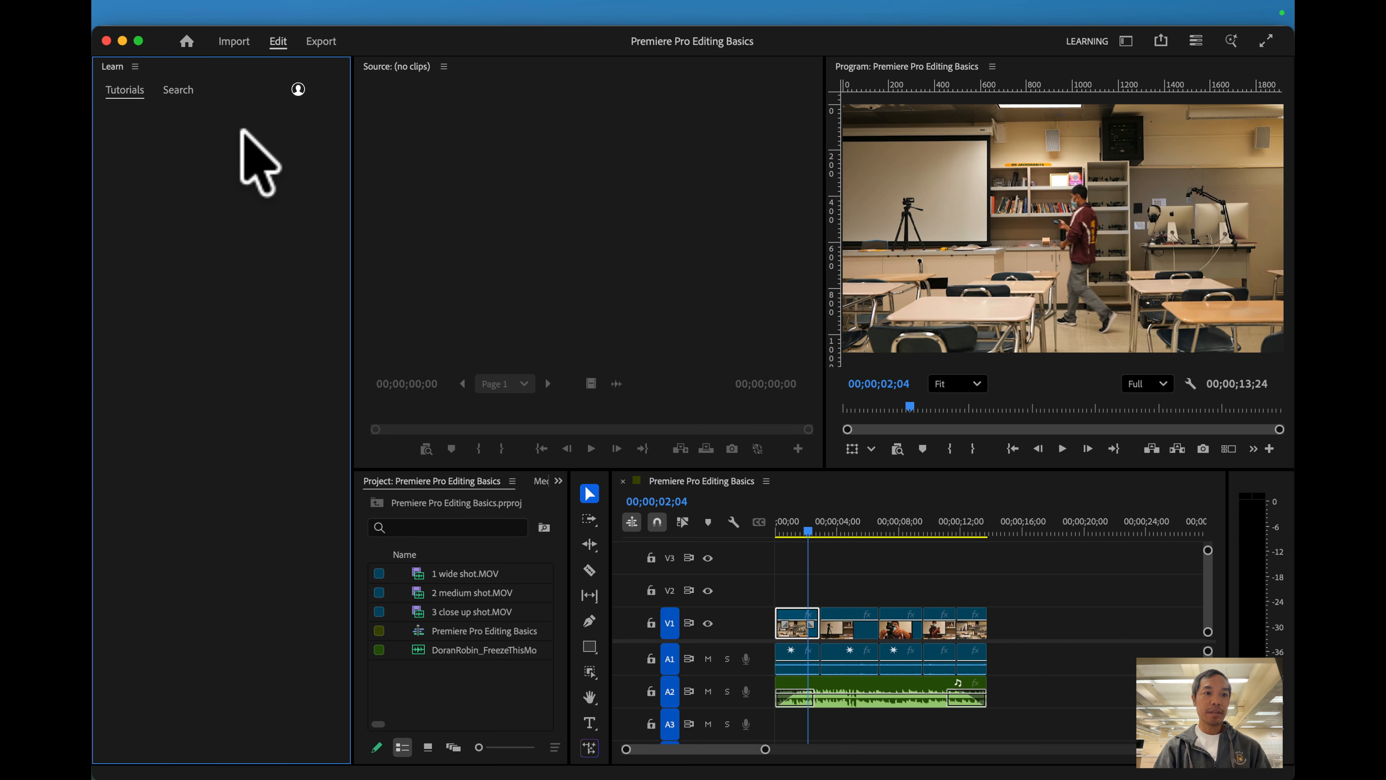
Step: Look through the Learn panel's account playlists, Search and Tutorials sections
click(298, 89)
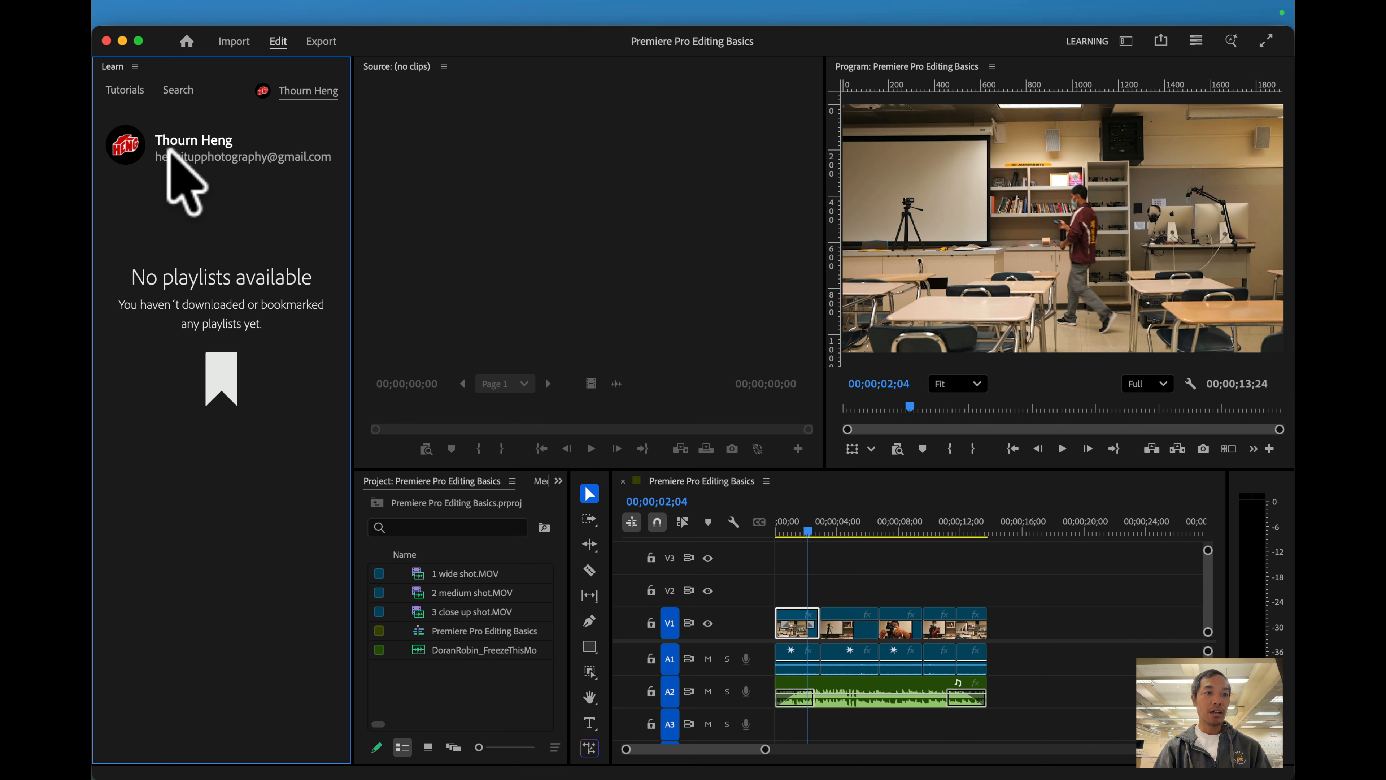
click(125, 90)
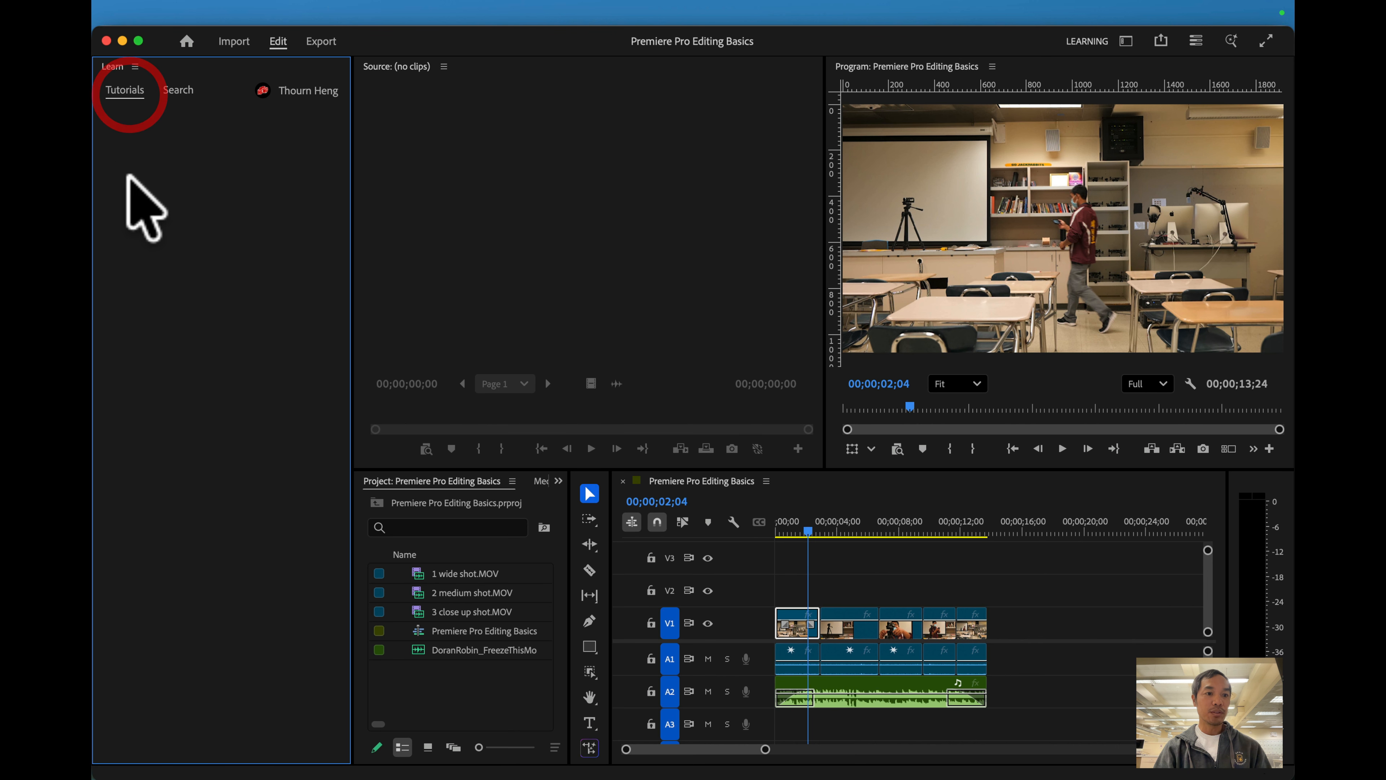
click(178, 88)
click(130, 91)
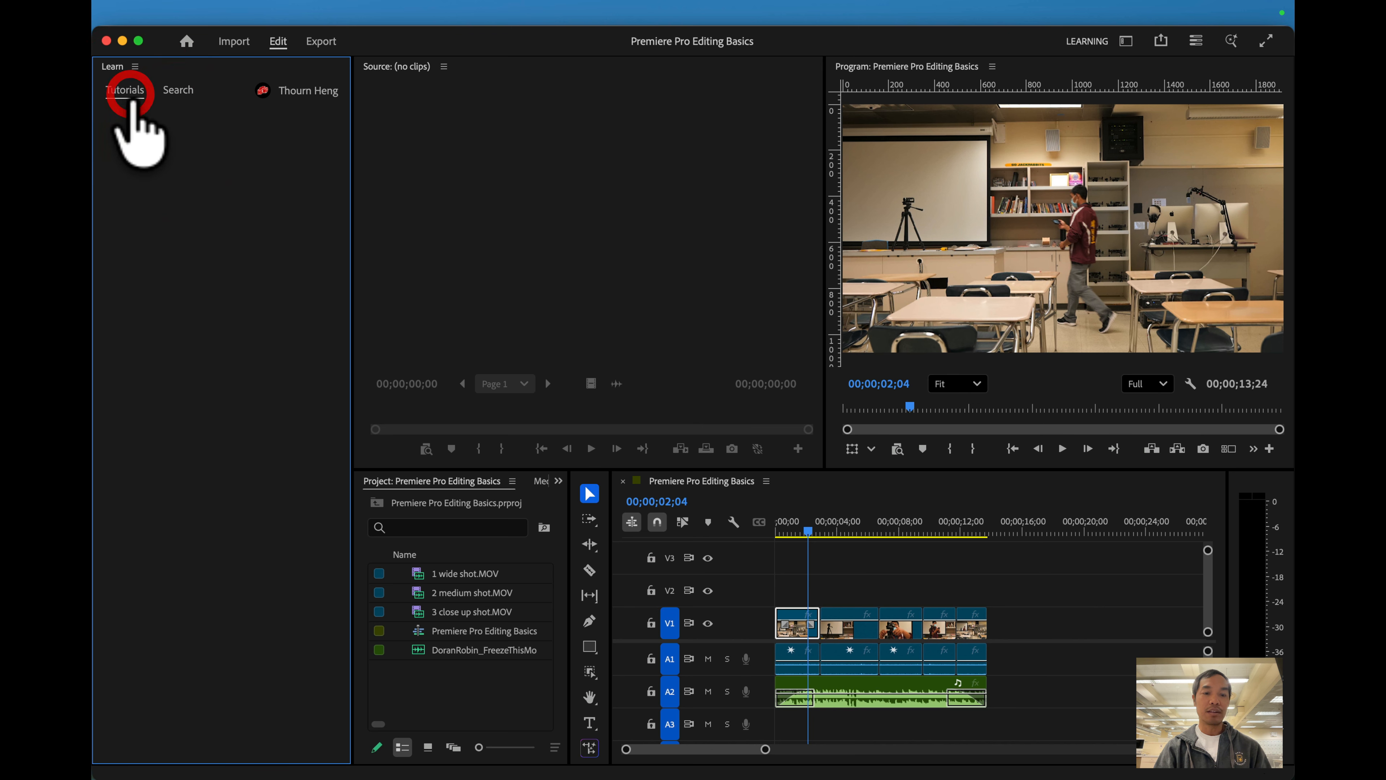
Step: Switch to the Editing workspace and back to the Learning workspace to compare their layouts
click(1124, 42)
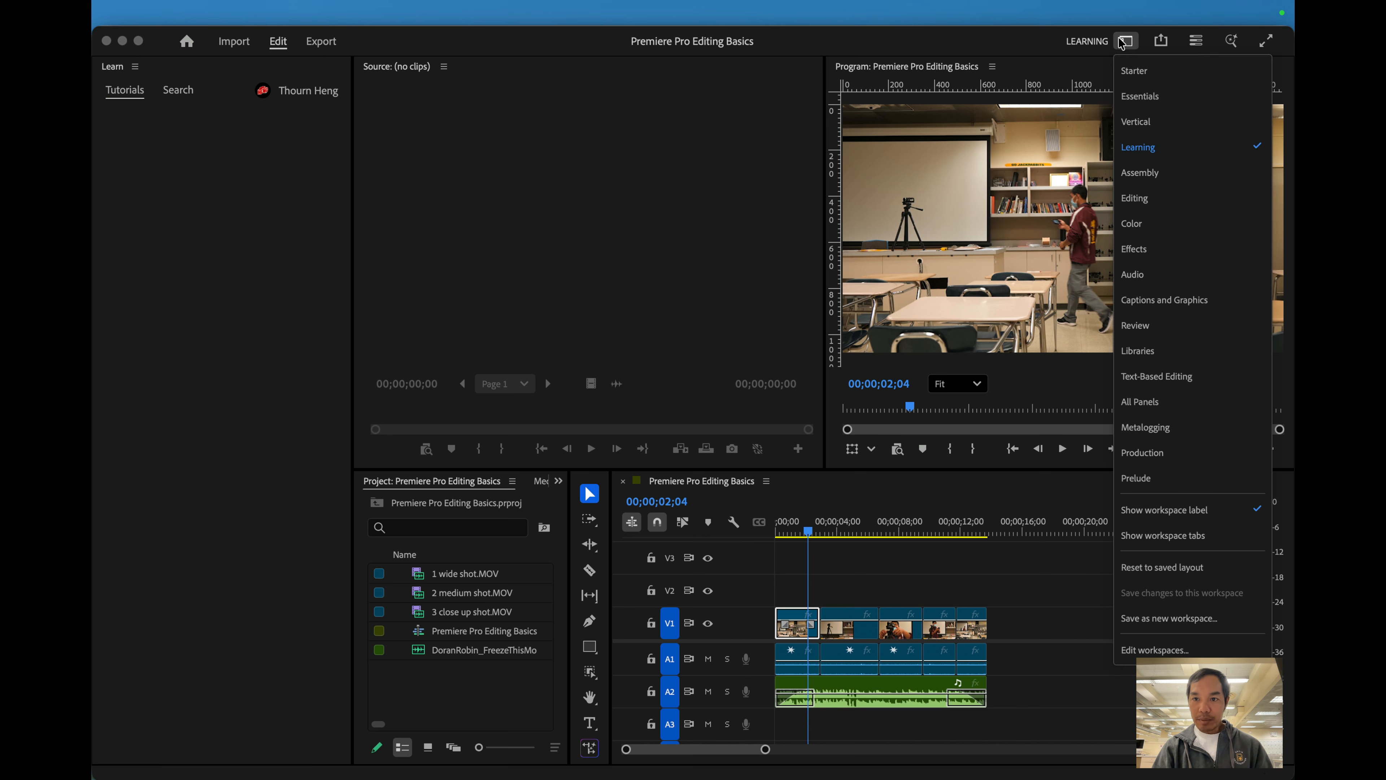
click(1138, 199)
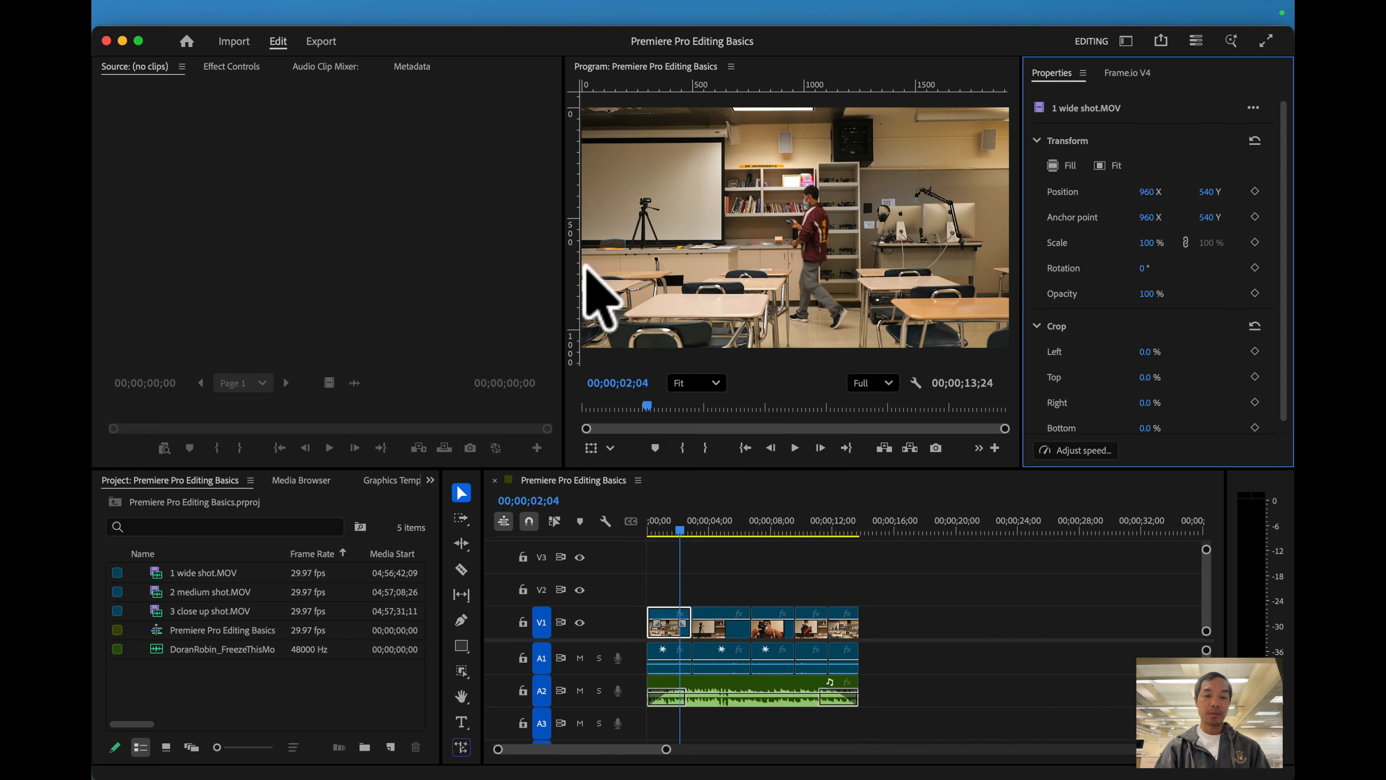
mouse_move(505, 4)
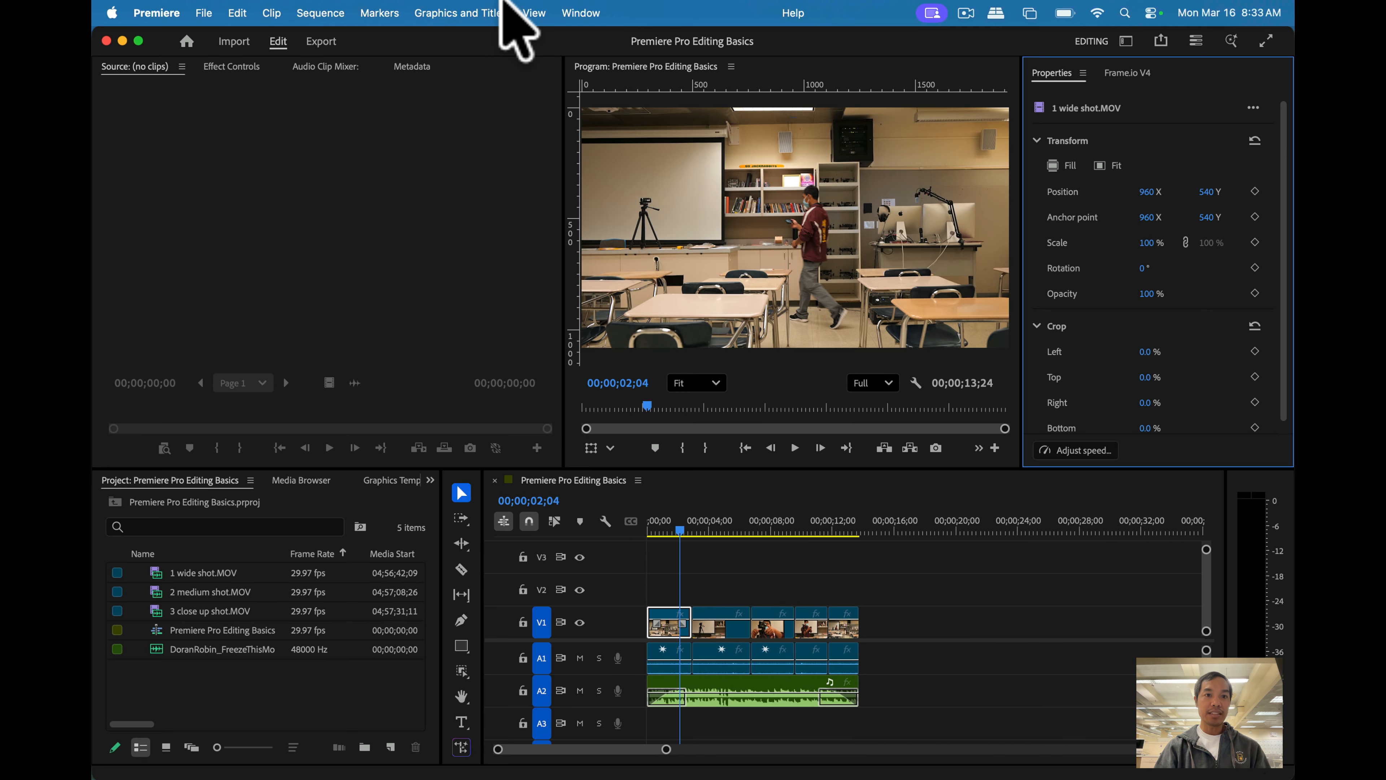
click(580, 12)
mouse_move(600, 42)
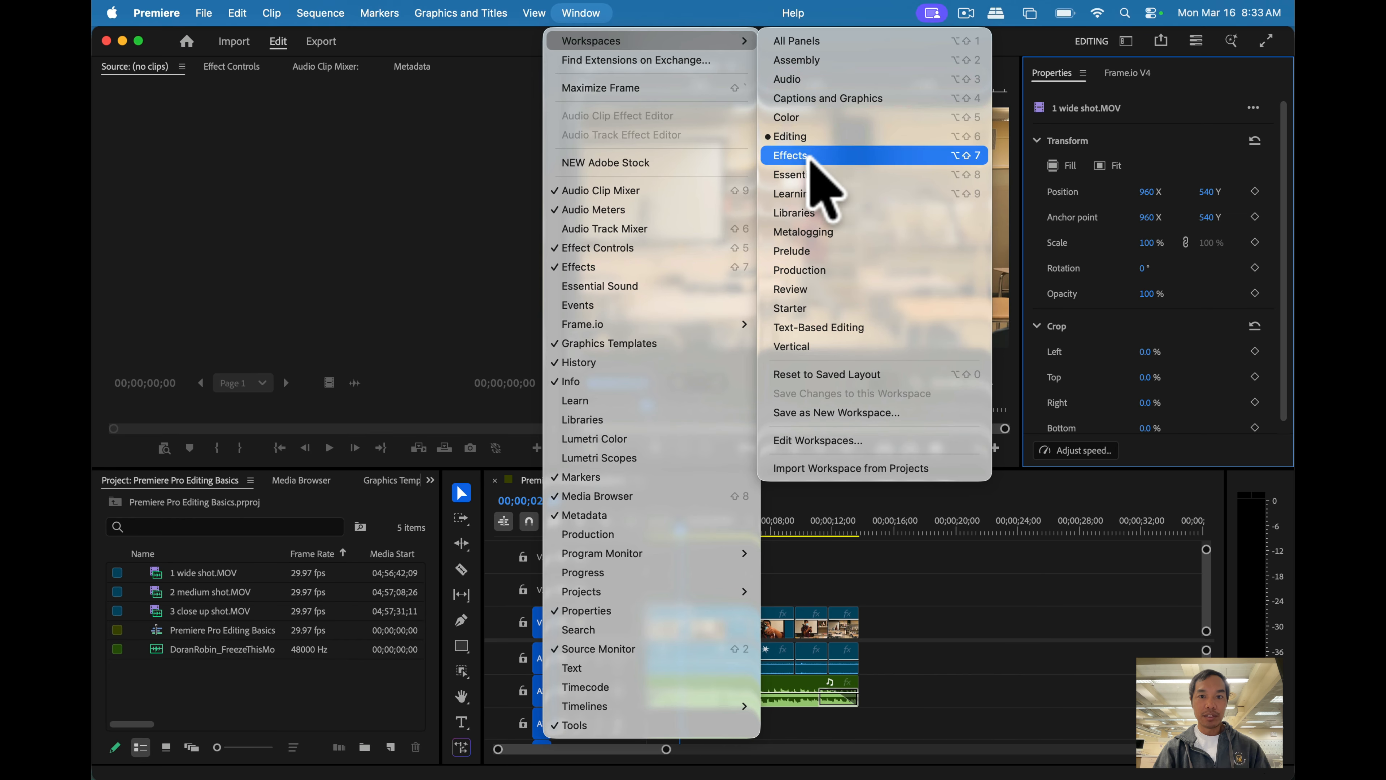
click(809, 192)
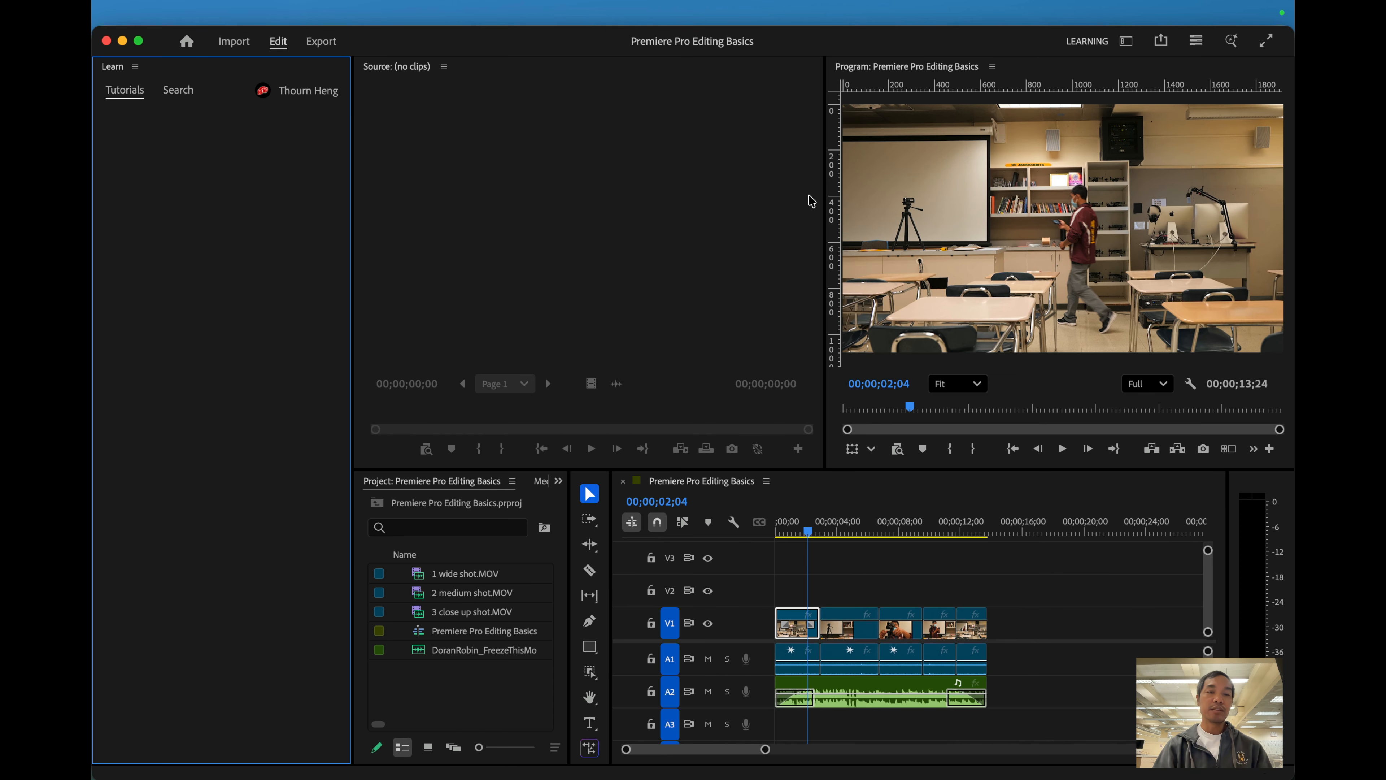
Step: Switch the workspace from Learning to Color
click(1127, 43)
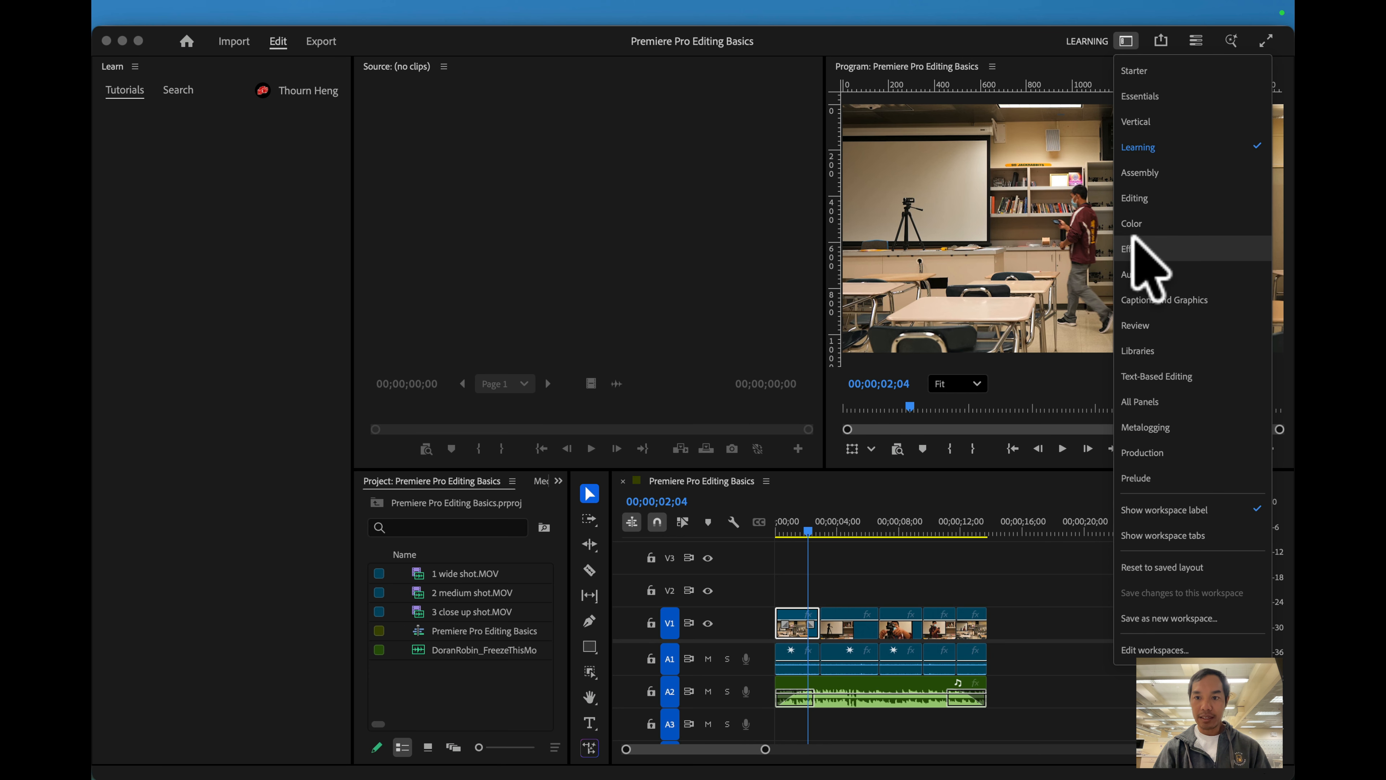
click(1139, 224)
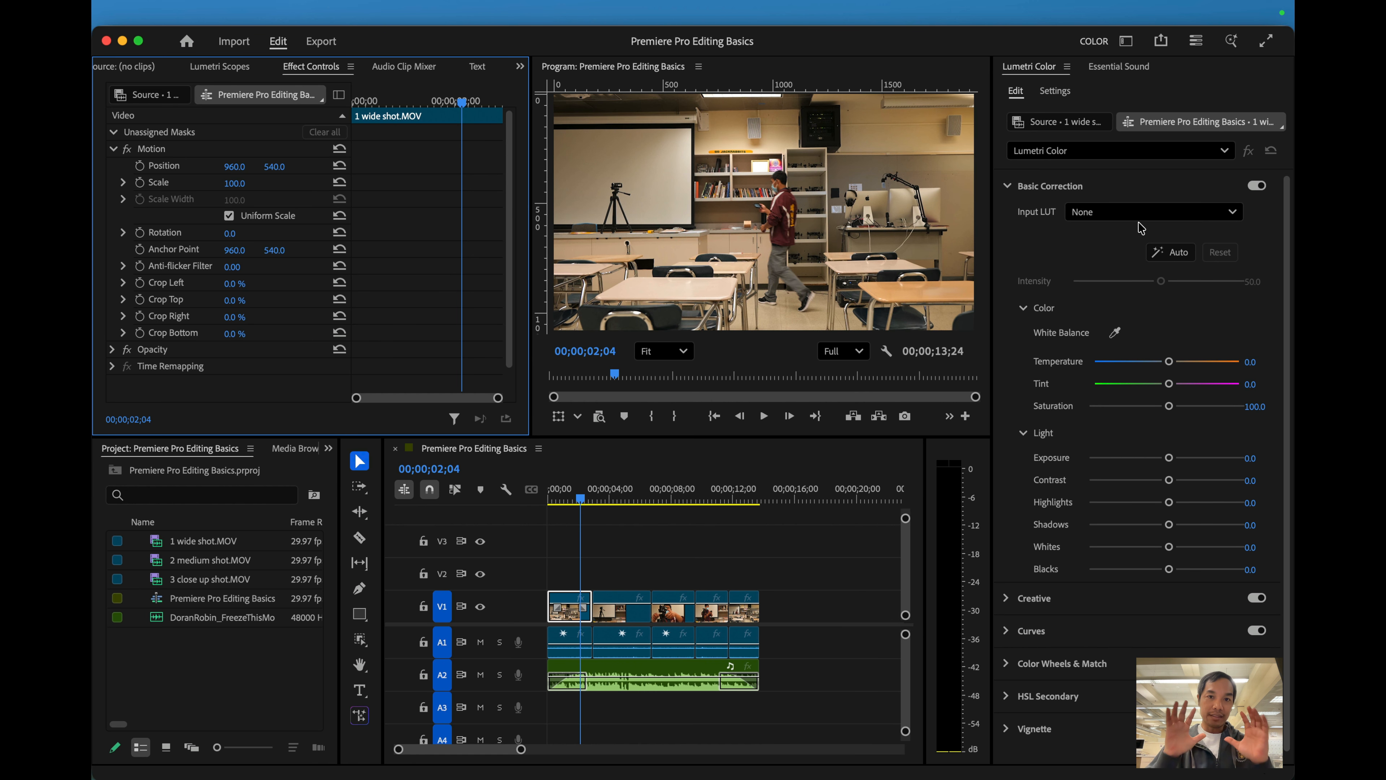
Step: Return to the Daily Agenda slide in Chrome to check the Premiere Pro Workspaces items
mouse_move(295, 715)
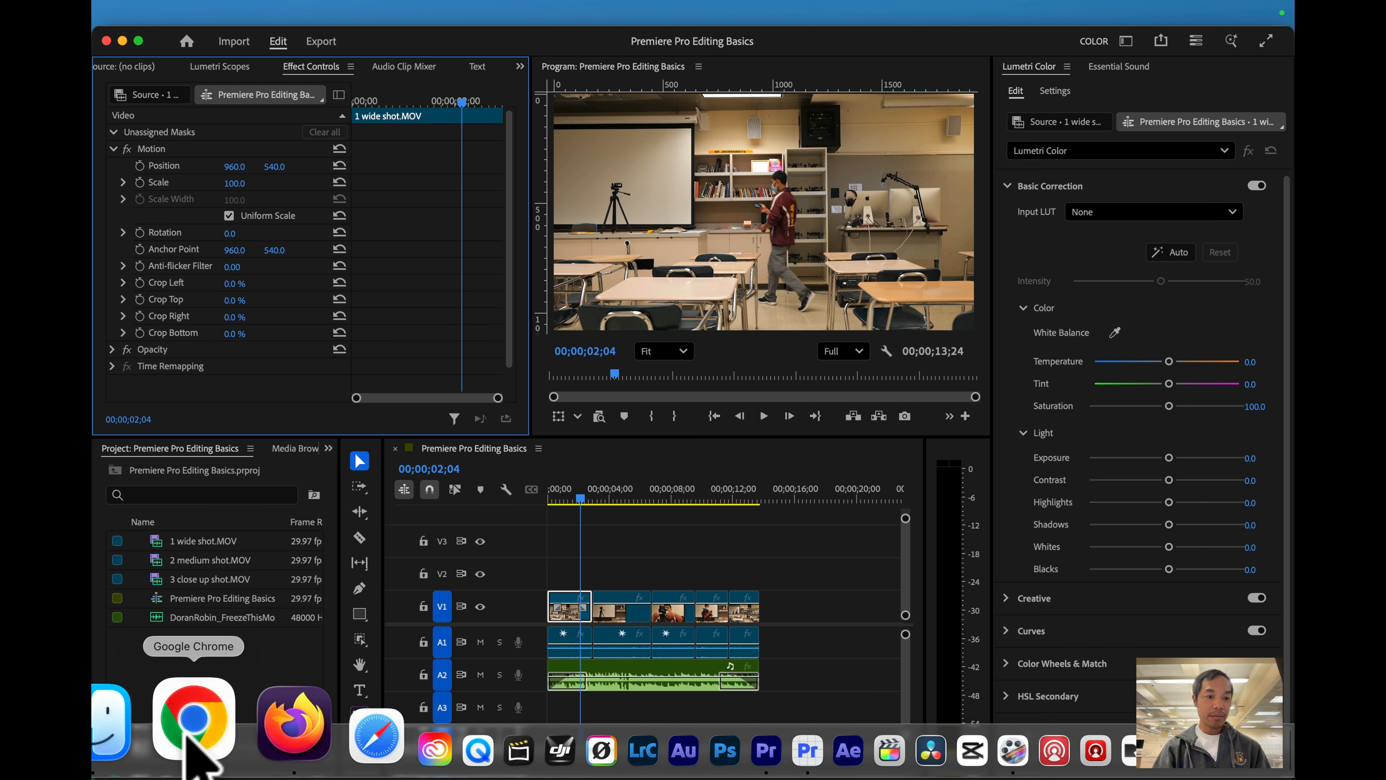
click(188, 723)
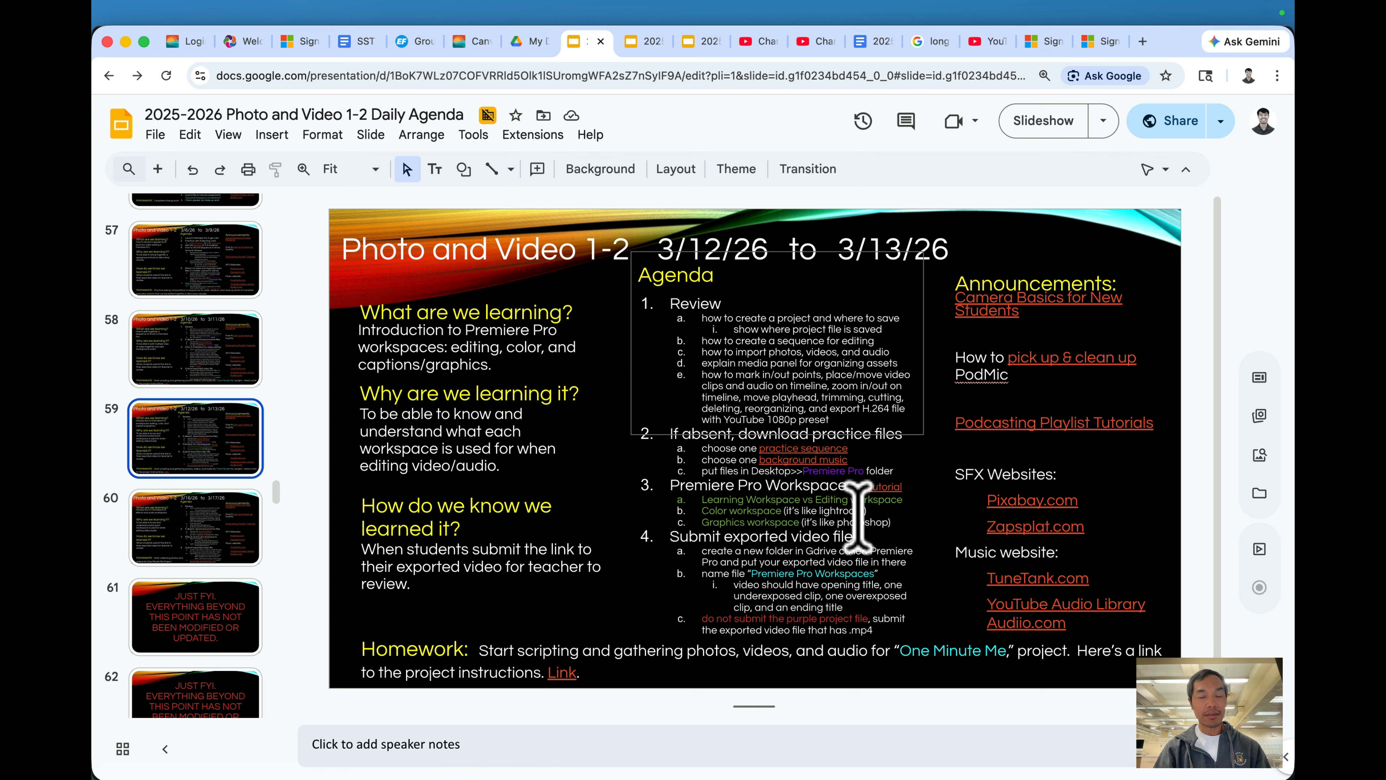
Step: Switch back to Premiere Pro, then collapse and re-expand the Basic Correction section of Lumetri Color
mouse_move(541, 710)
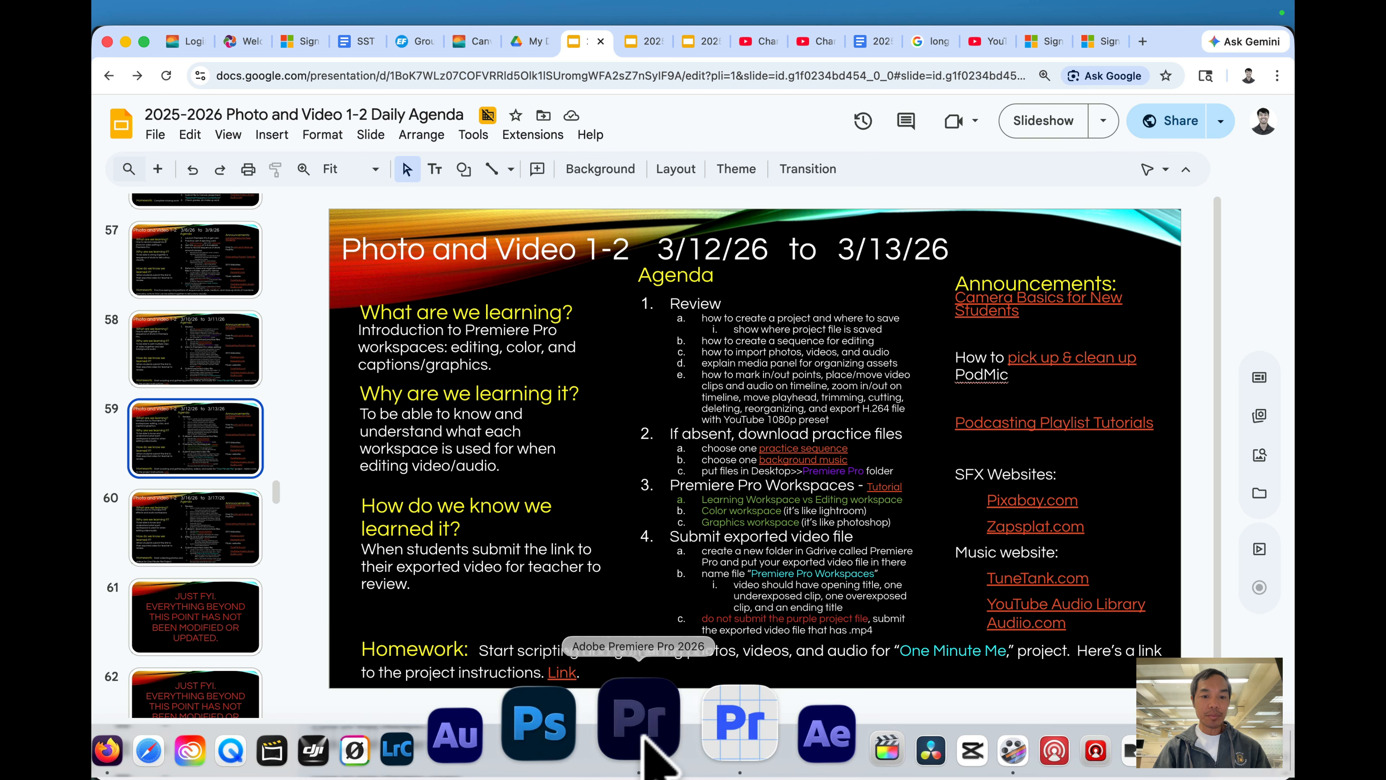
click(641, 734)
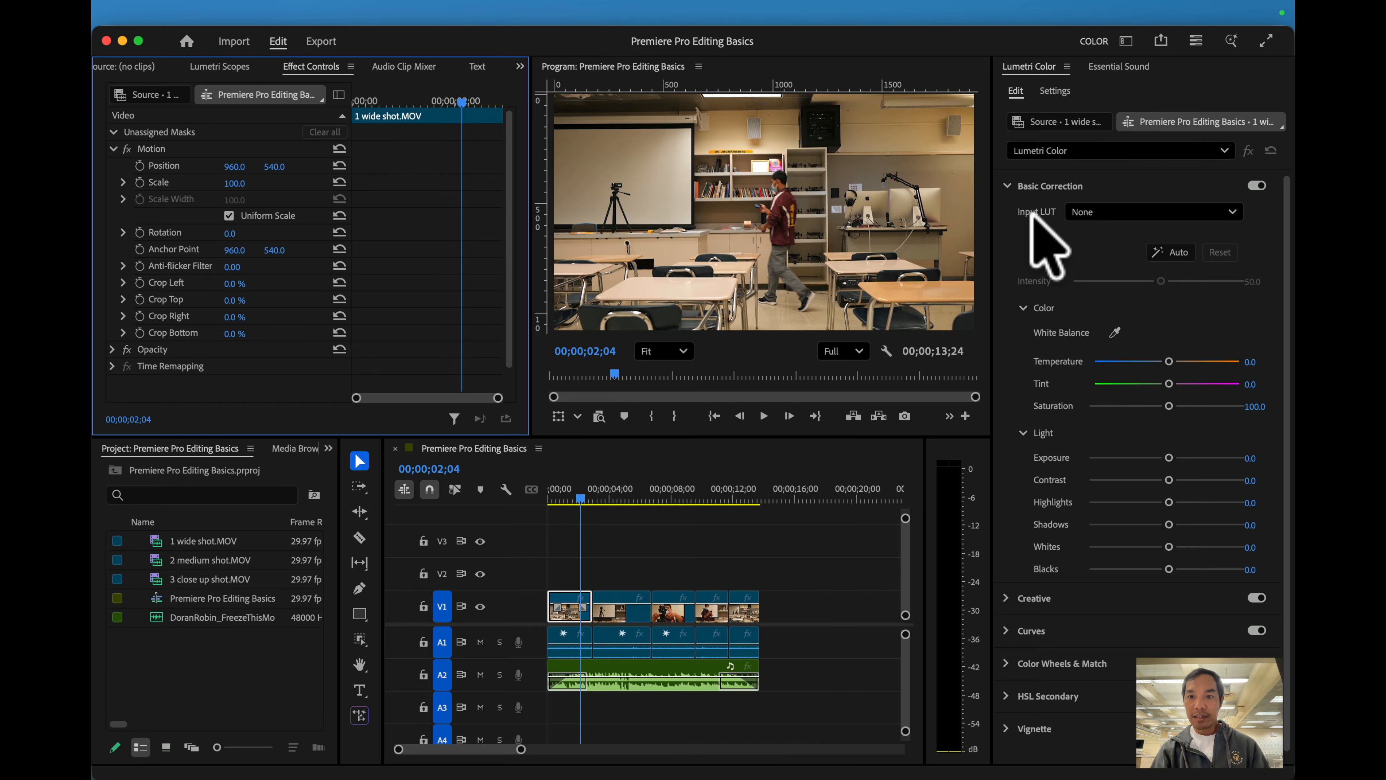
click(1009, 189)
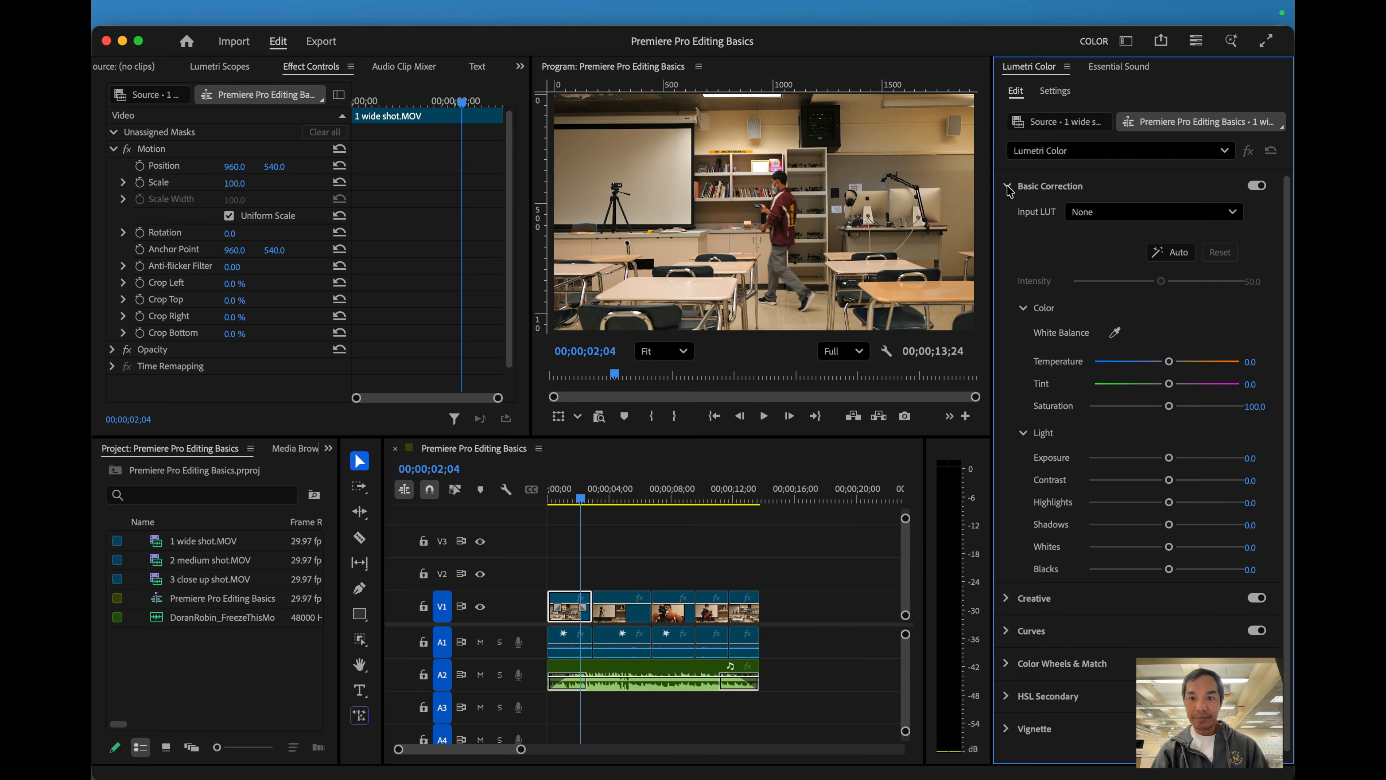
click(1009, 189)
click(1009, 189)
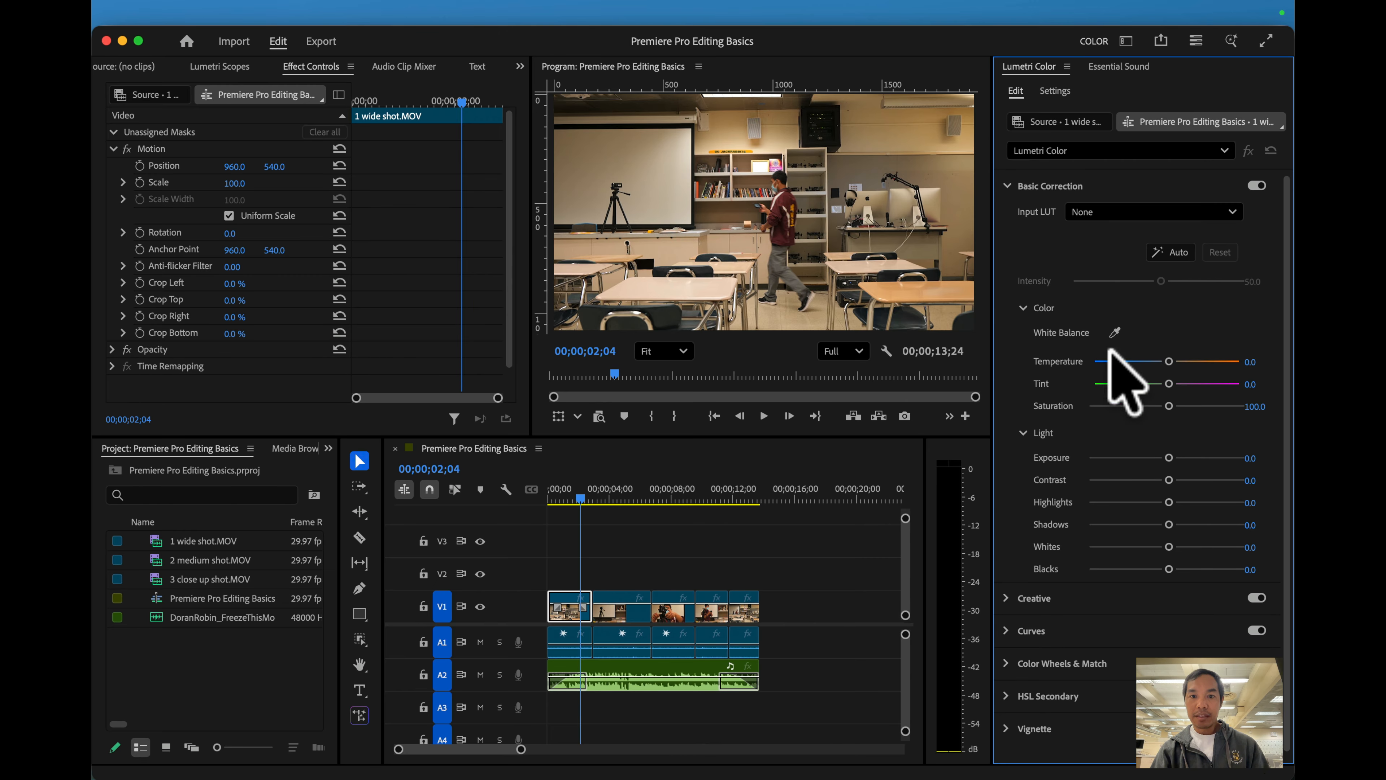
Step: Try a warmer Temperature, Tint at -100 and 100, and reduced and raised Saturation on the first wide shot clip, resetting each slider
drag(1169, 361, 1240, 360)
double_click(1238, 361)
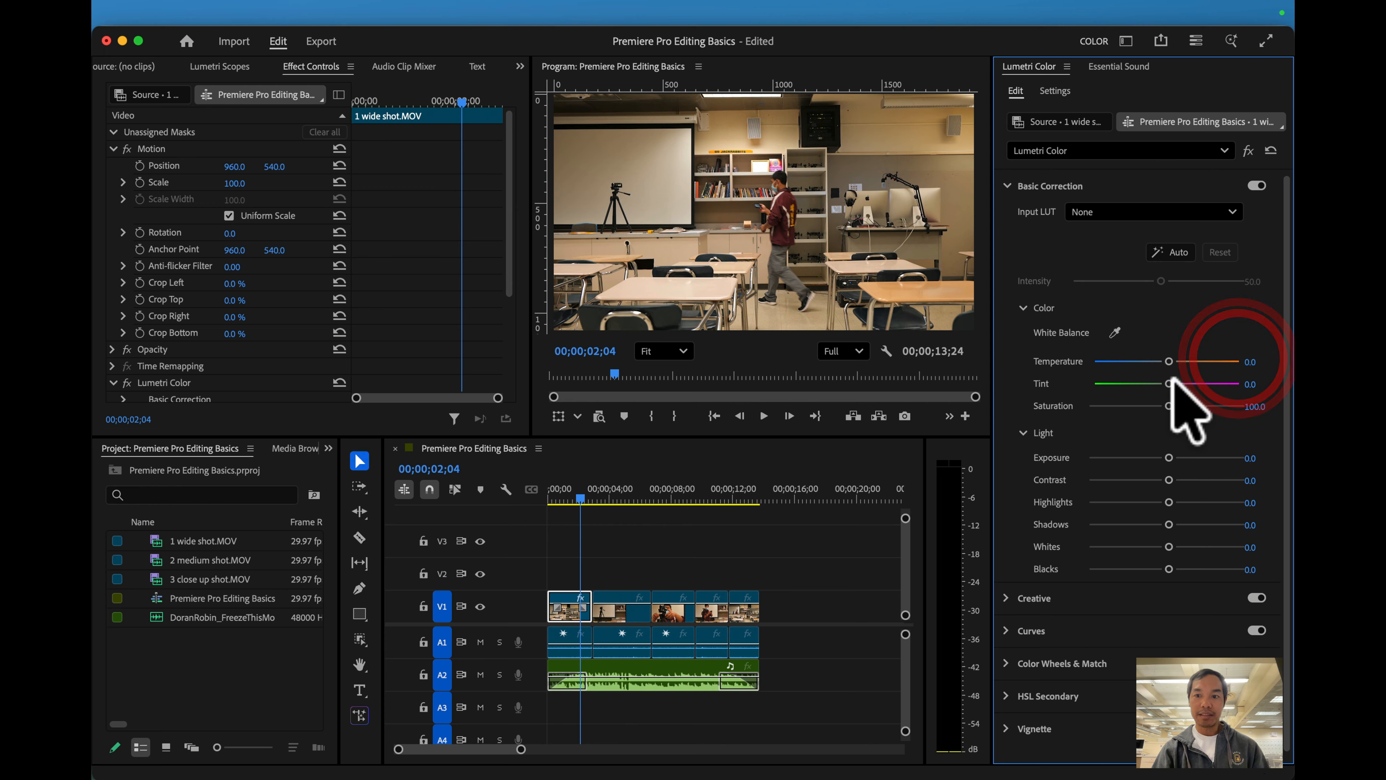
drag(1161, 383, 1065, 385)
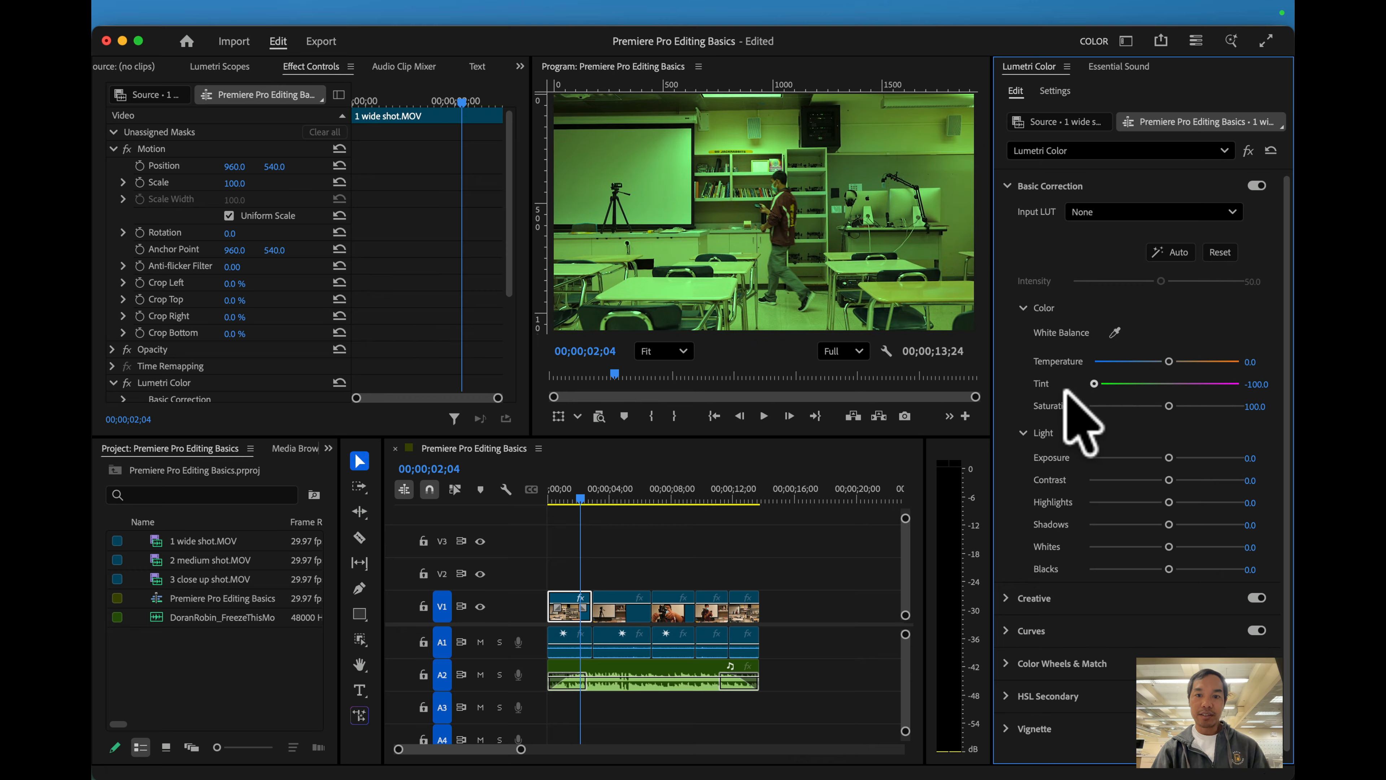
double_click(1084, 385)
drag(1160, 384, 1274, 384)
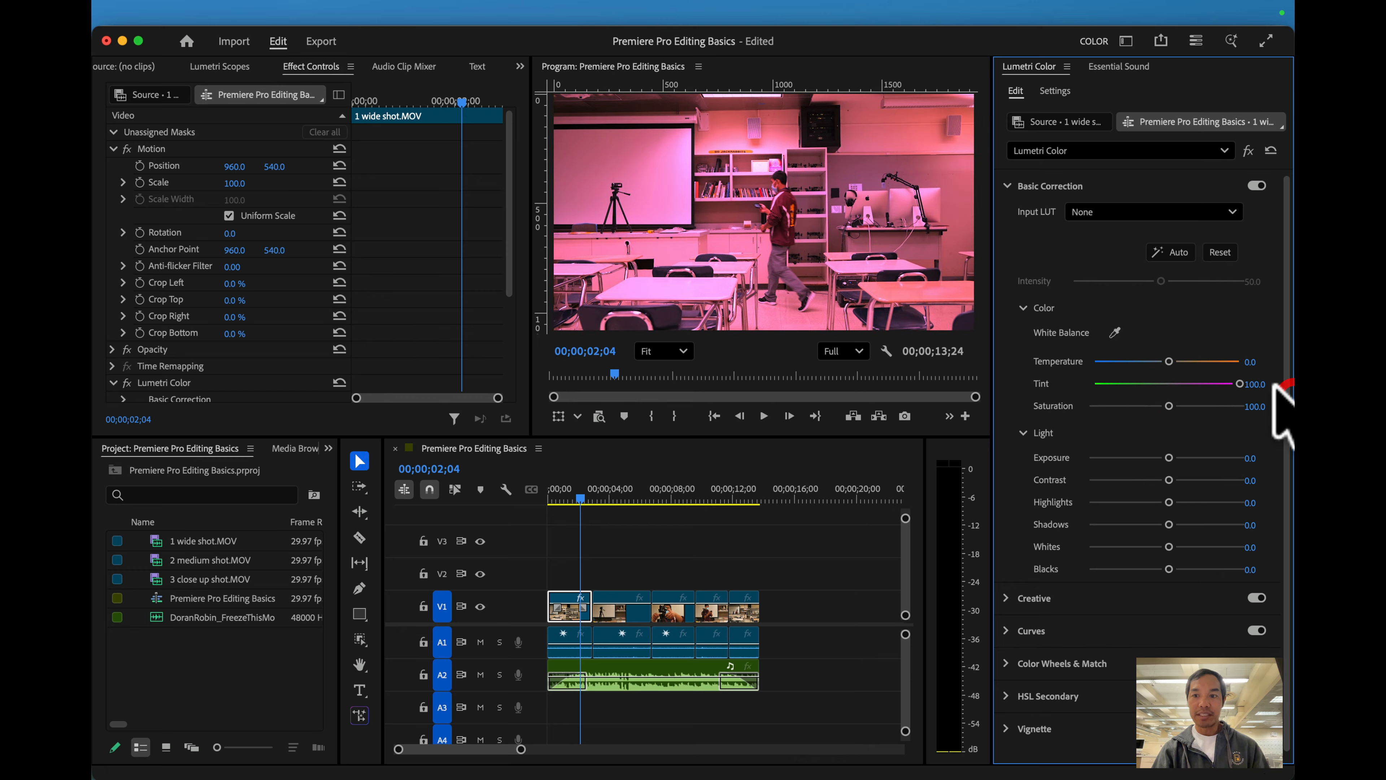
double_click(1236, 383)
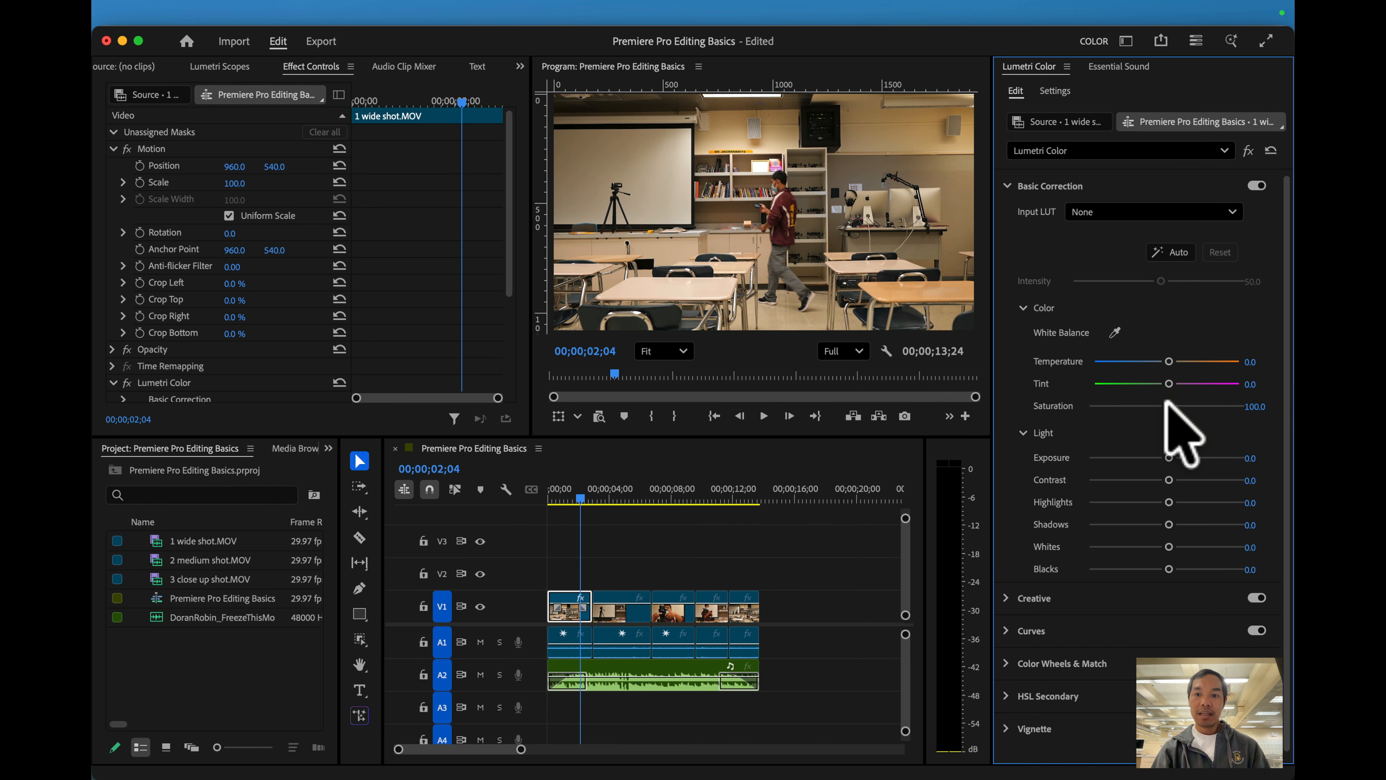
drag(1125, 401, 1087, 401)
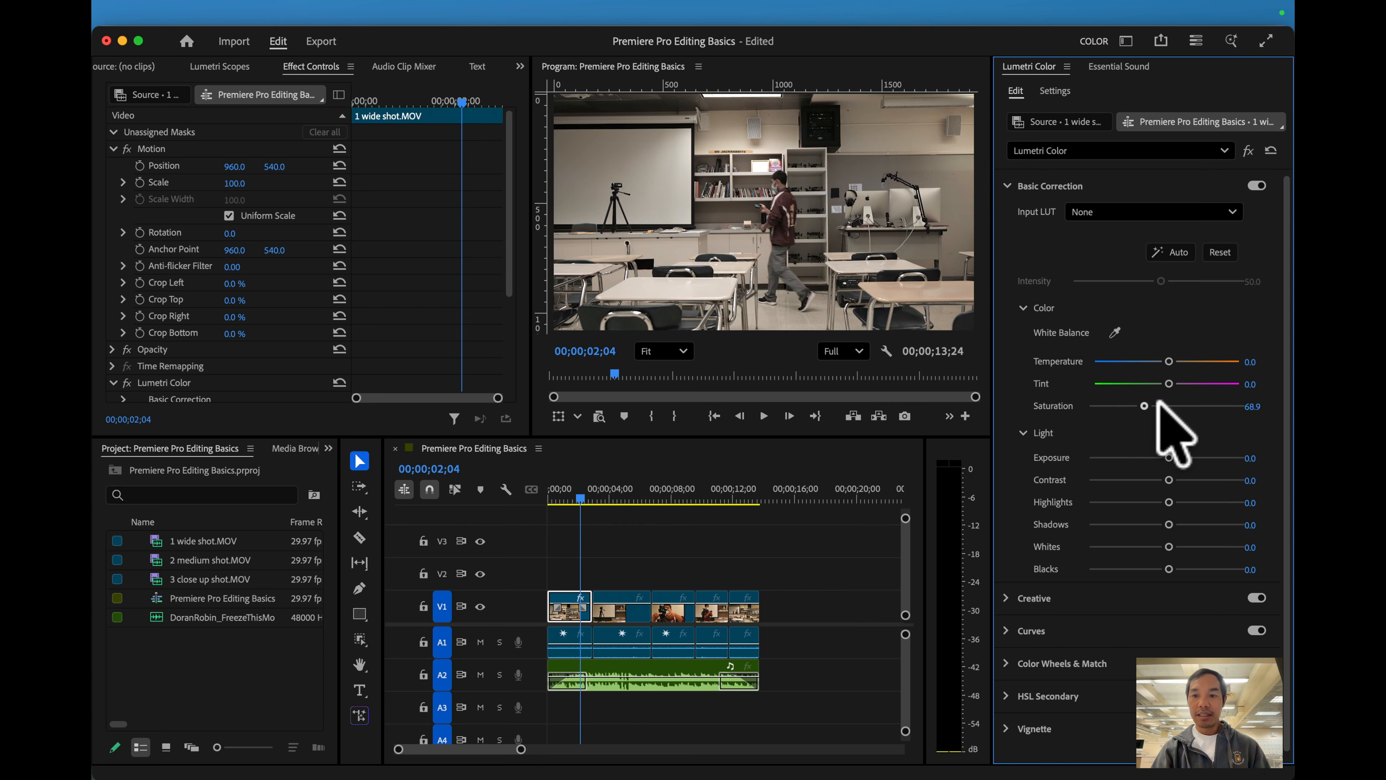
drag(1157, 402, 1247, 409)
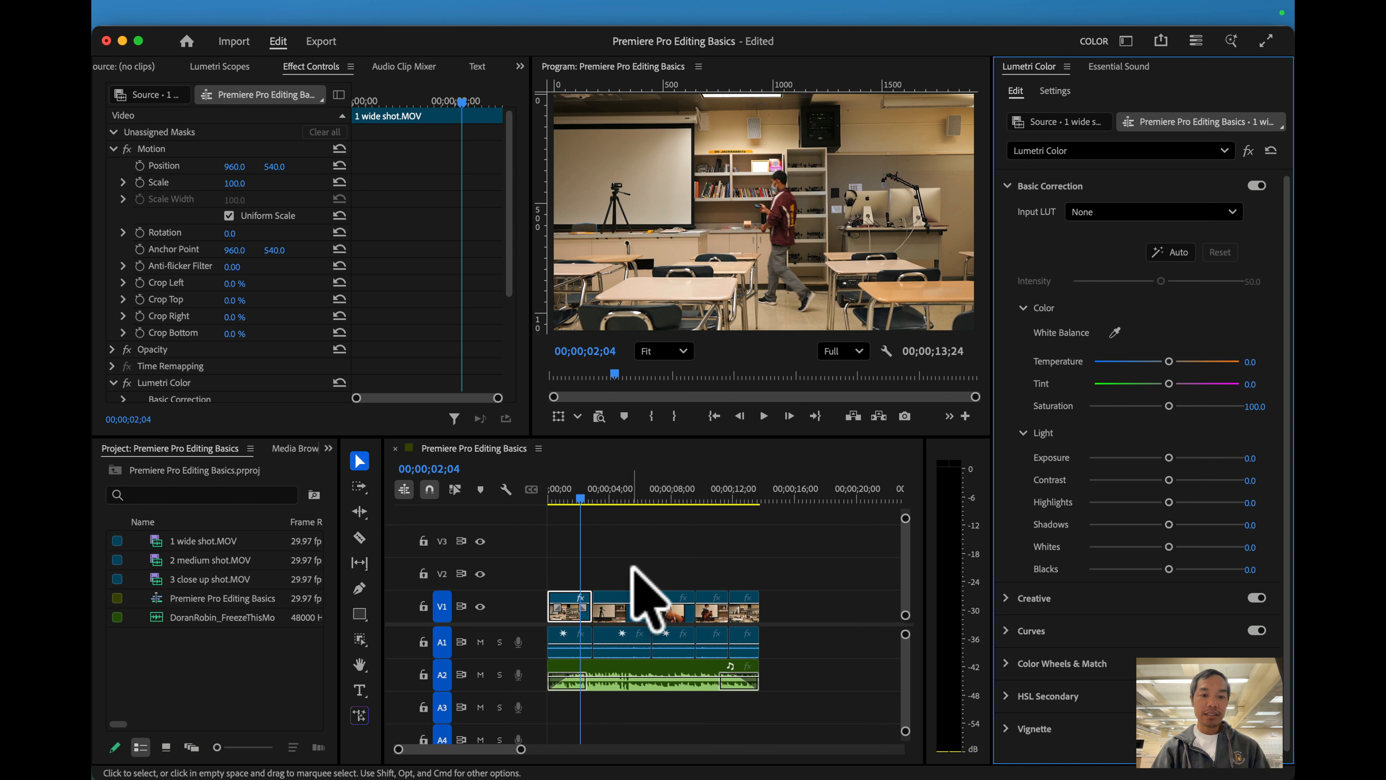
Step: Try Temperature -100, Tint 100 and Saturation 0 on the first 2 medium shot.MOV clip, and restore their defaults
click(620, 603)
click(619, 505)
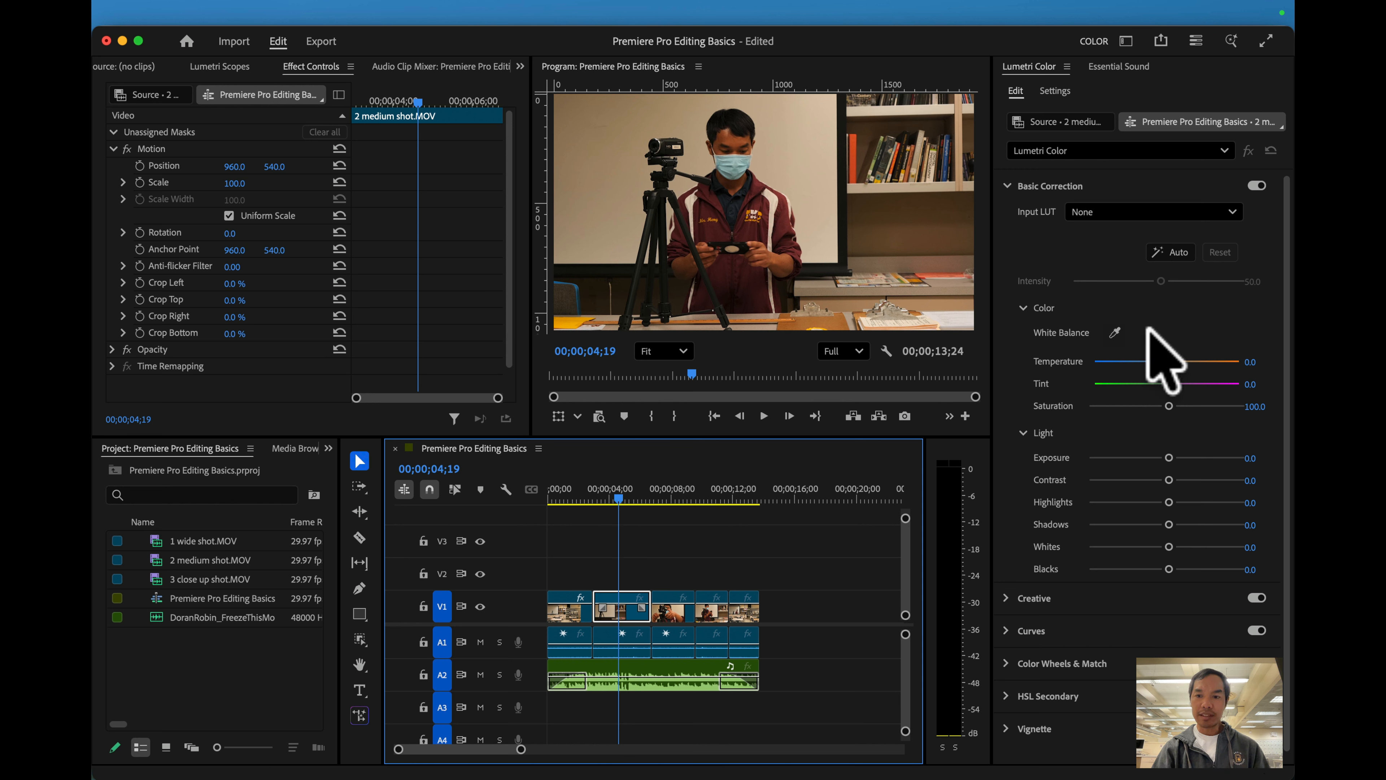
drag(1165, 360, 1076, 371)
drag(1167, 383, 1262, 385)
drag(1169, 406, 1094, 406)
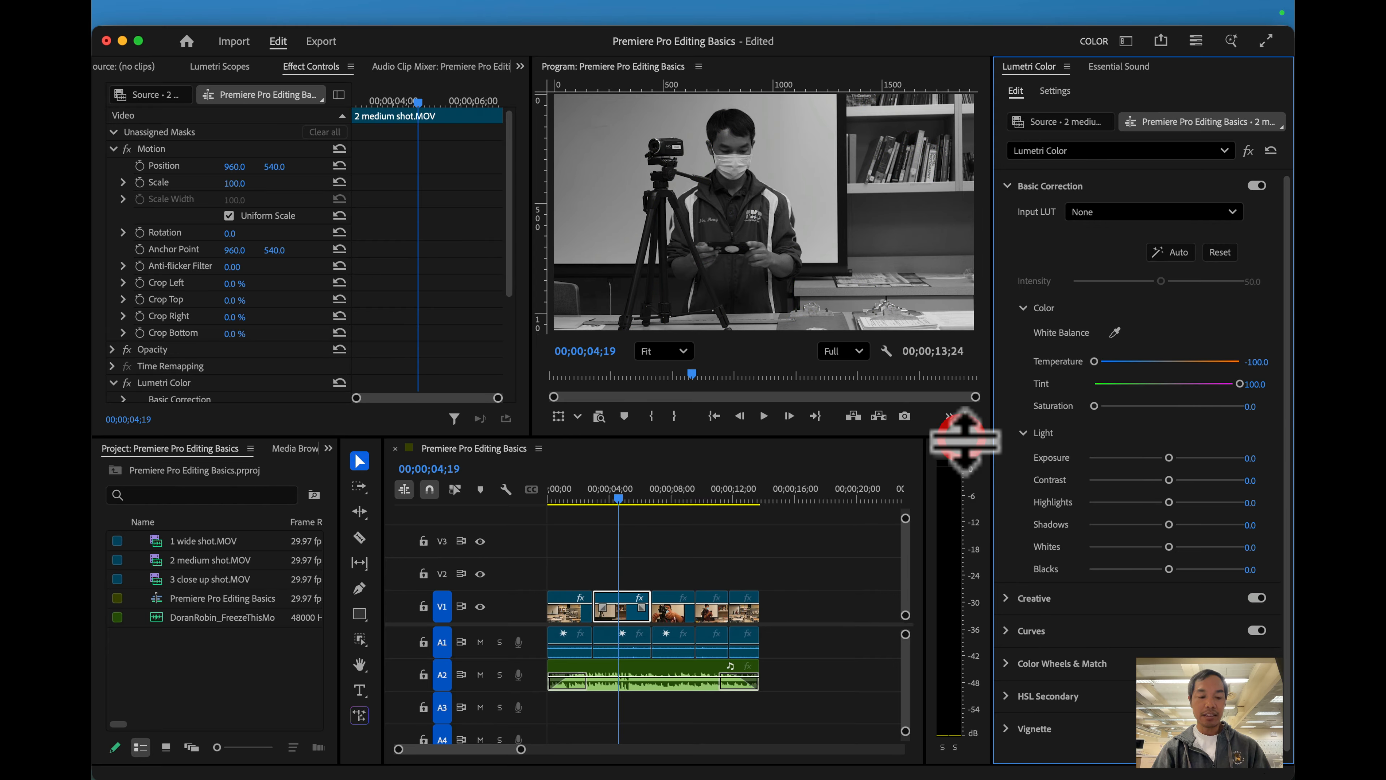
key(super+z)
click(1261, 383)
double_click(1240, 384)
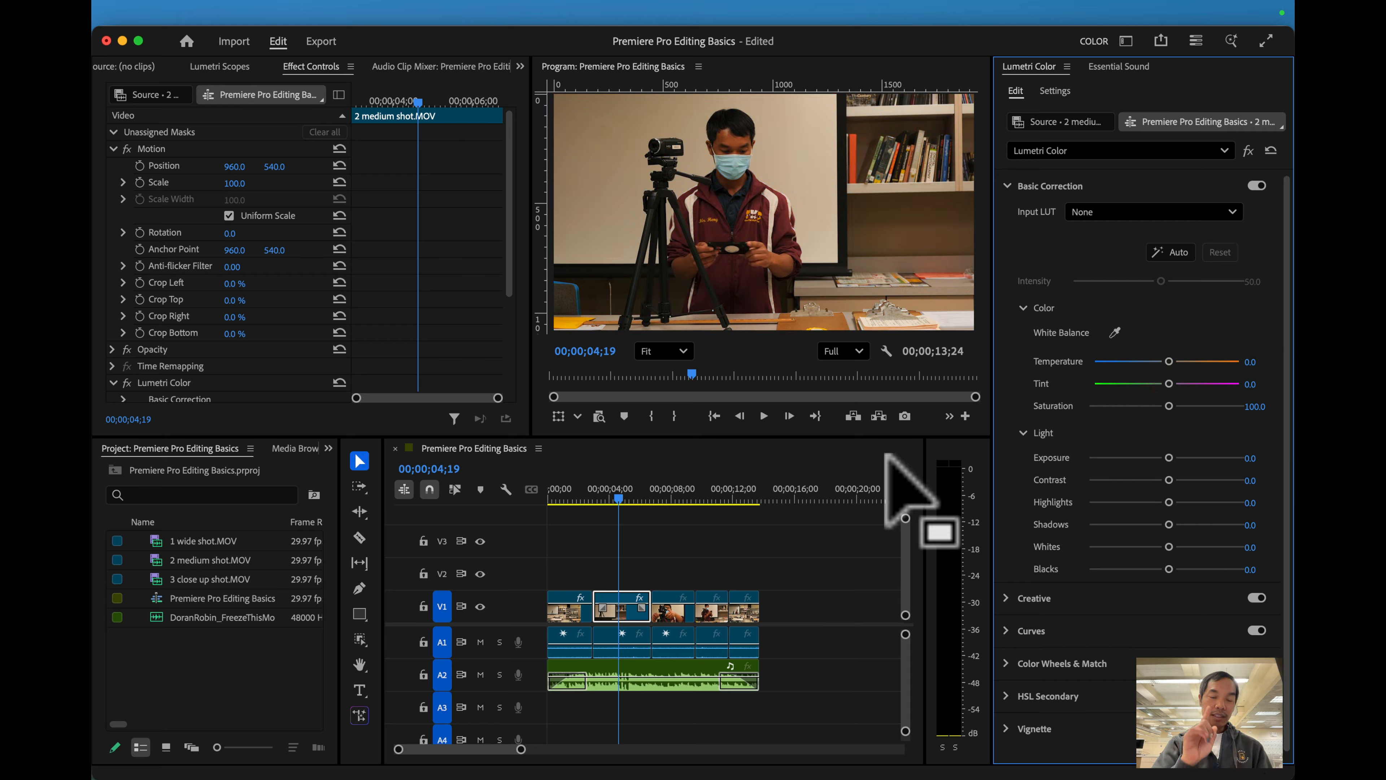
Step: Underexpose the first medium shot clip with Exposure -4.8, Highlights -77.0 and Shadows -61.7
drag(1164, 457, 1094, 457)
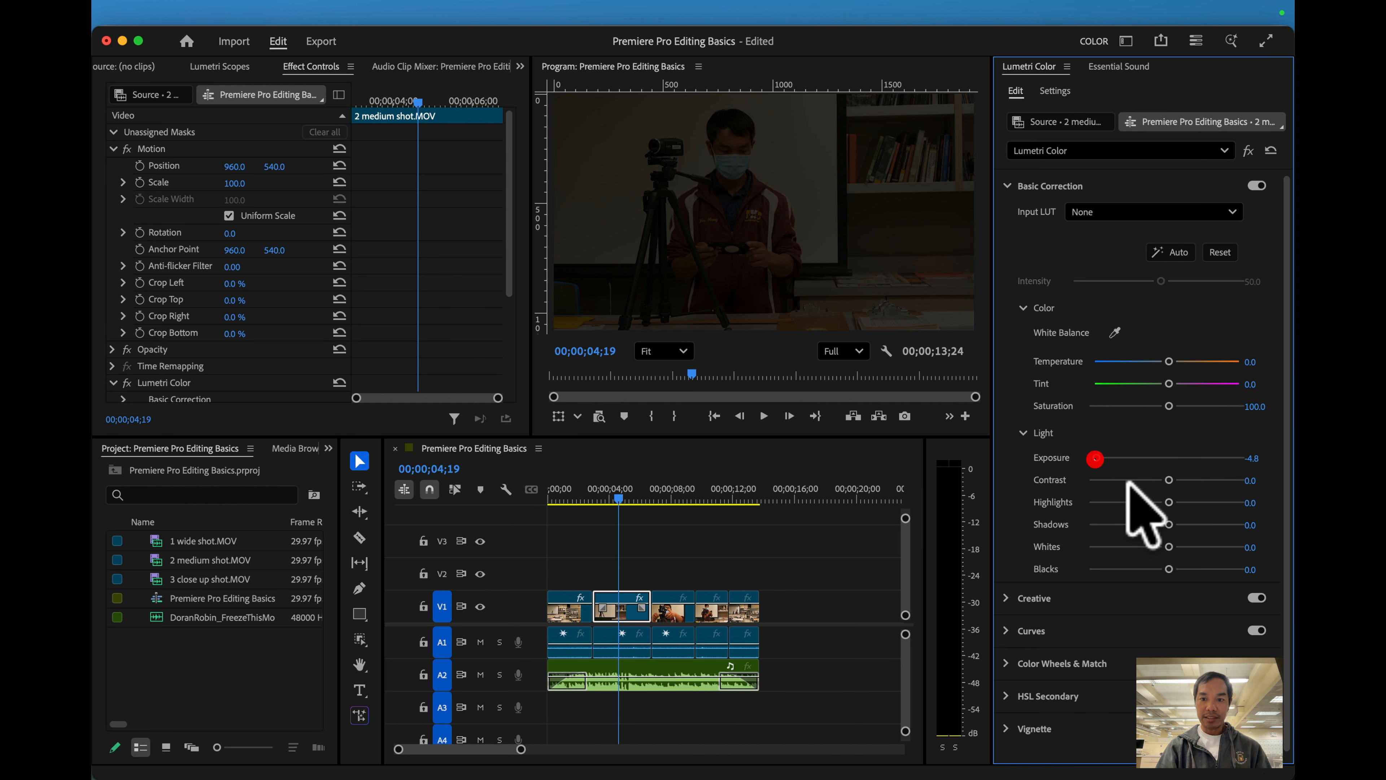
drag(1169, 501, 1111, 502)
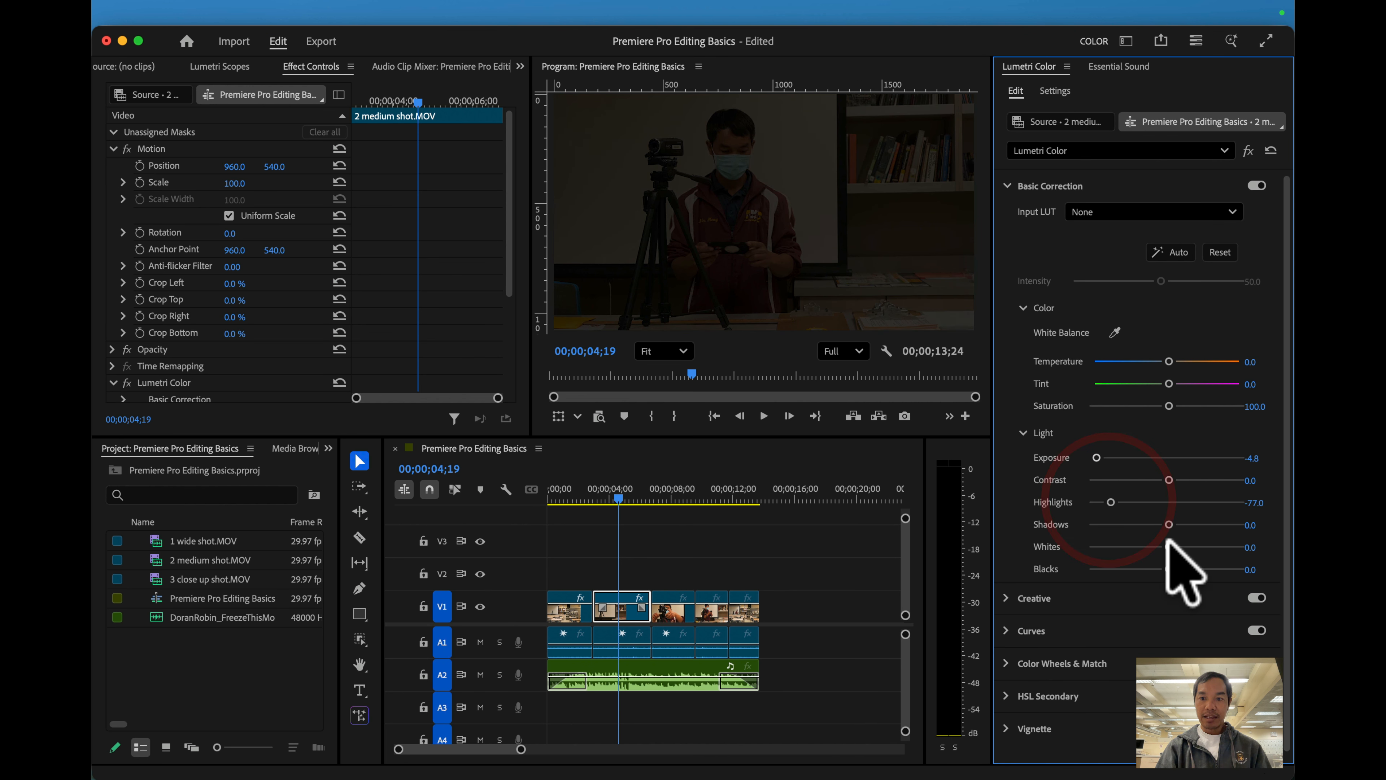
drag(1169, 525, 1122, 525)
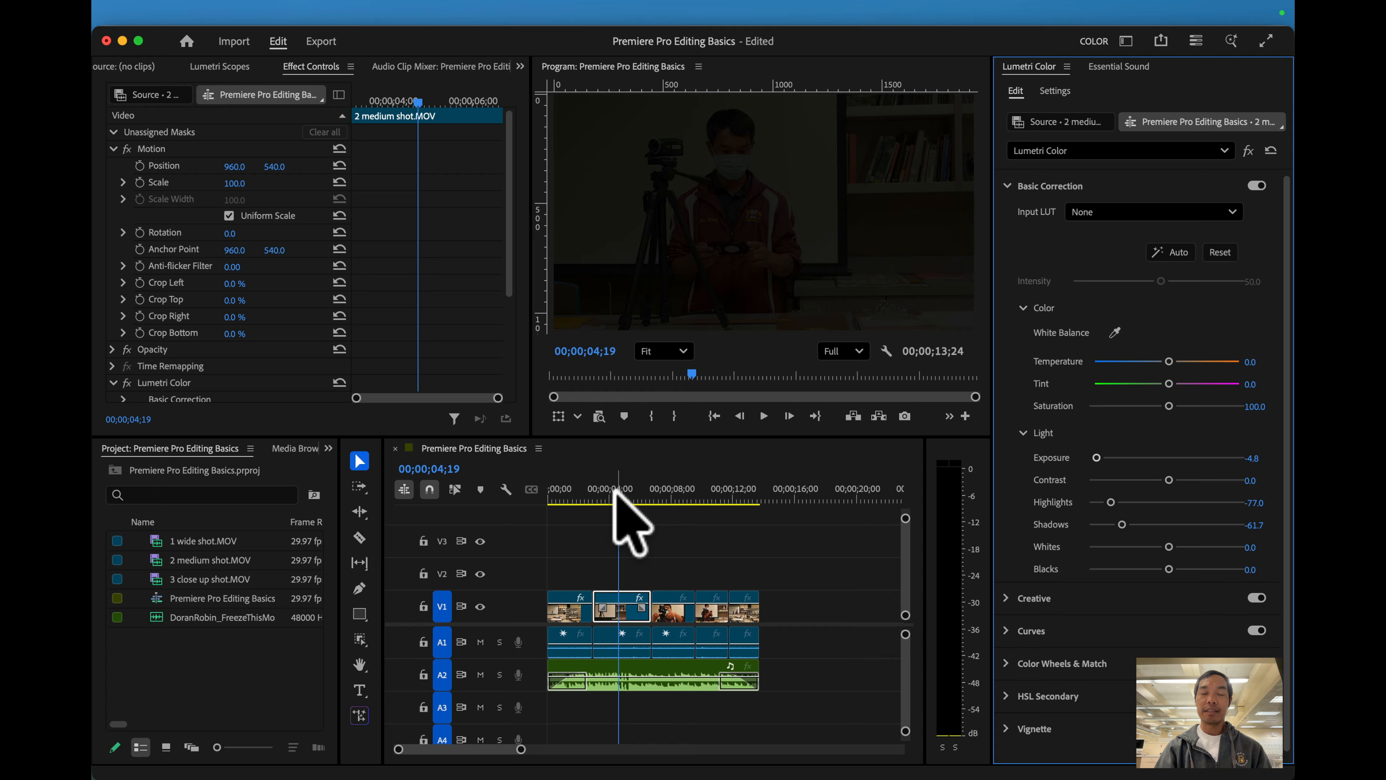
Step: Overexpose the second medium shot clip, near 00;00;10;28, with Exposure 3.6, Highlights 100, Shadows 54.1 and Whites 94.5
drag(618, 498, 717, 500)
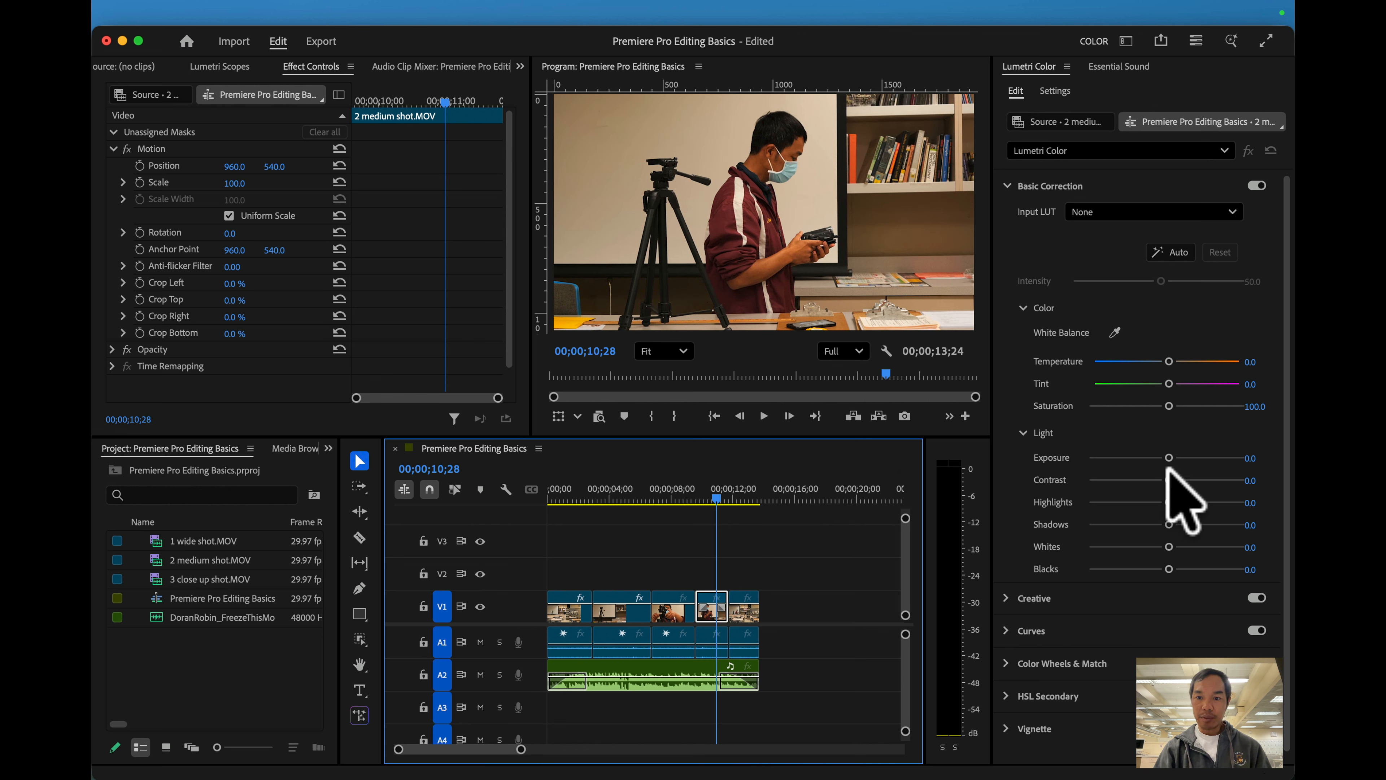
drag(1171, 459, 1220, 458)
drag(1167, 524, 1239, 502)
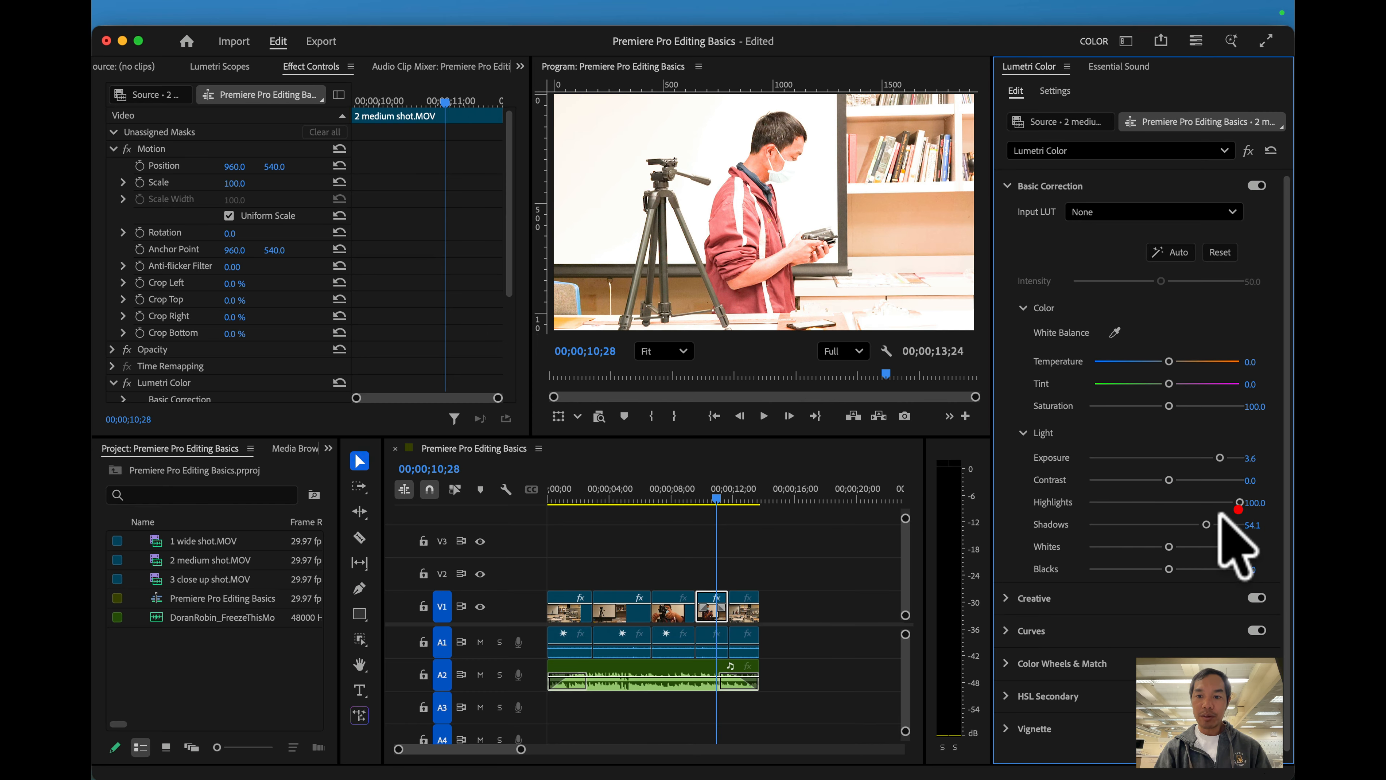
drag(1168, 546, 1235, 548)
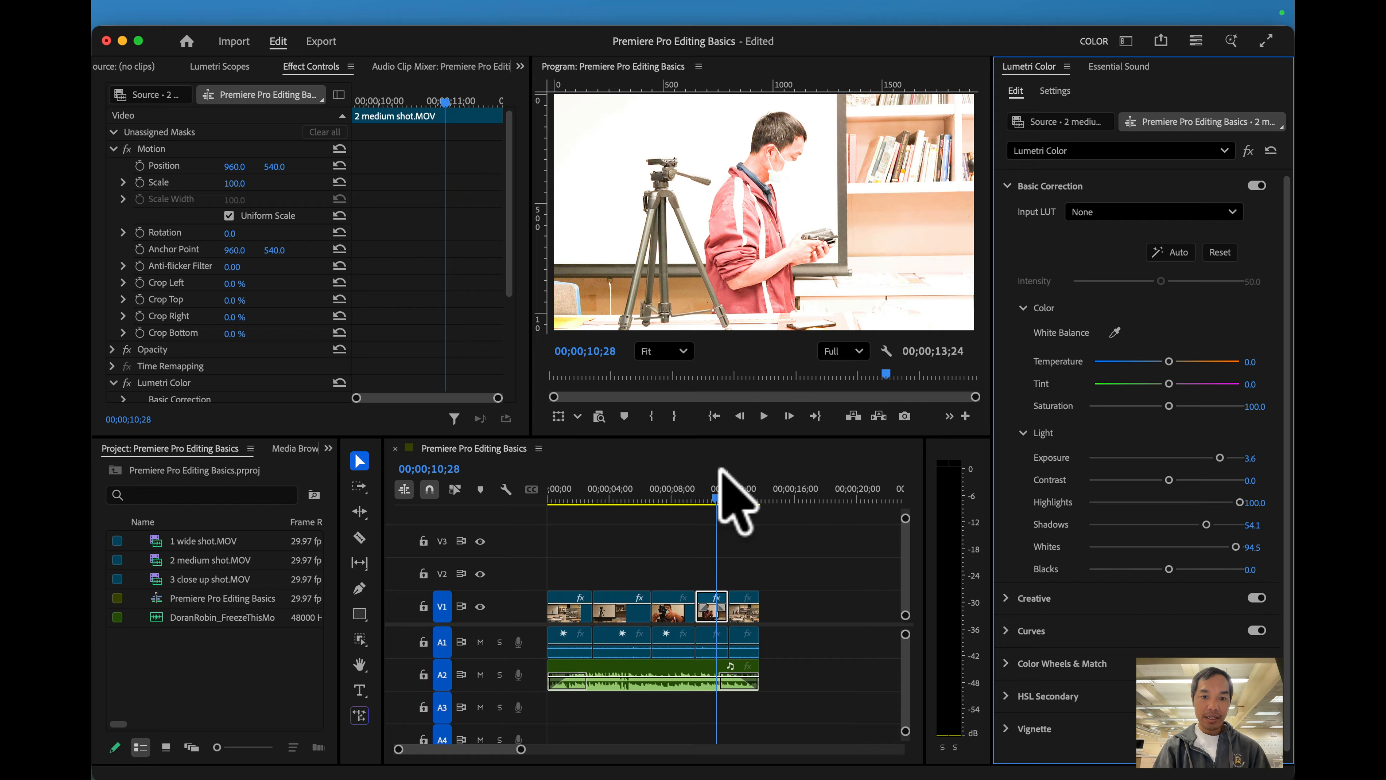
Step: Set Temperature to -19.1 on the last wide shot clip, trying Tint at -8.2 and resetting it to its default
drag(718, 498, 616, 515)
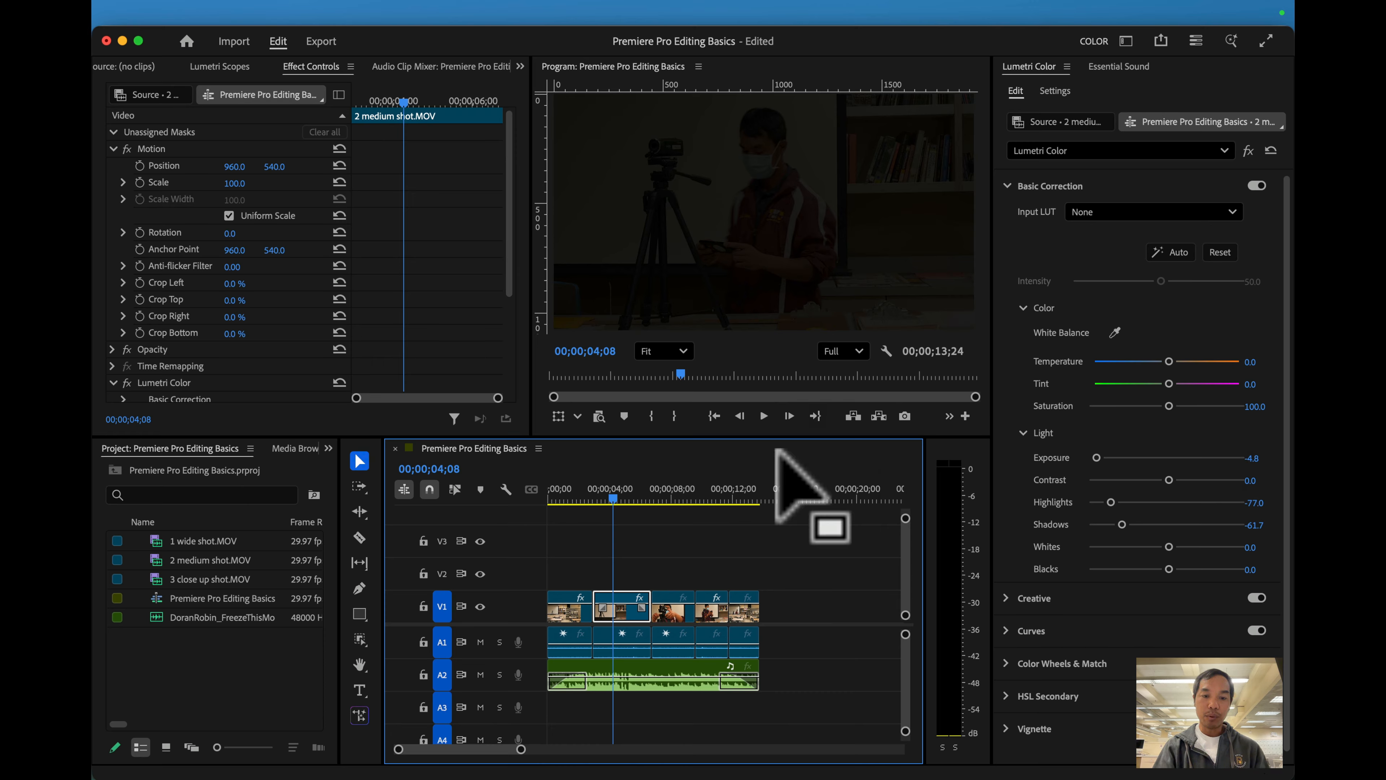
drag(610, 488, 743, 519)
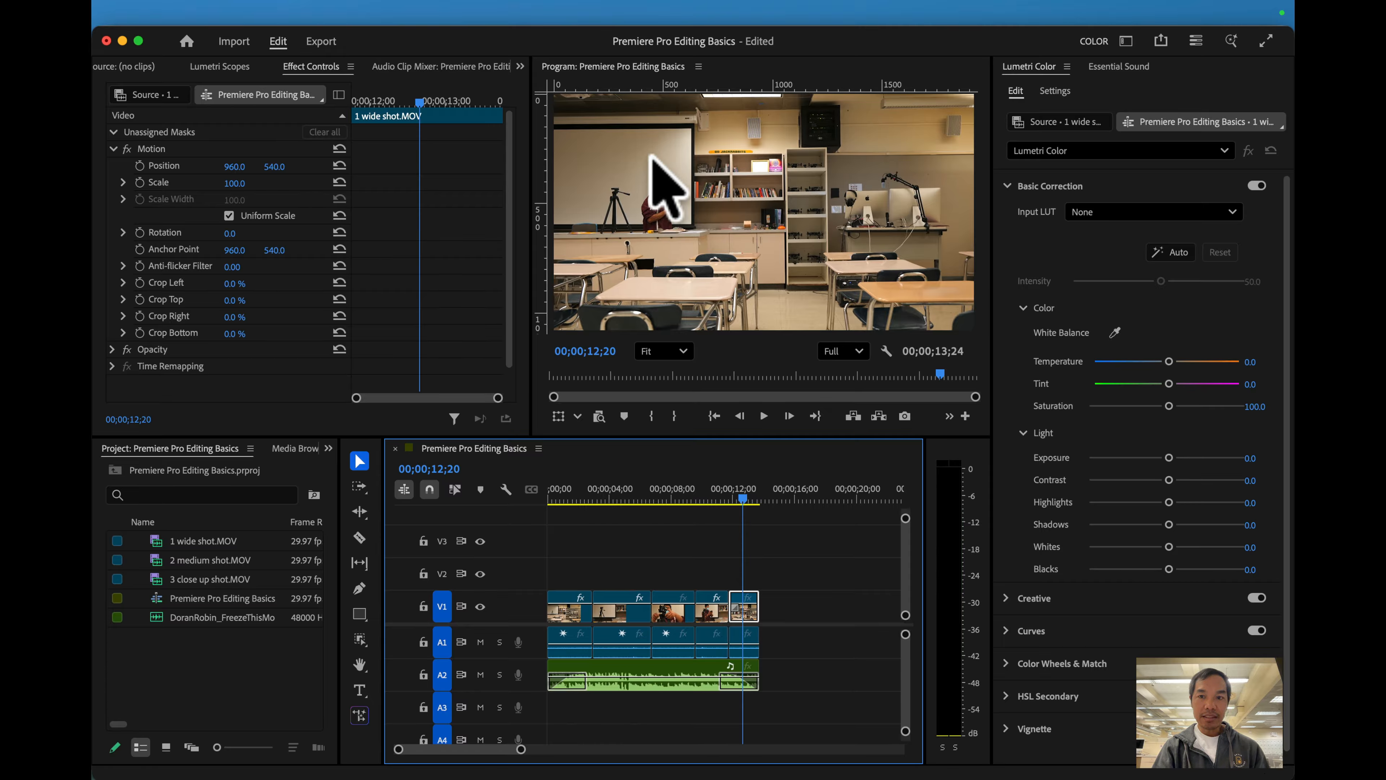
drag(1168, 361, 1153, 361)
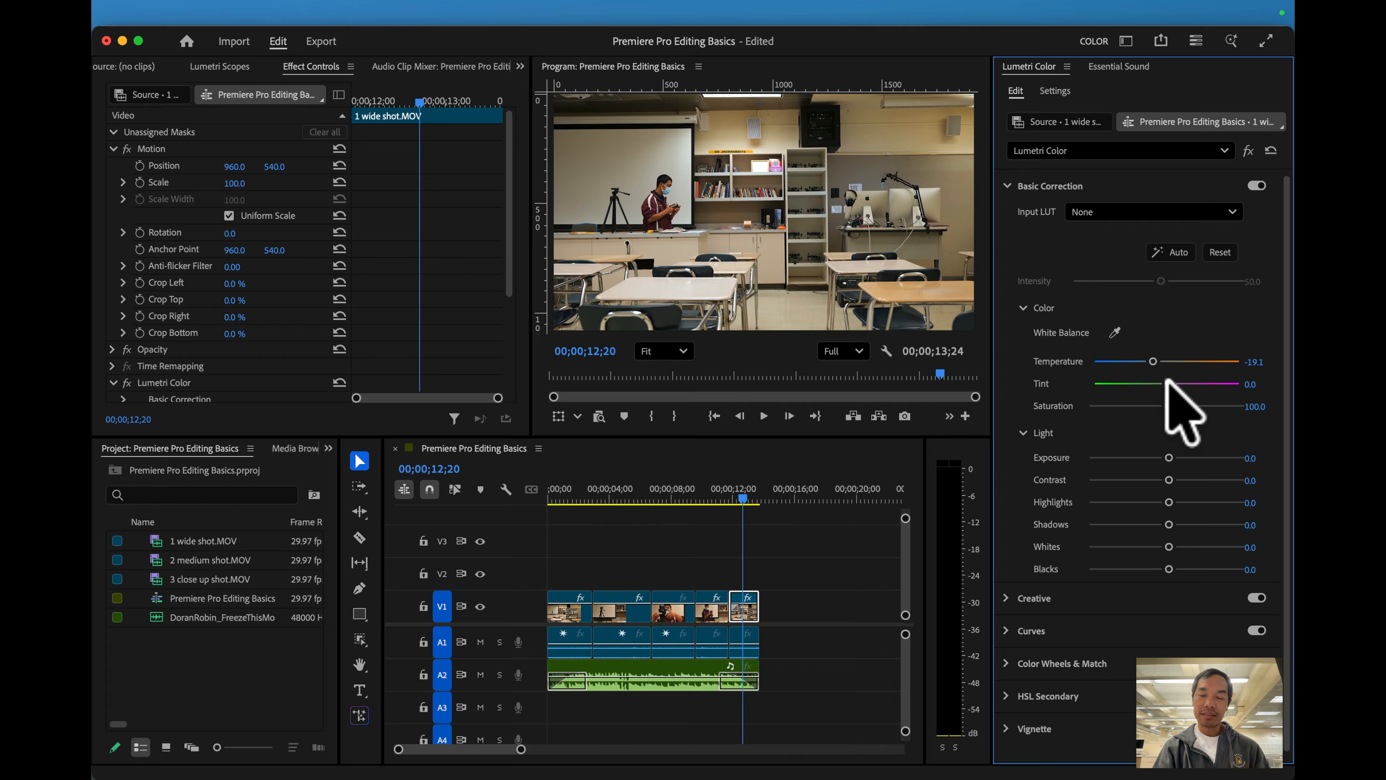
drag(1167, 382, 1157, 383)
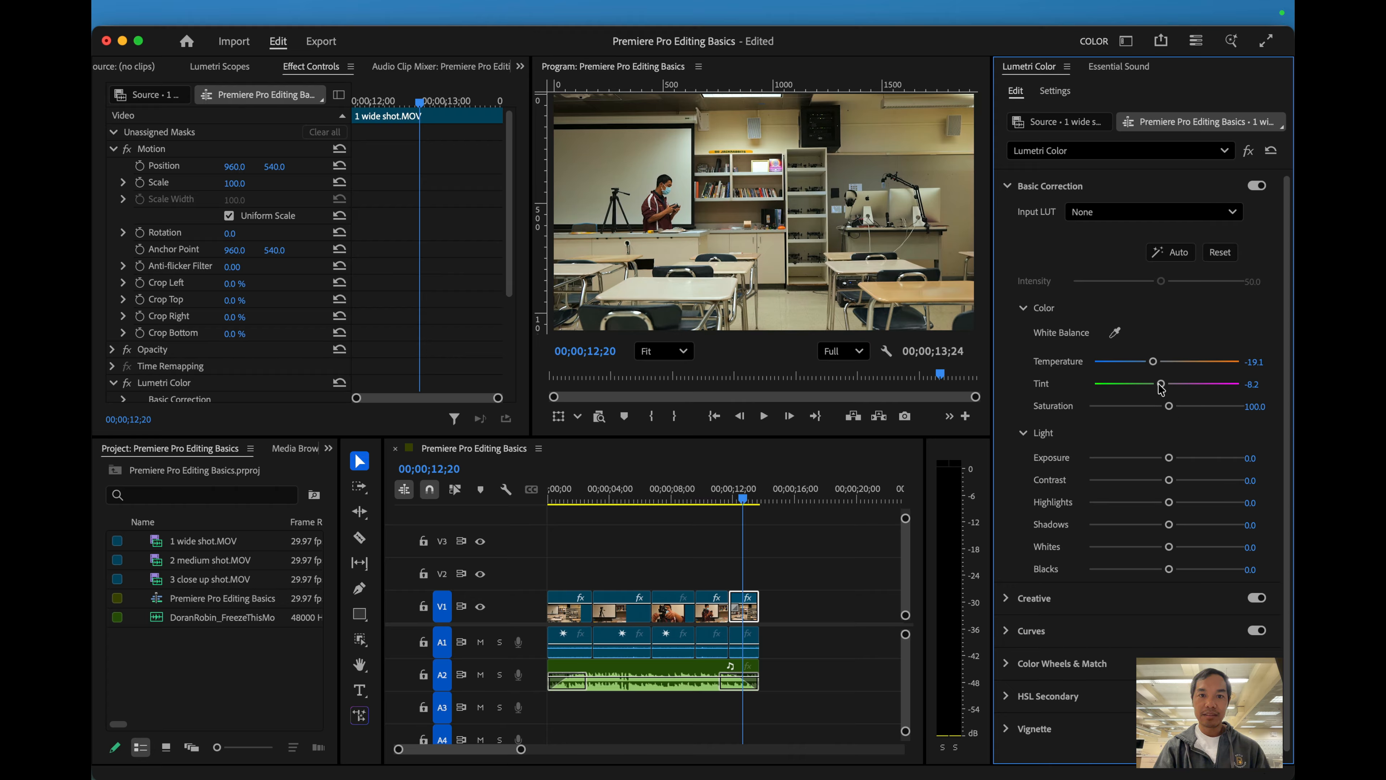
double_click(1161, 383)
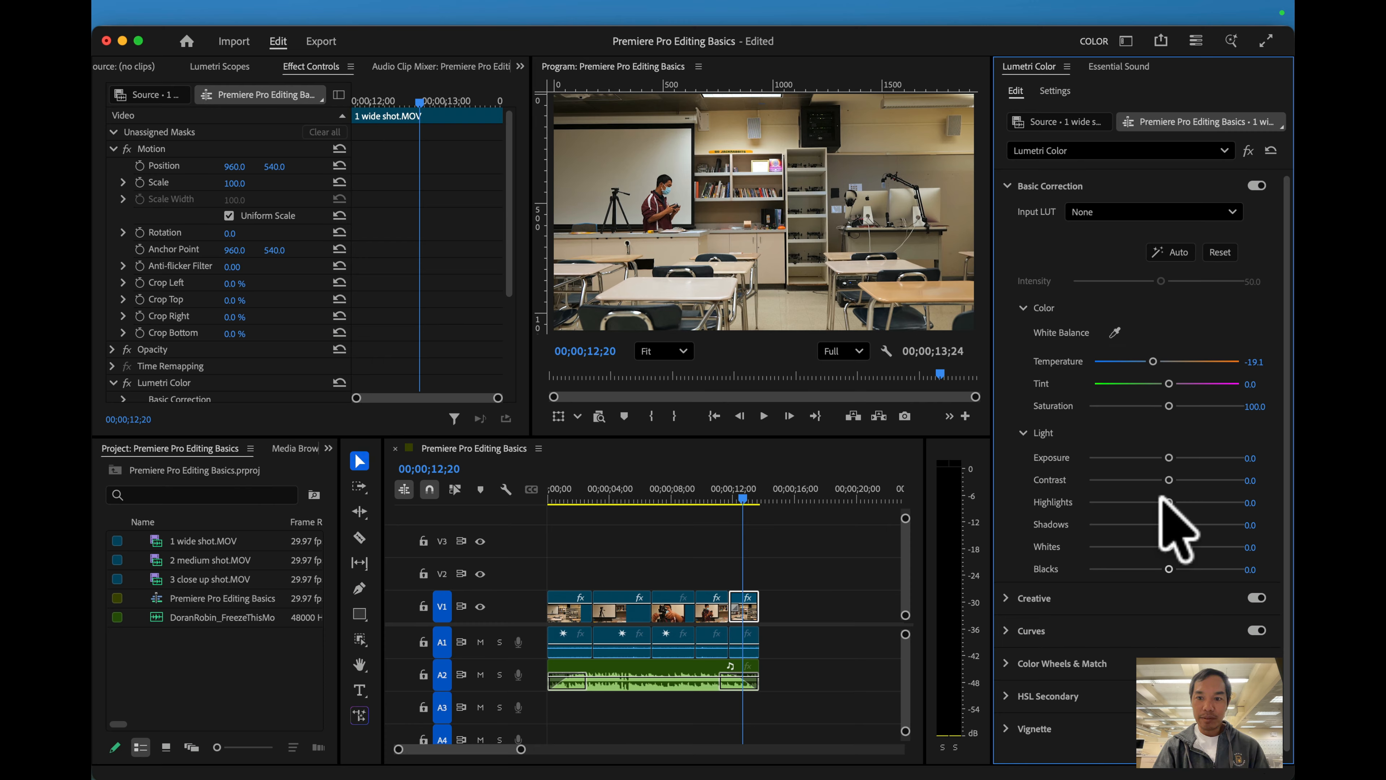
Step: Set Shadows to 61.7 and Blacks to -30.1 on the last wide shot clip, and review the overexposed clip before it
drag(1168, 501, 1099, 505)
double_click(1098, 503)
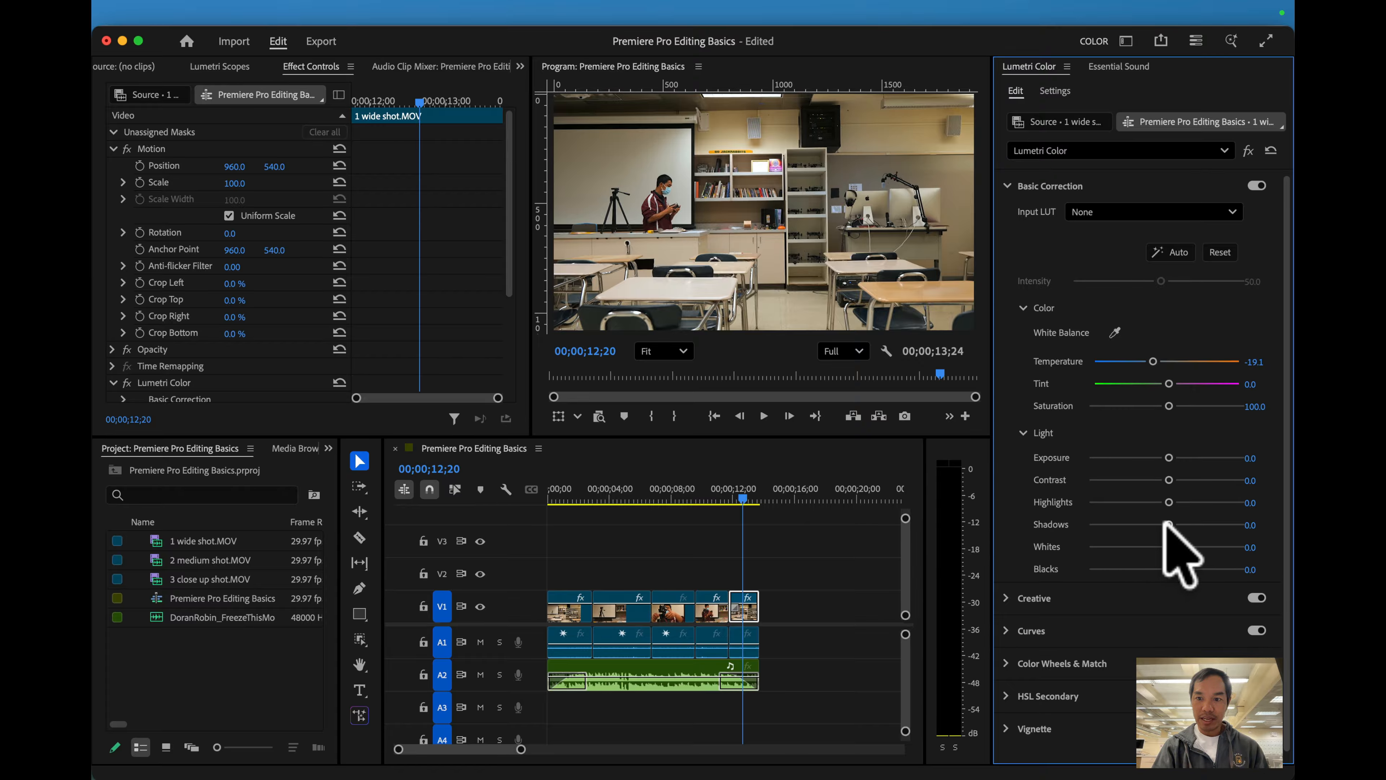
drag(1169, 524, 1208, 523)
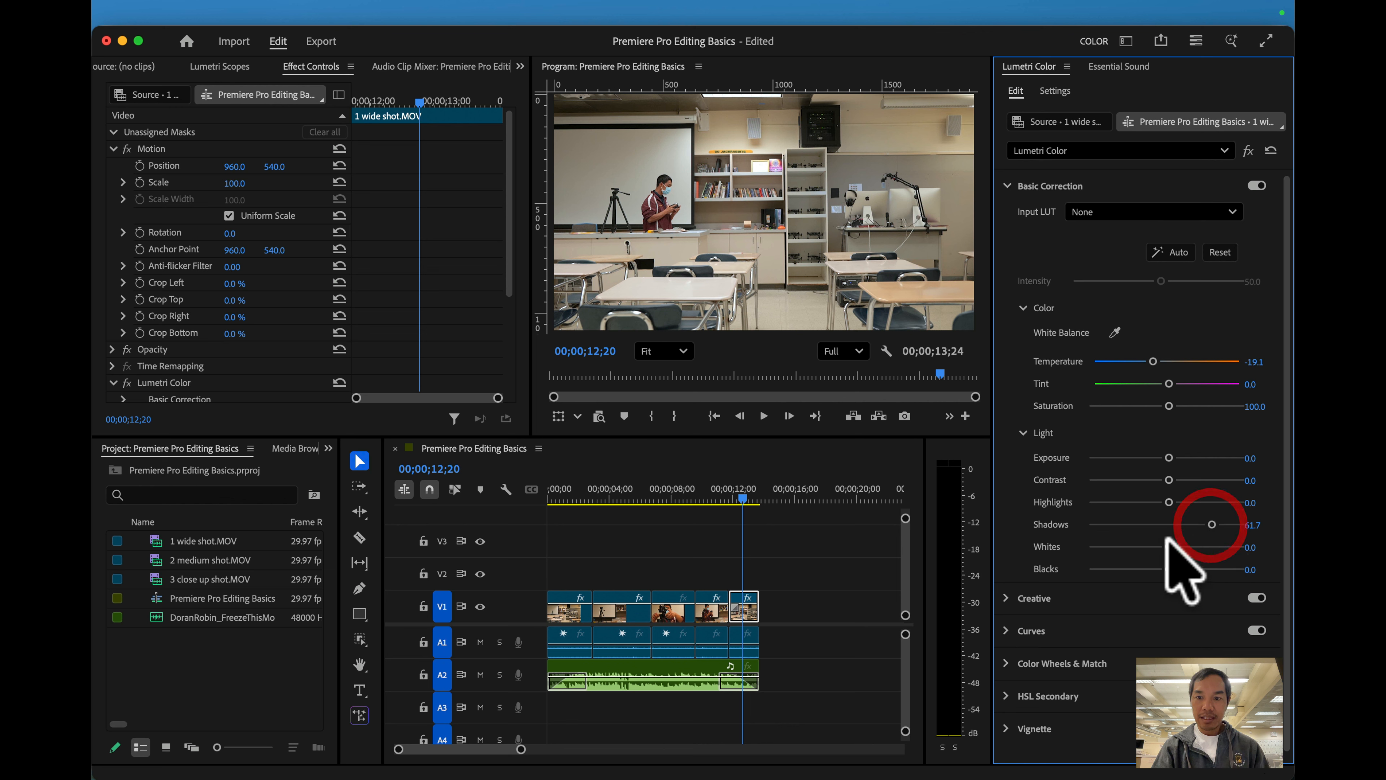
drag(1167, 566, 1144, 566)
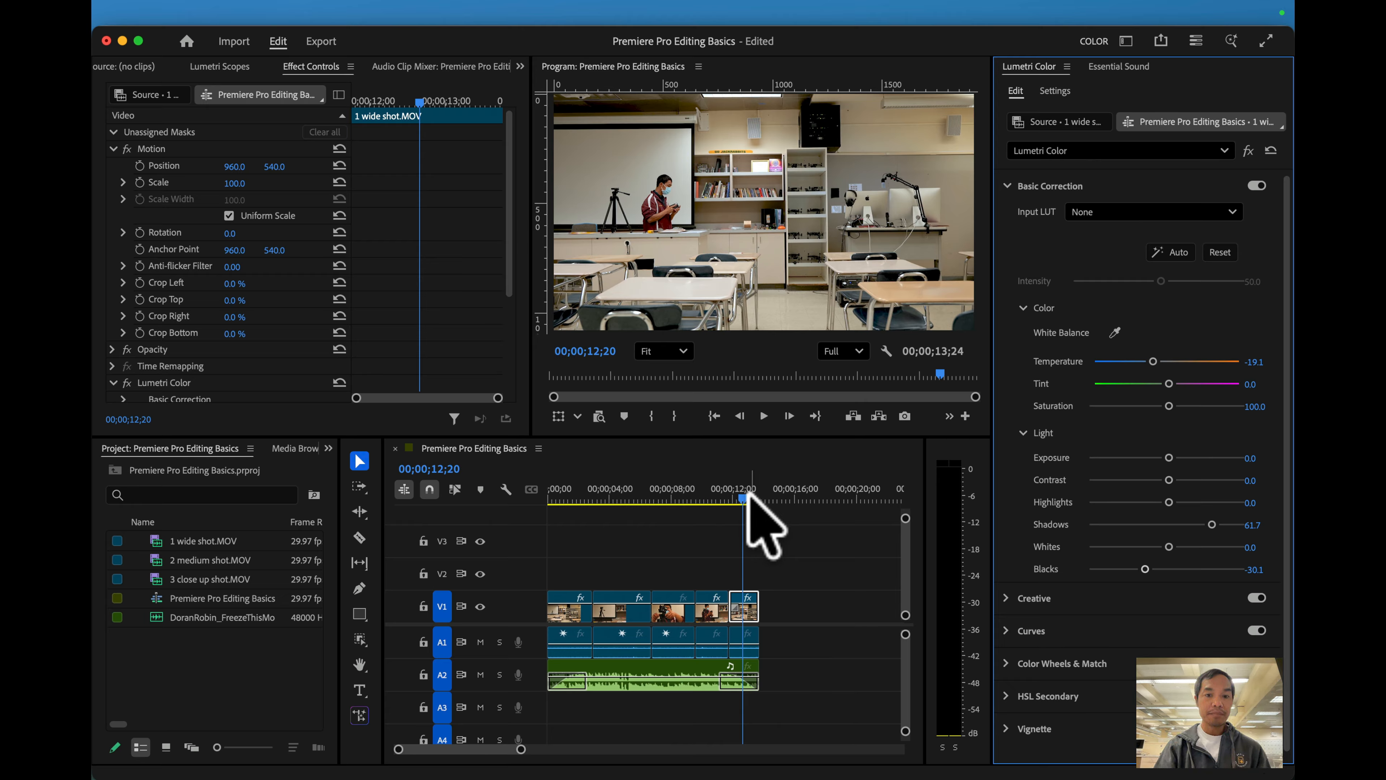
drag(741, 492, 713, 491)
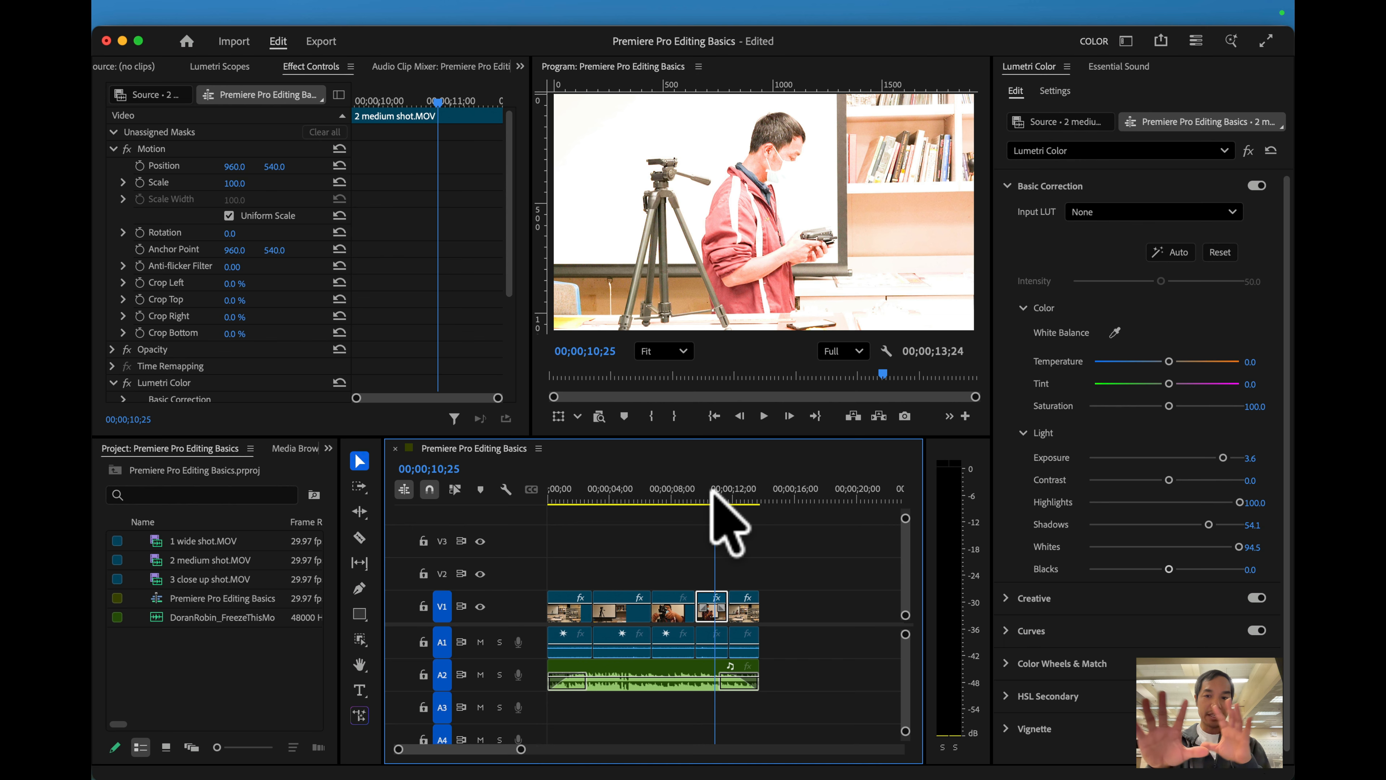
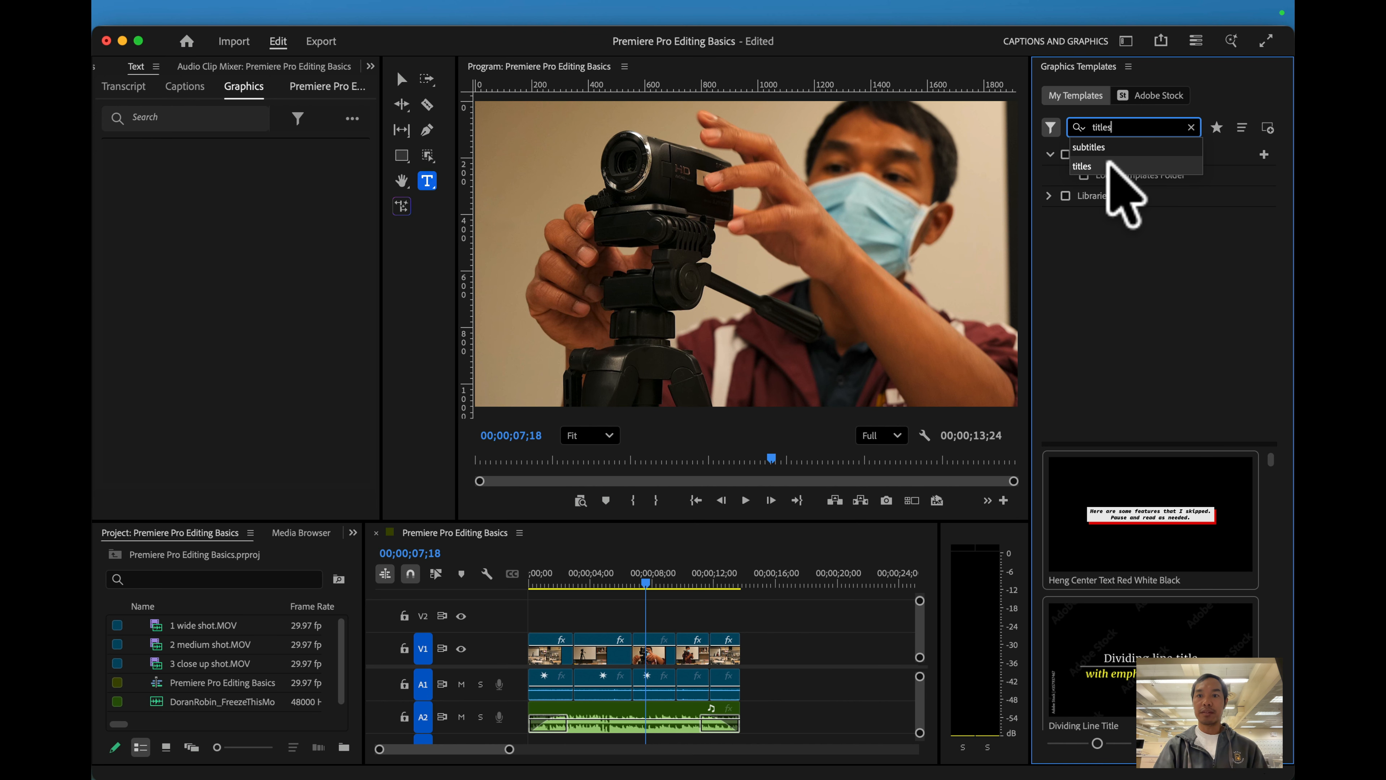
Step: Search the graphics templates for "titles" and browse the film title templates
click(1103, 166)
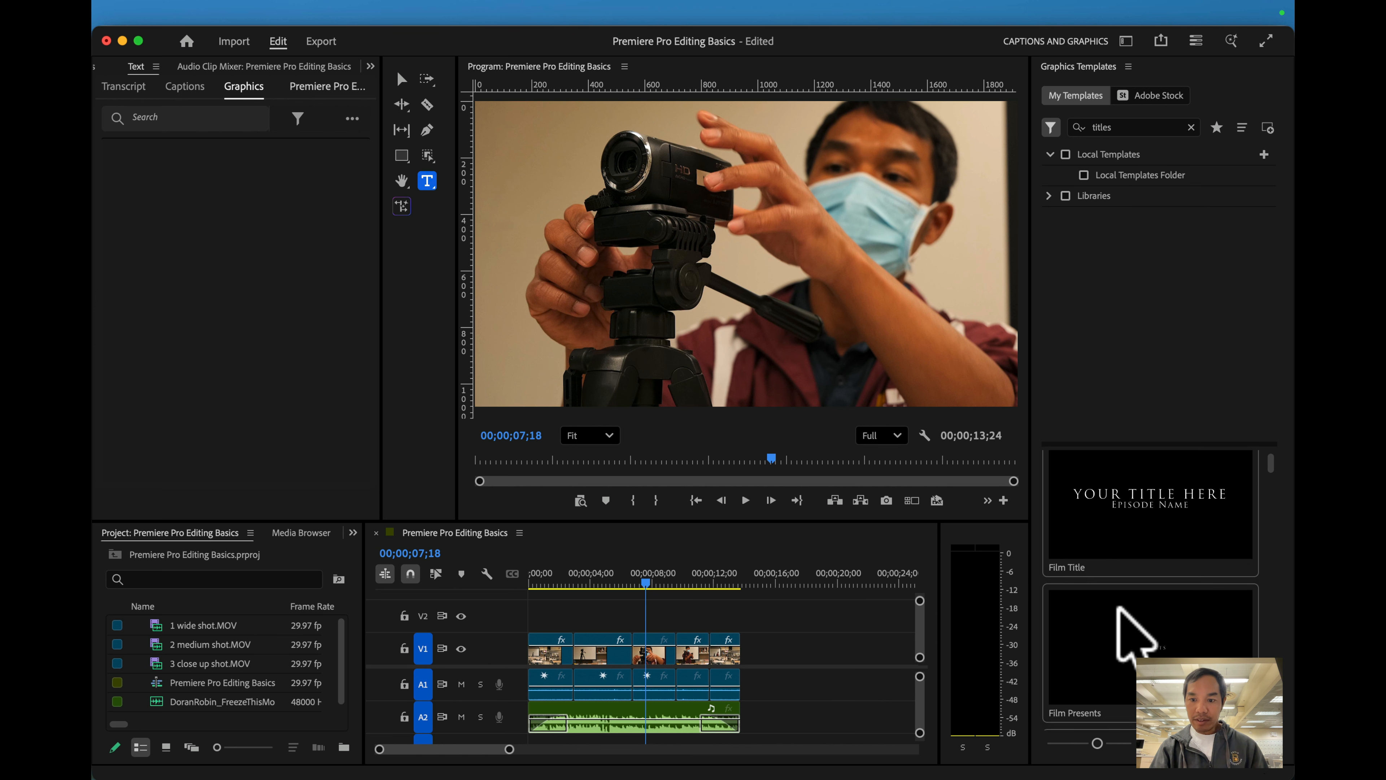
scroll(1132, 636, down, 3)
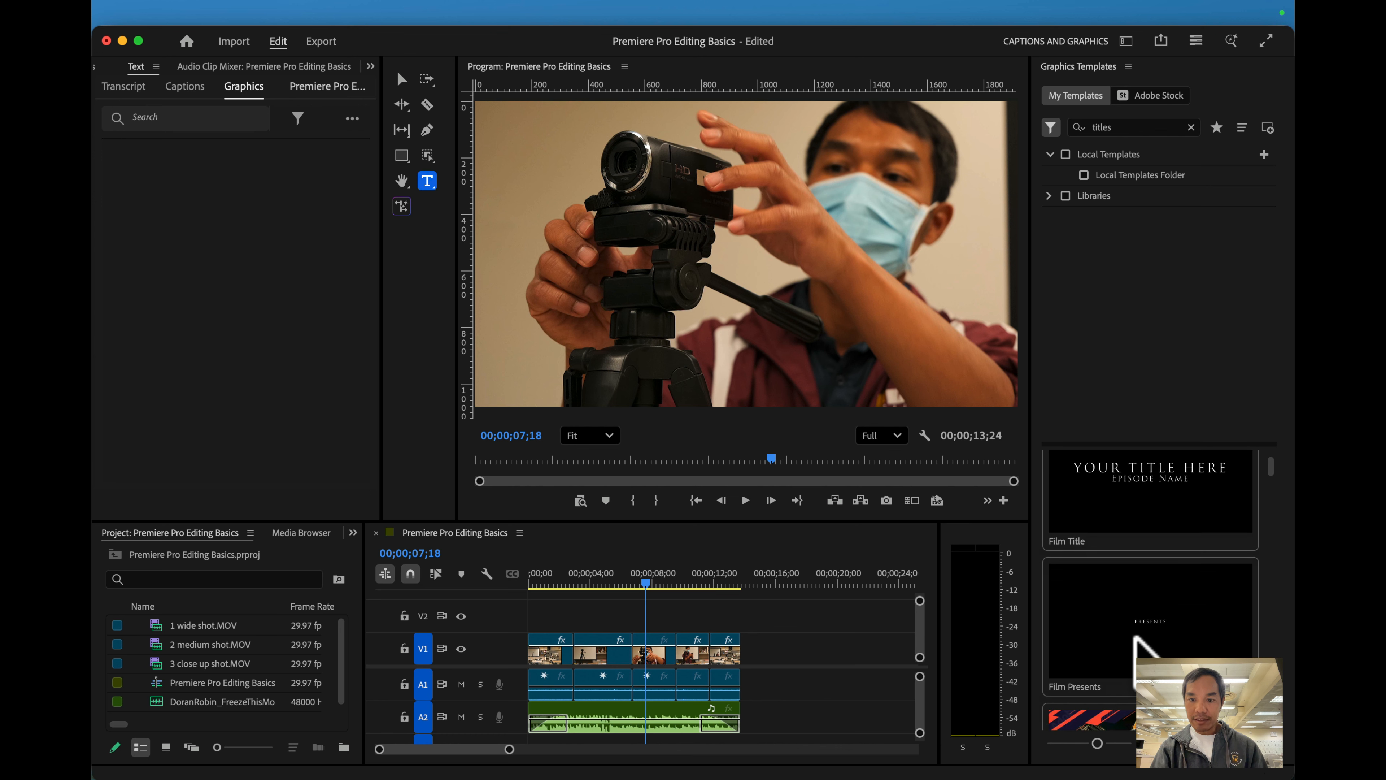
scroll(1132, 638, up, 3)
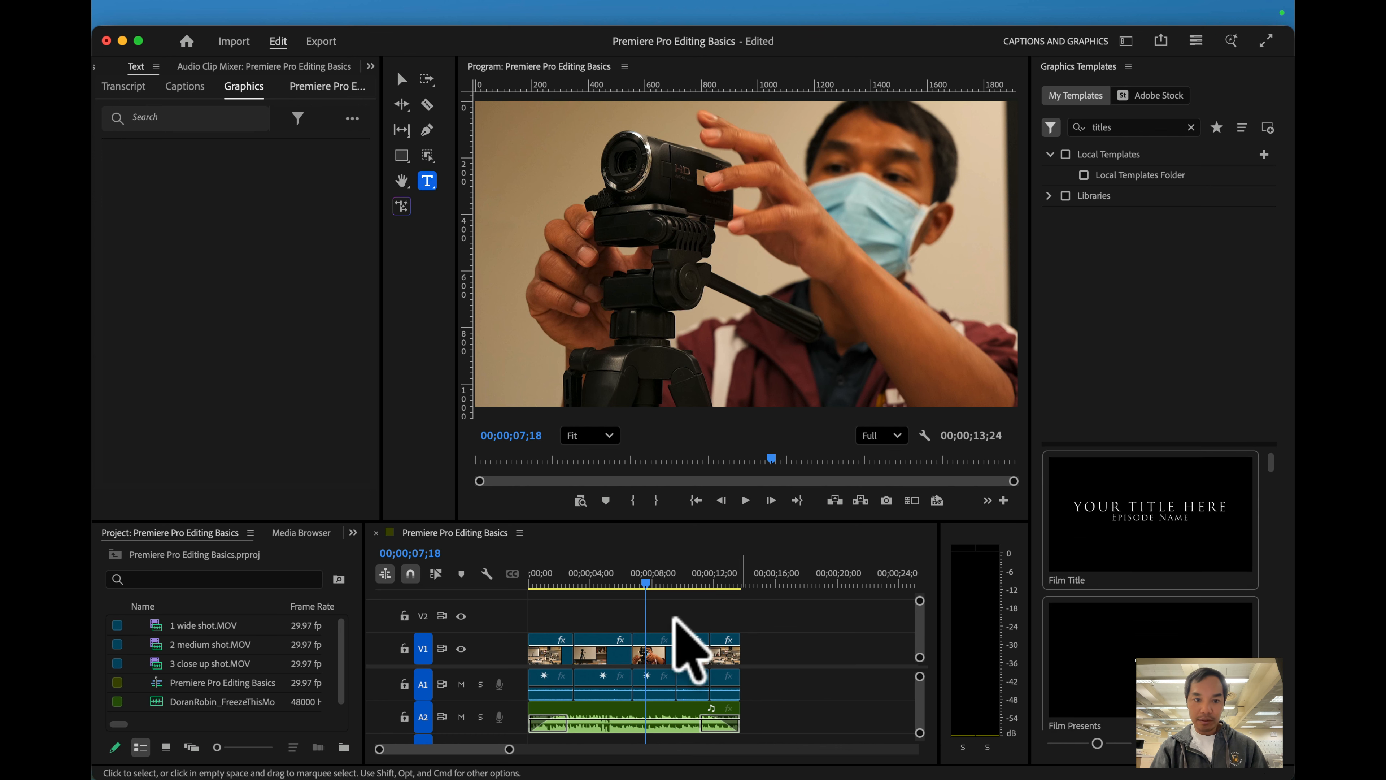
Step: Place the Film Presents title on track V2 at the start of the sequence and preview it from the beginning
drag(541, 613, 639, 600)
drag(1114, 658, 513, 610)
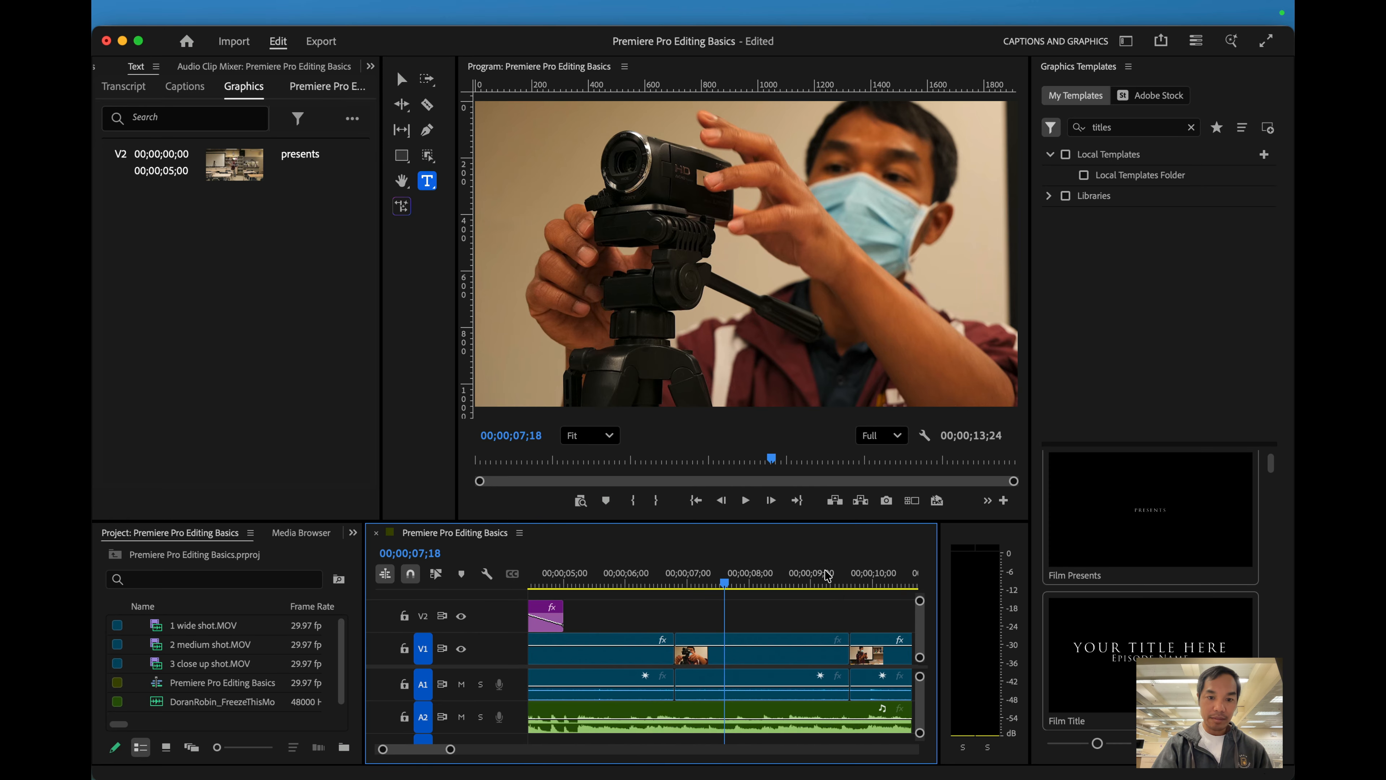
key(equal)
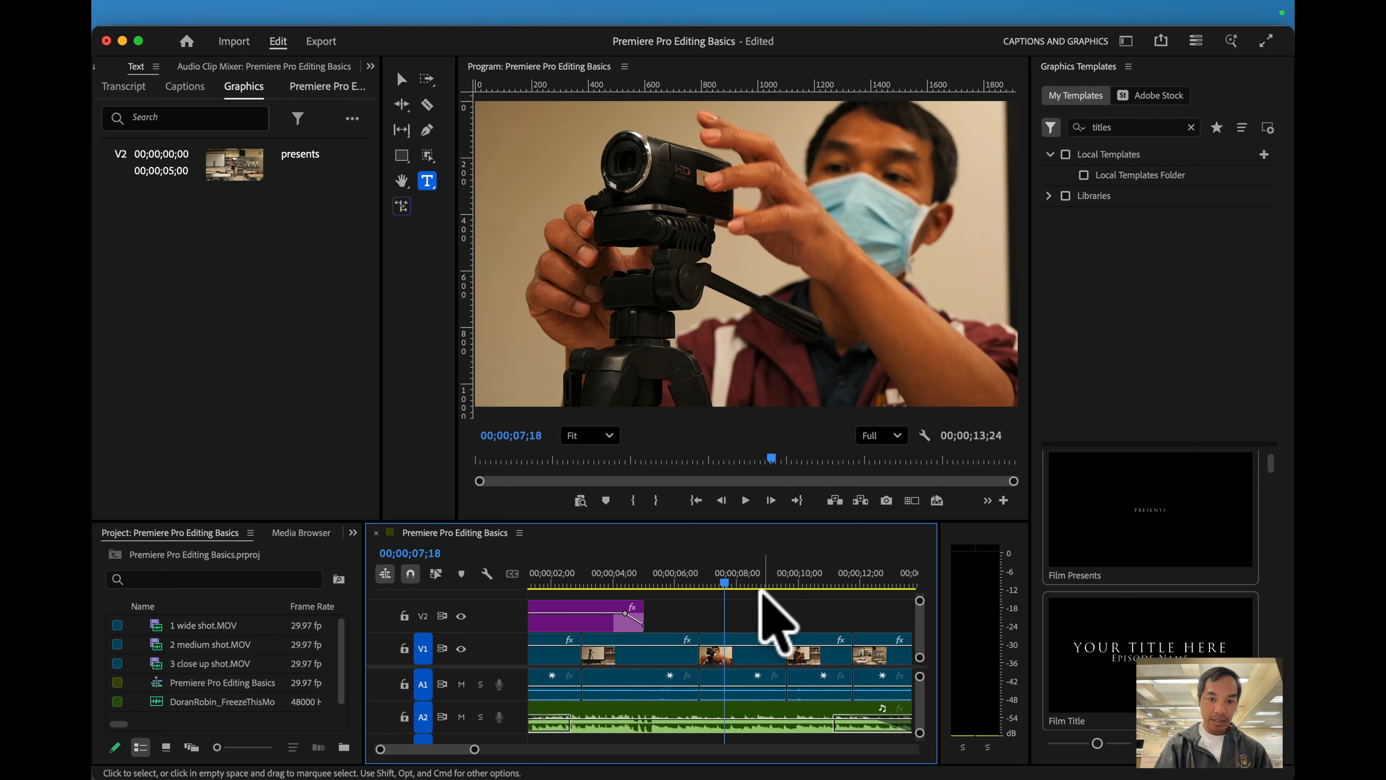
drag(723, 580, 447, 600)
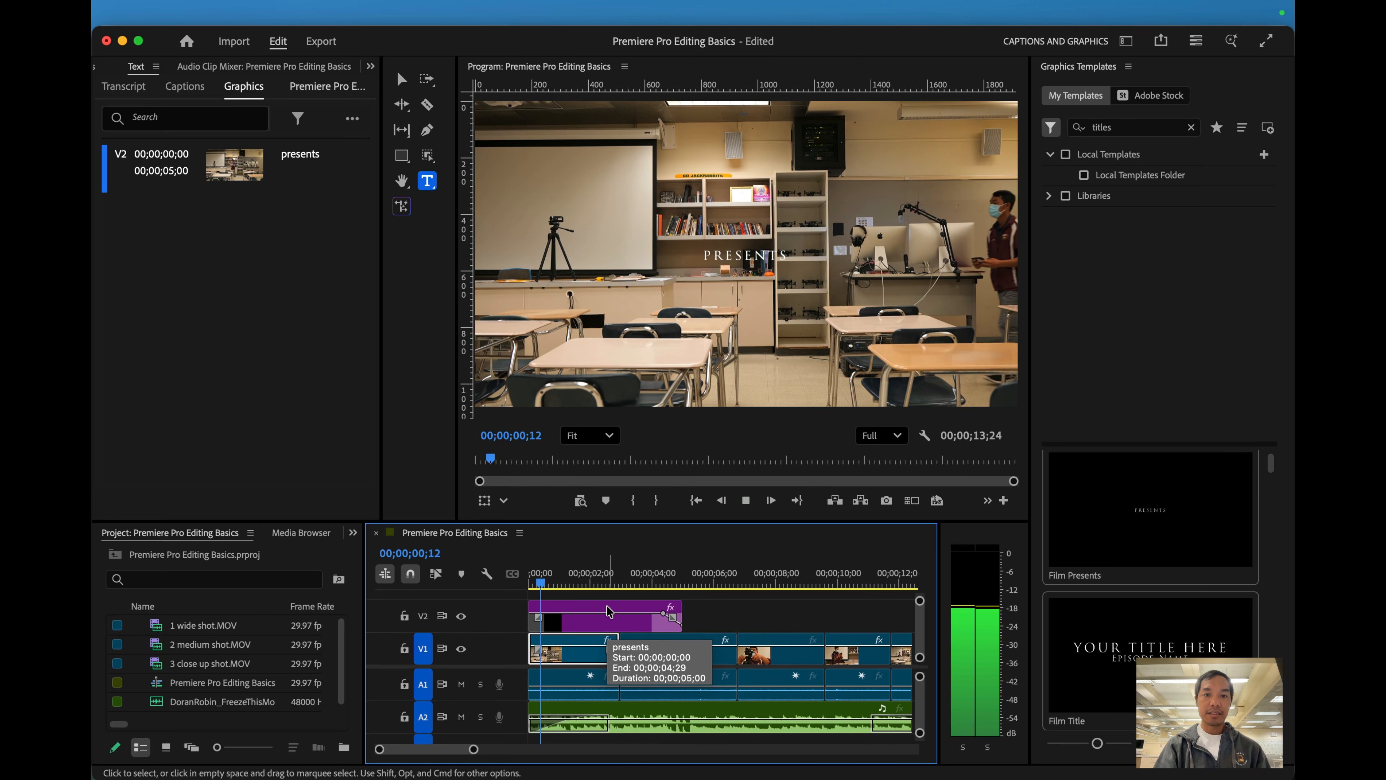
Step: Replace the word PRESENTS in the V2 title's text layer with the teacher's name in possessive form followed by "Camera"
key(space)
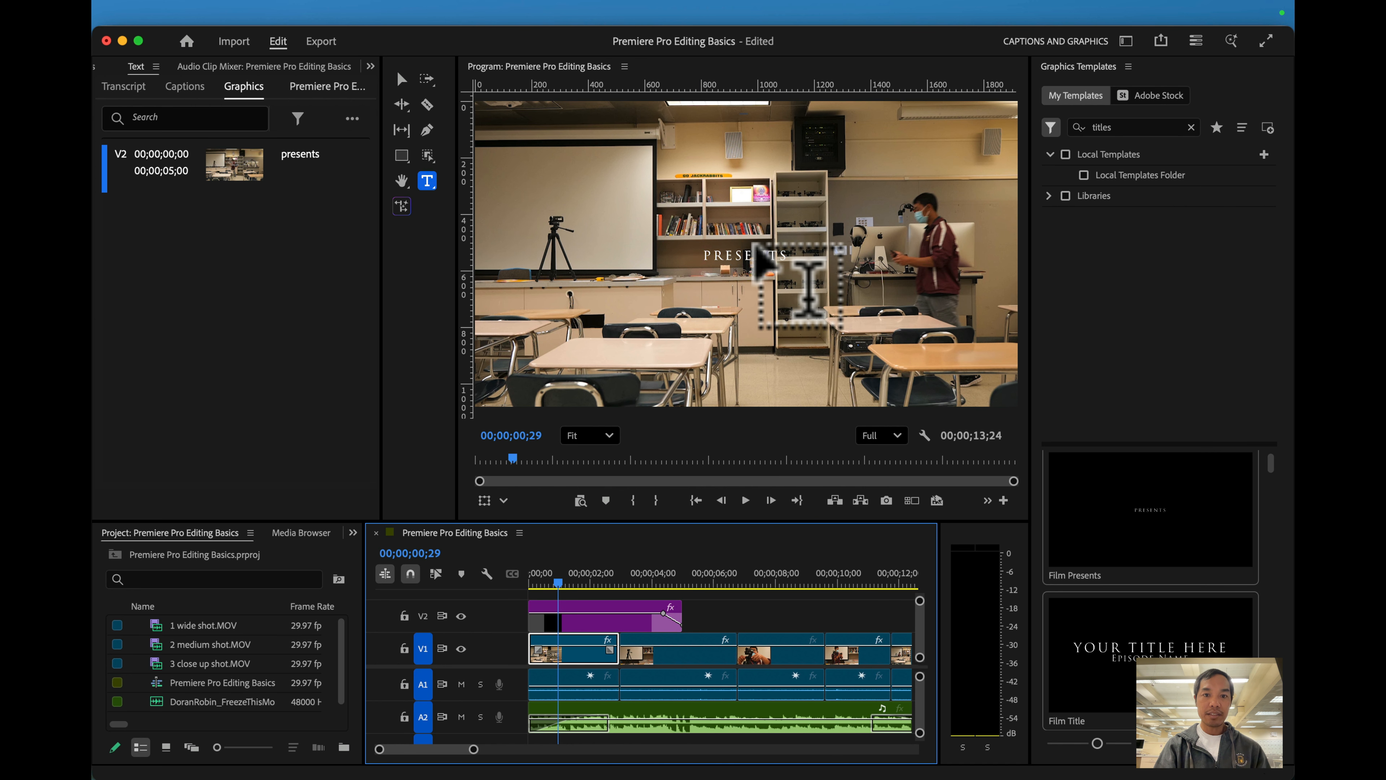
click(593, 616)
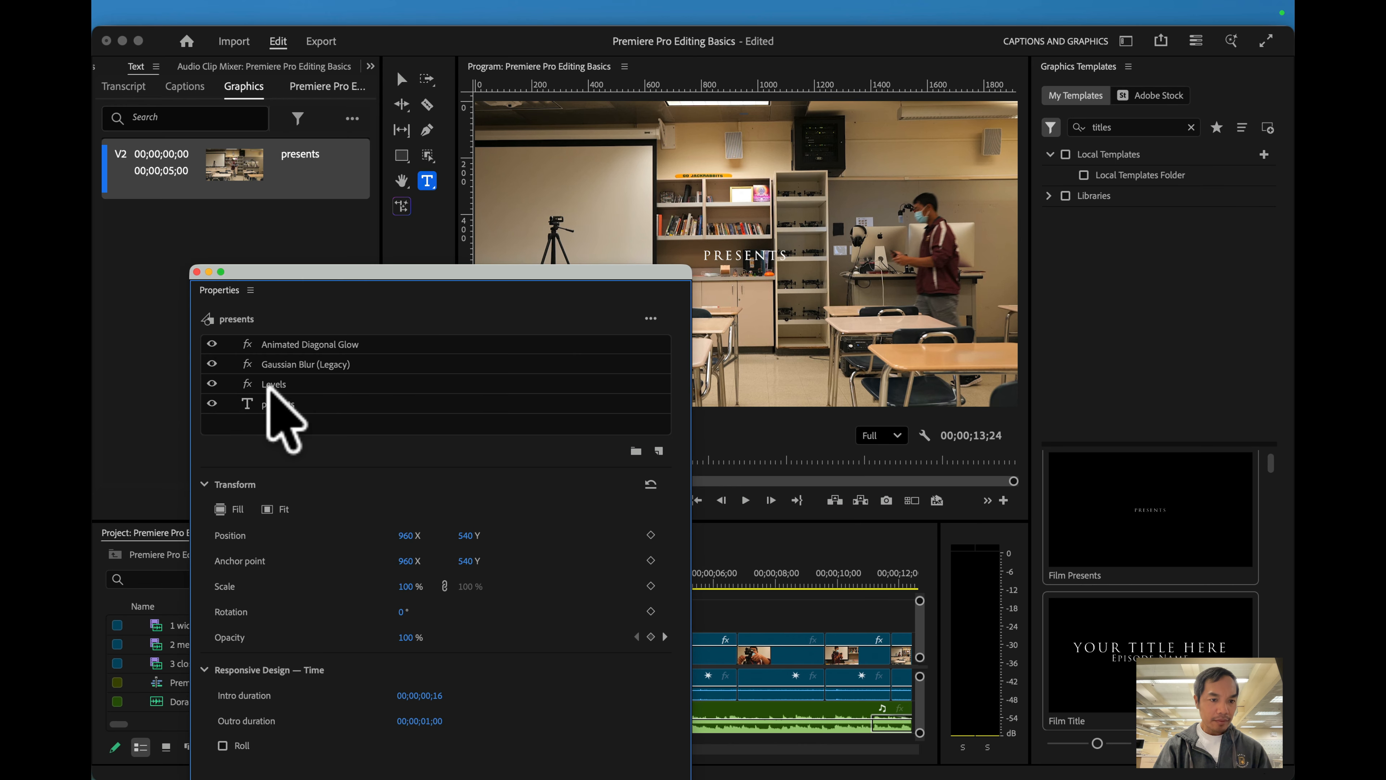
double_click(246, 402)
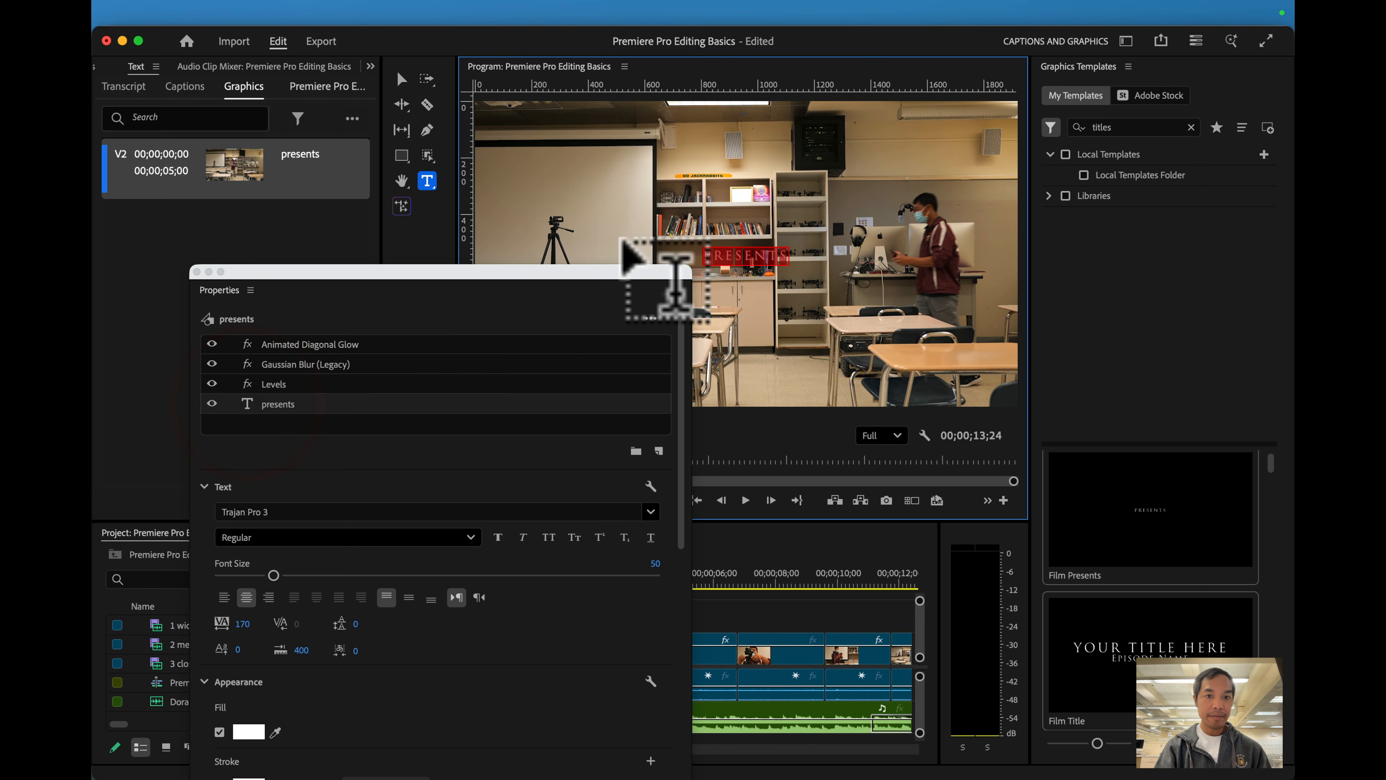
drag(272, 273, 607, 153)
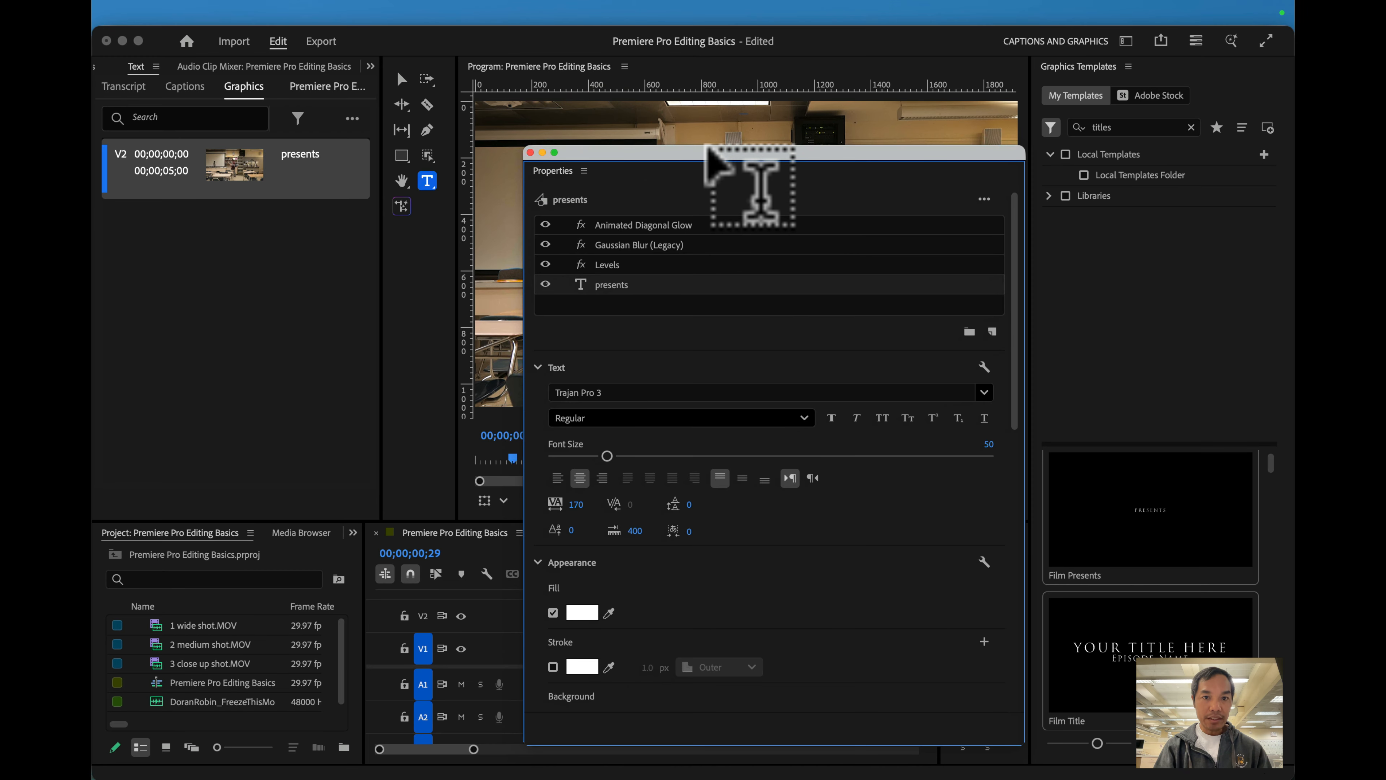
drag(704, 151, 776, 151)
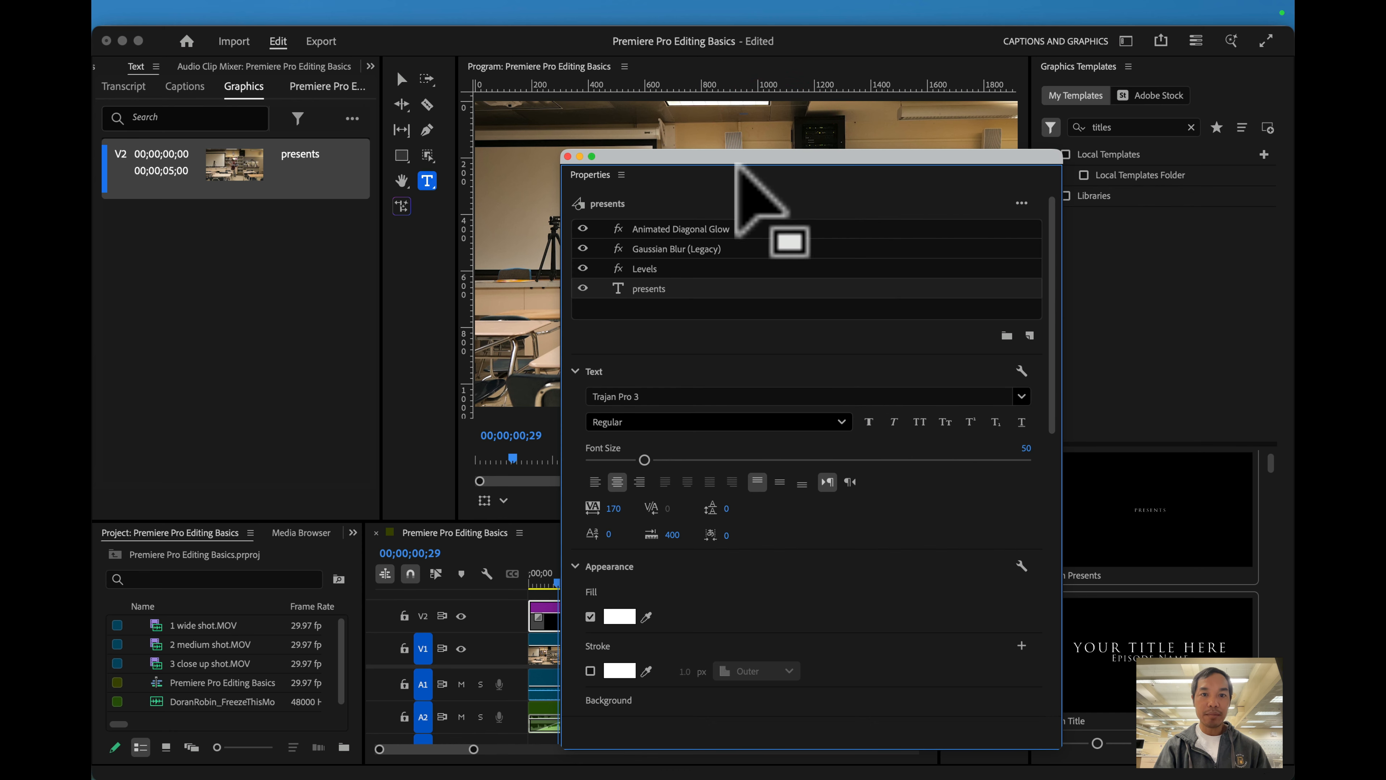
drag(761, 158, 932, 213)
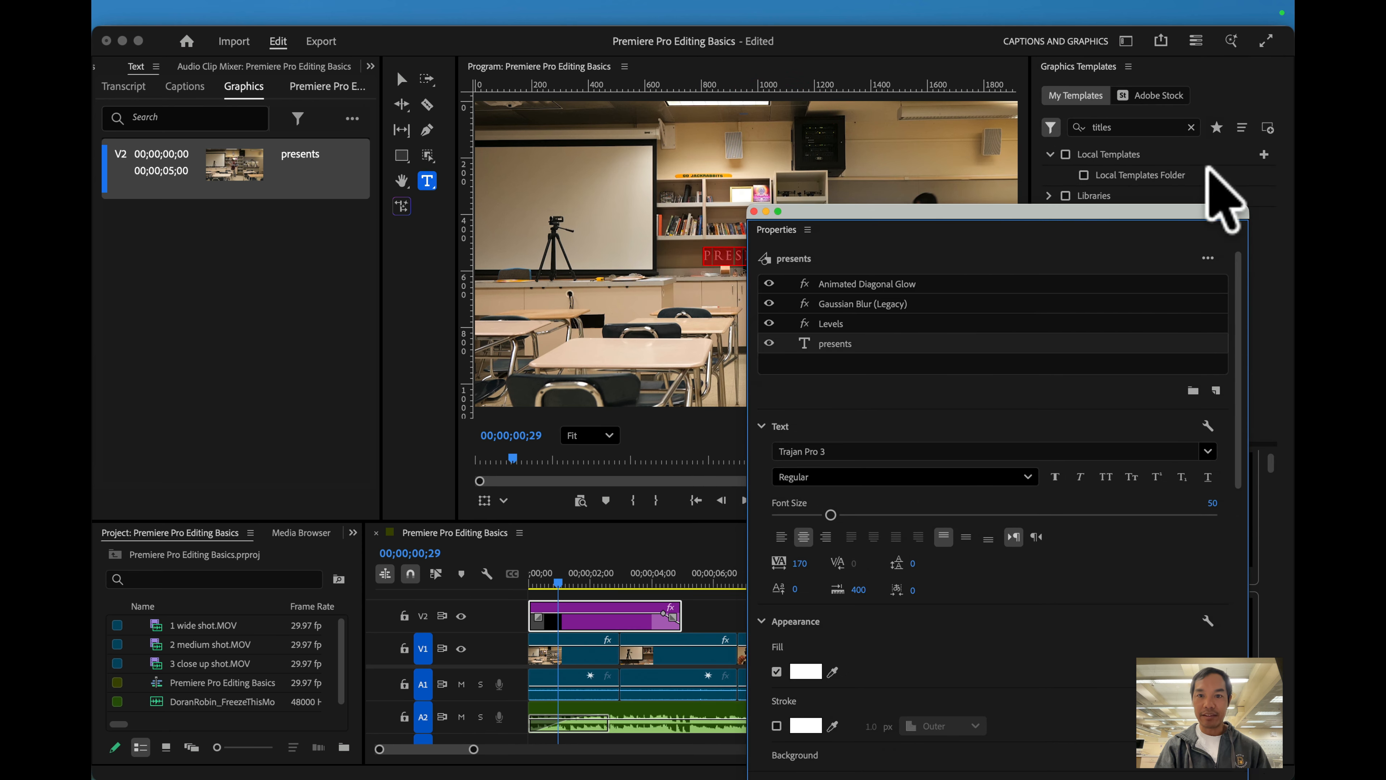
drag(1036, 209, 1094, 129)
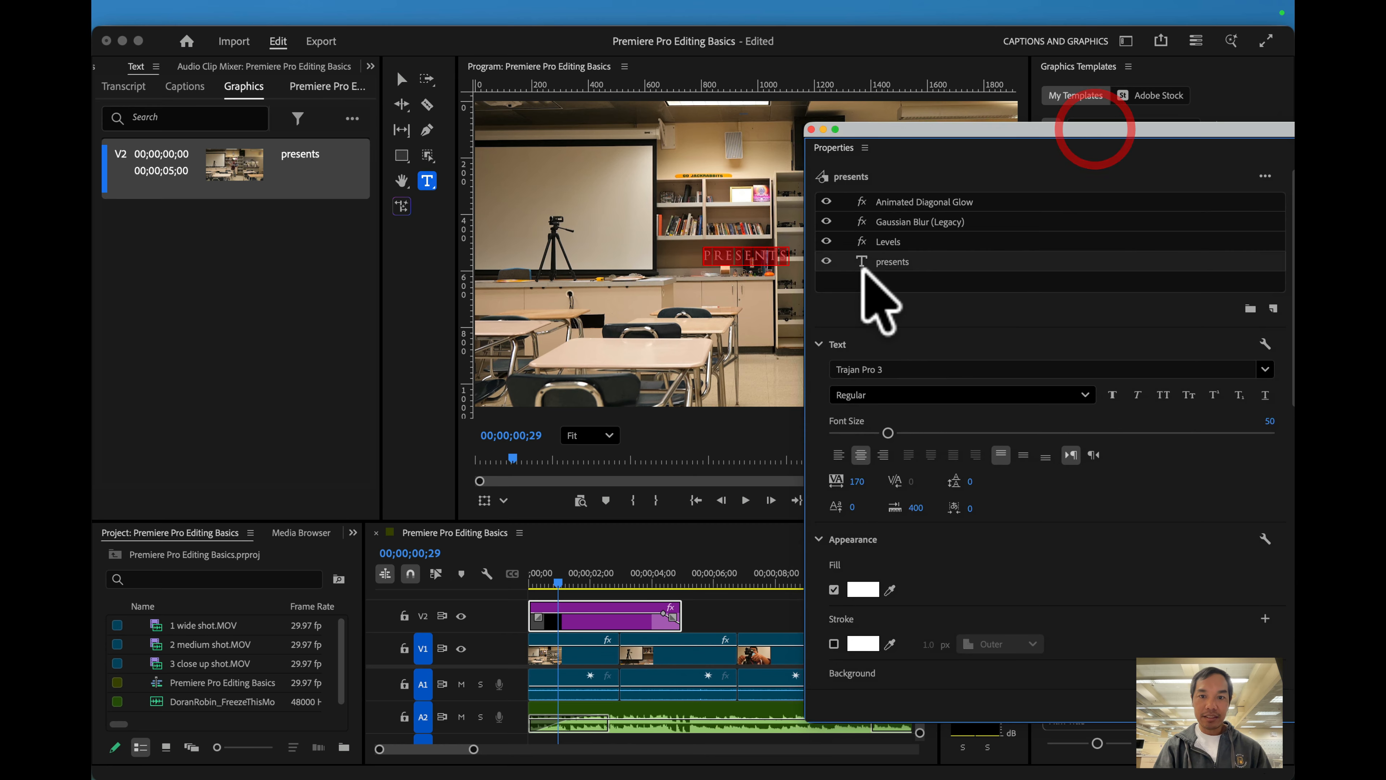
double_click(775, 254)
text(Mr. Heng's Cma)
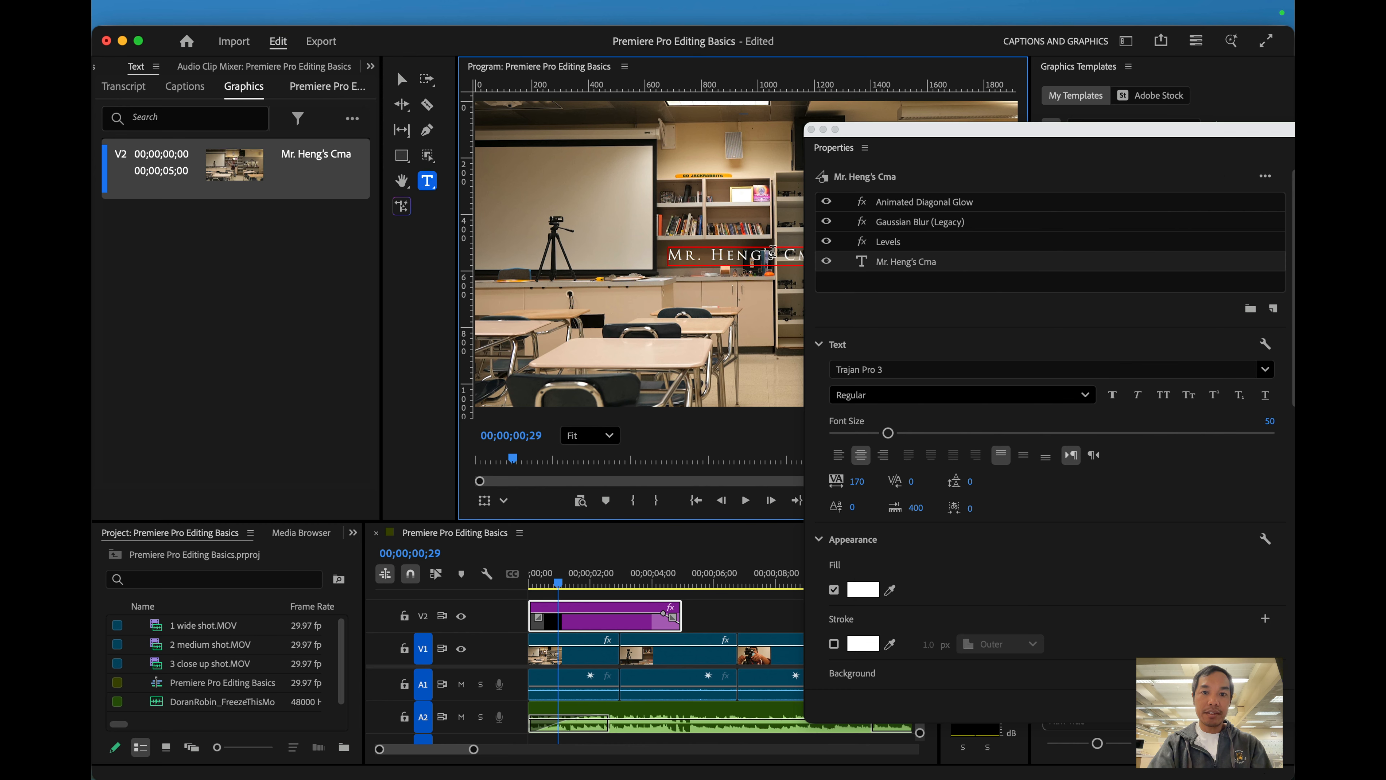
key(BackSpace)
key(BackSpace)
key(BackSpace)
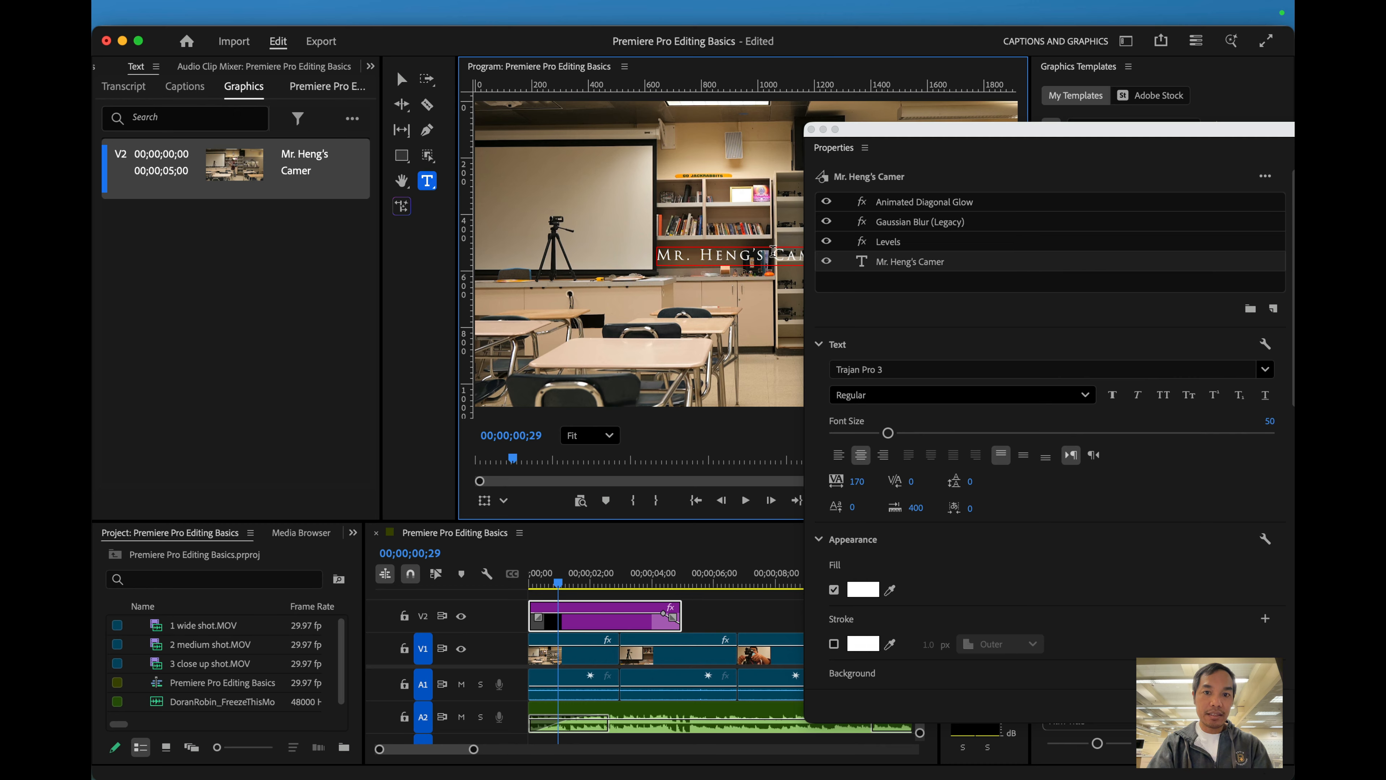
drag(895, 130, 974, 127)
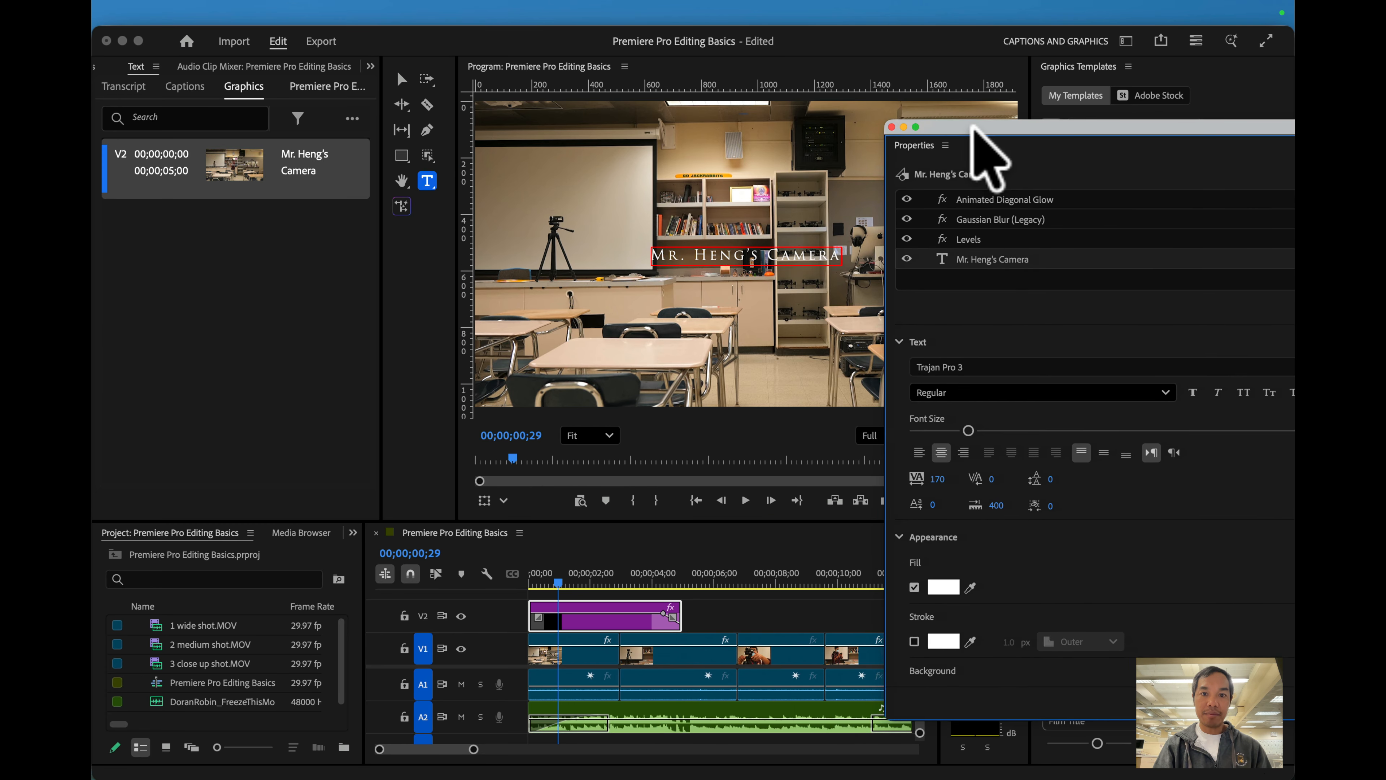
Step: Change the fill color of the opening title's text to pure red, FF0000
click(785, 259)
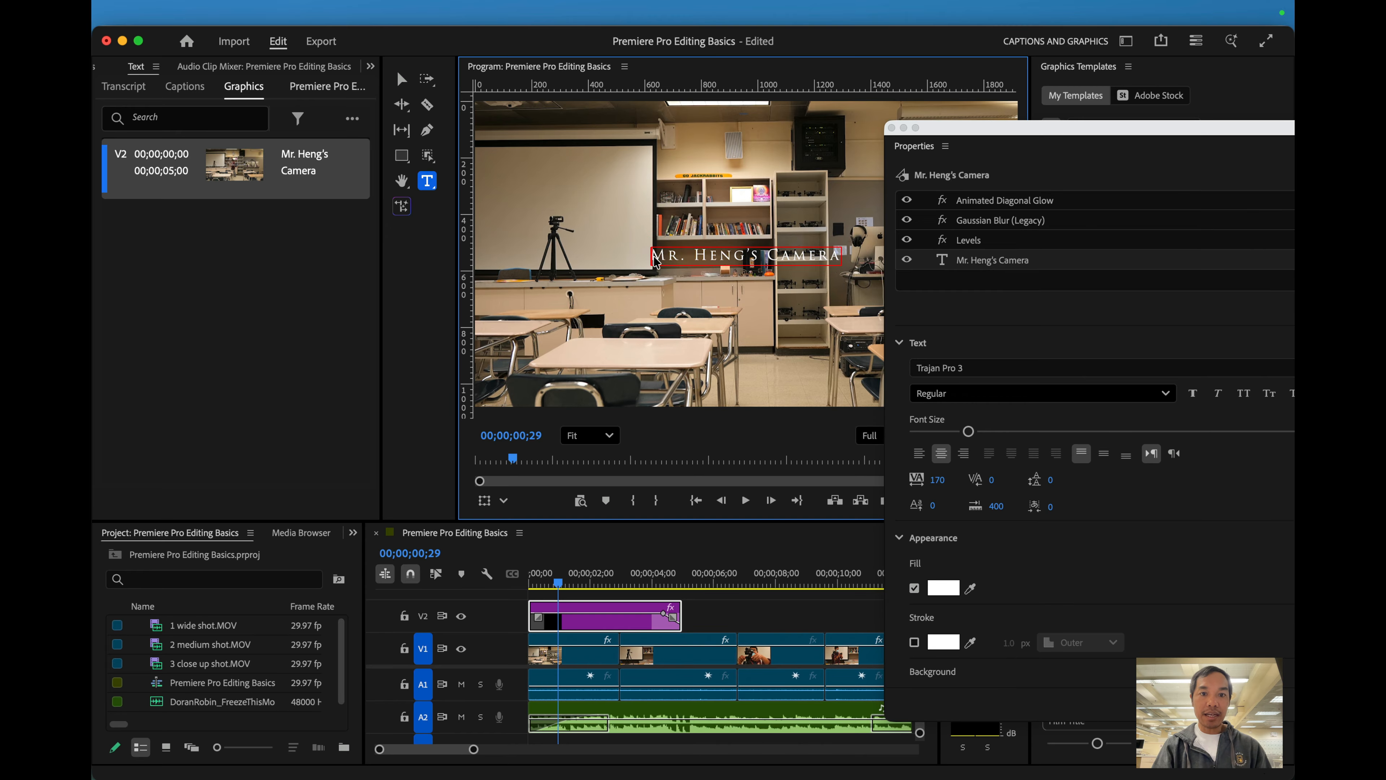
drag(997, 130, 983, 43)
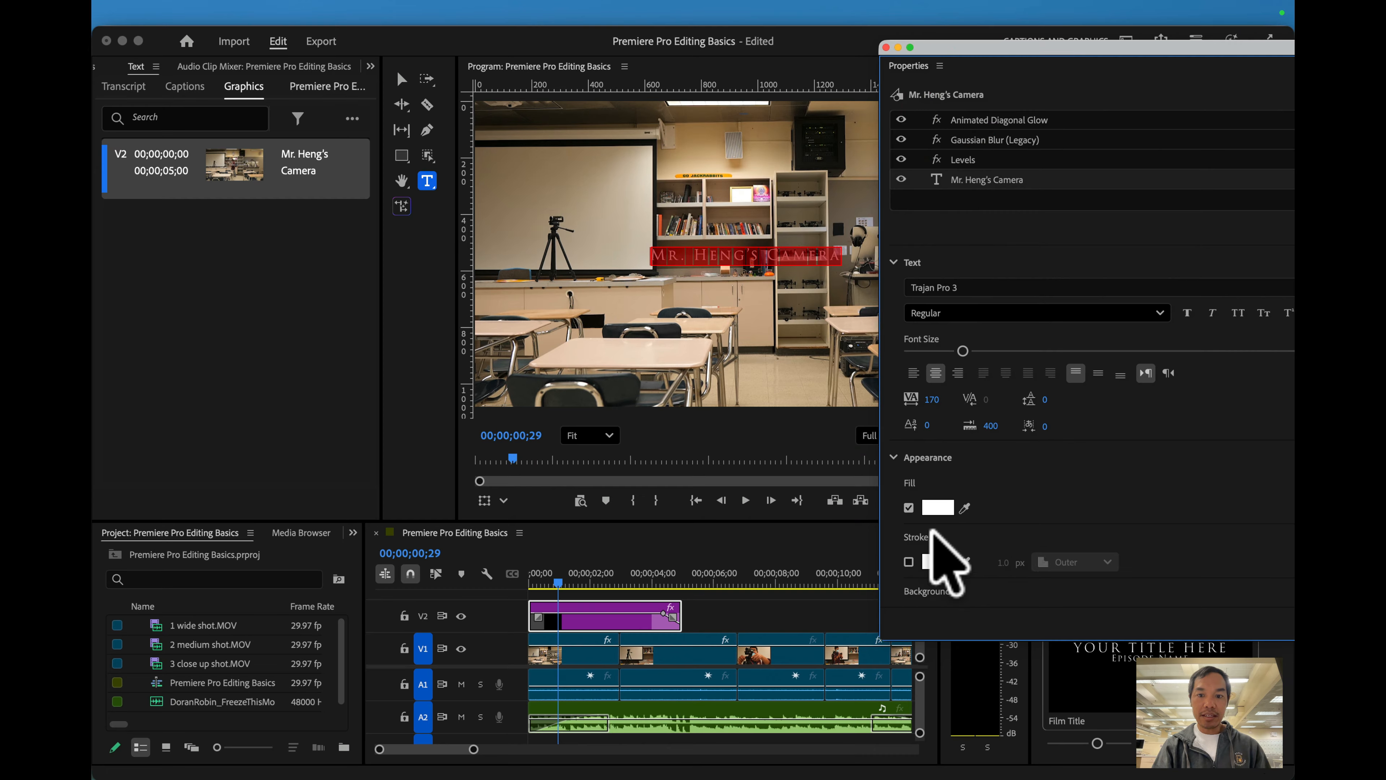
scroll(933, 538, down, 2)
click(940, 491)
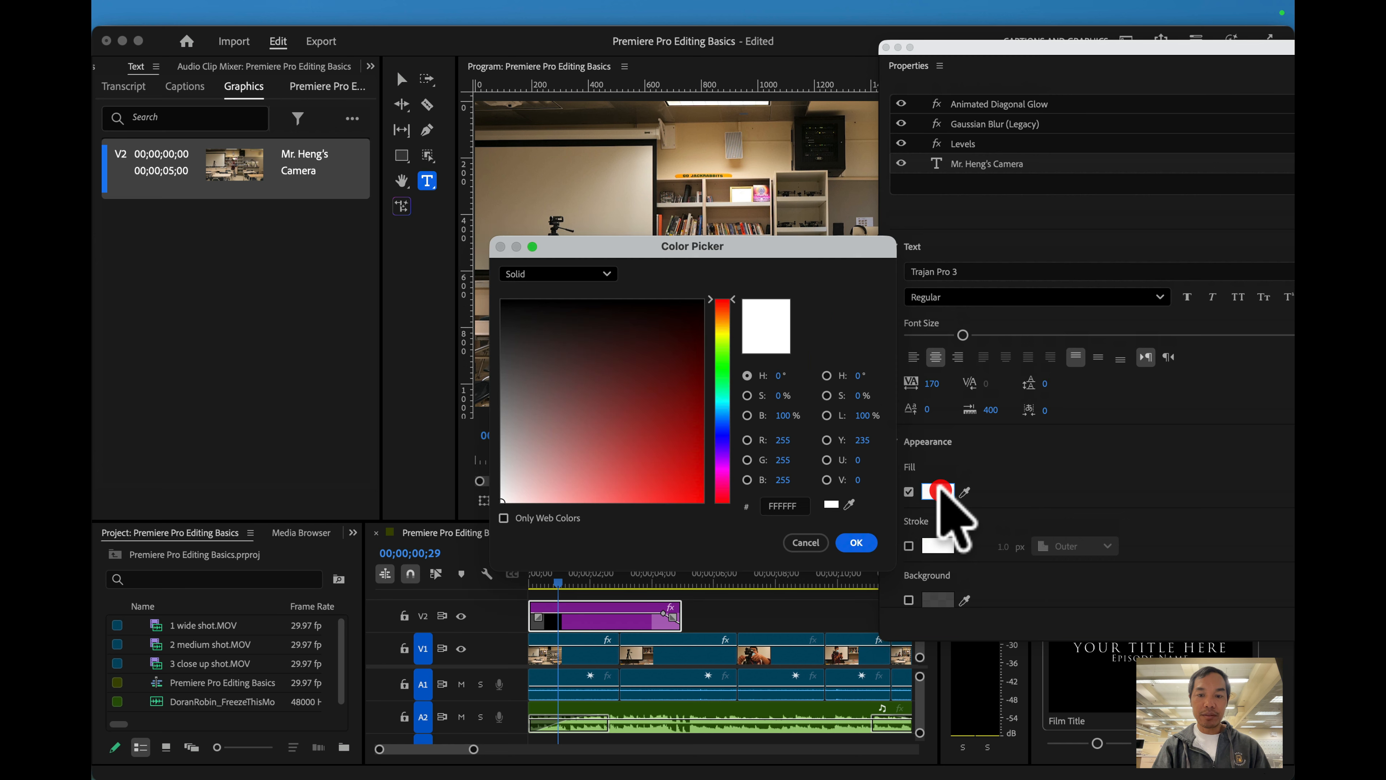
drag(678, 466, 710, 518)
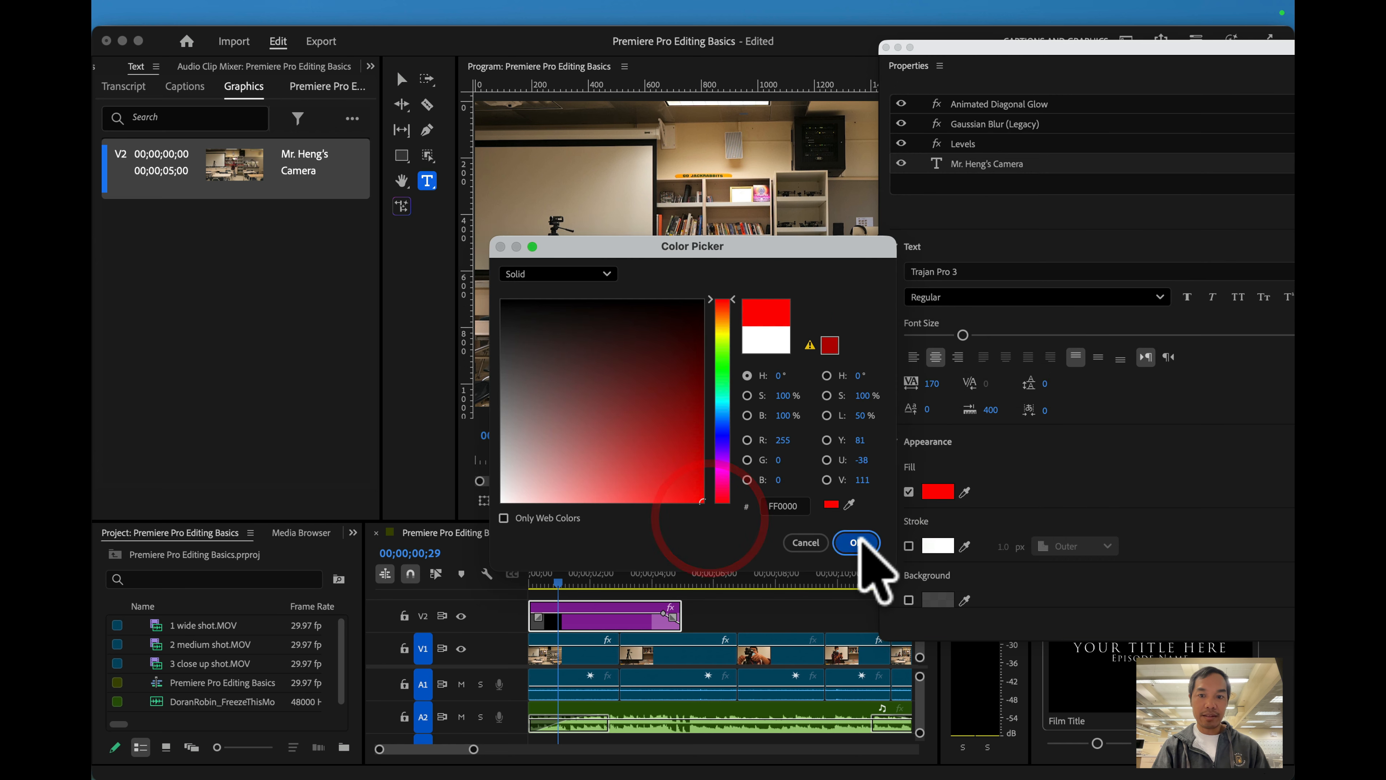
click(856, 543)
Step: Add a white outer stroke 14.0 px wide to the opening title's text
click(908, 546)
click(944, 548)
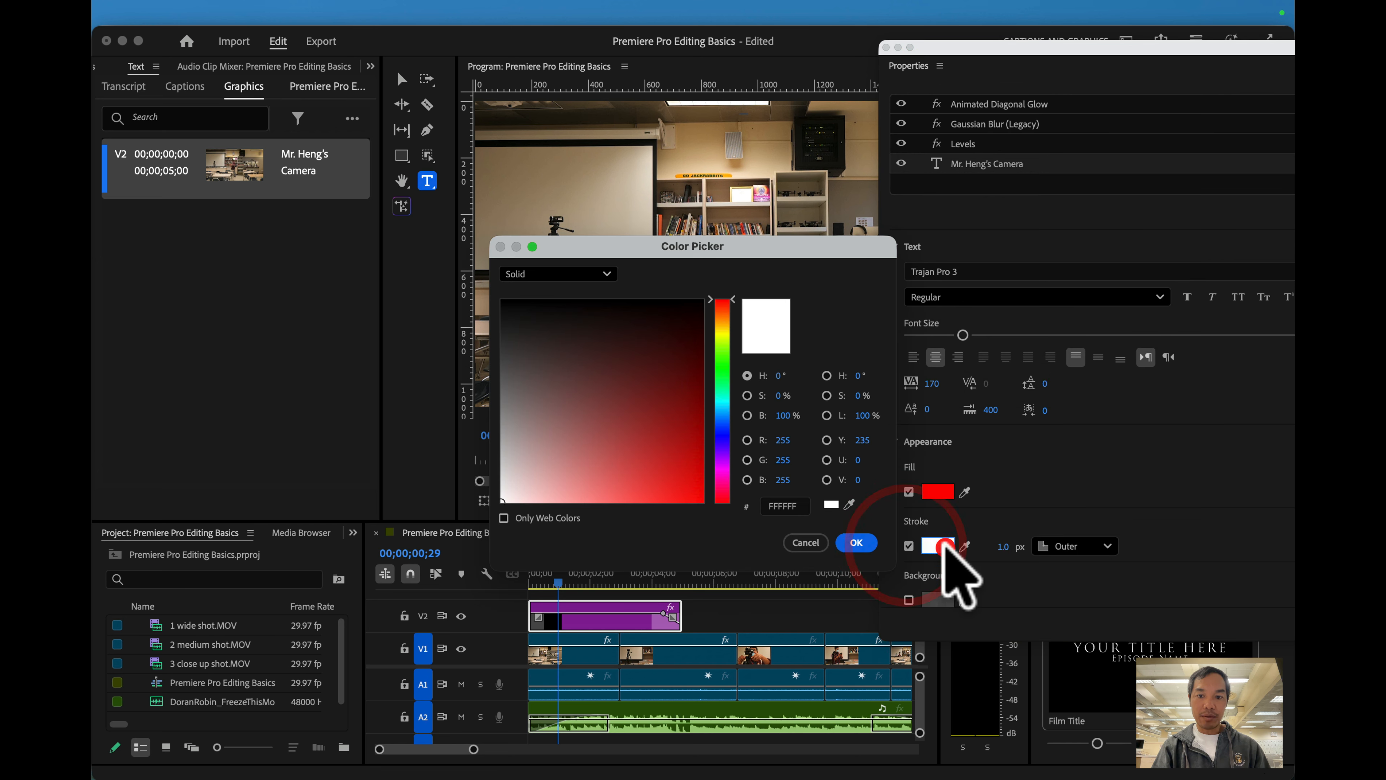
drag(622, 484, 499, 504)
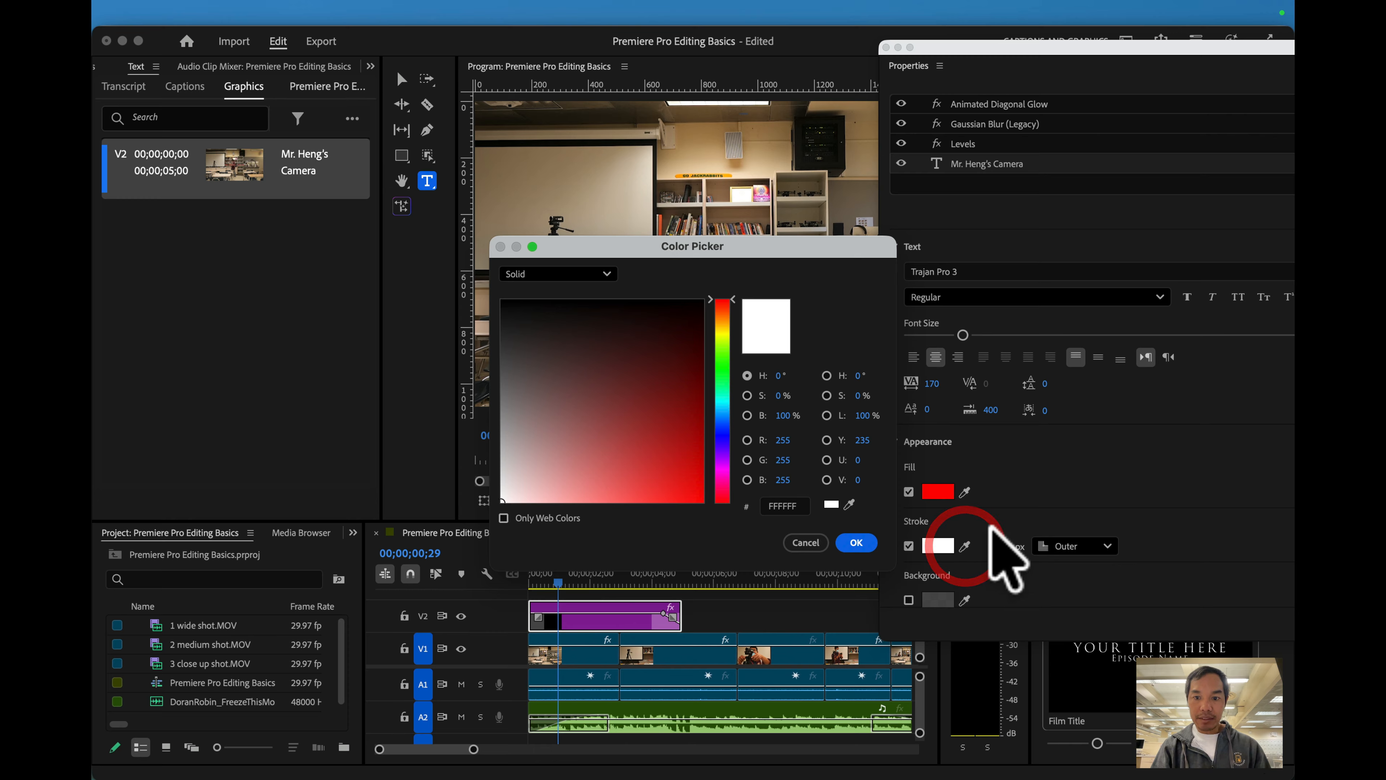
click(856, 542)
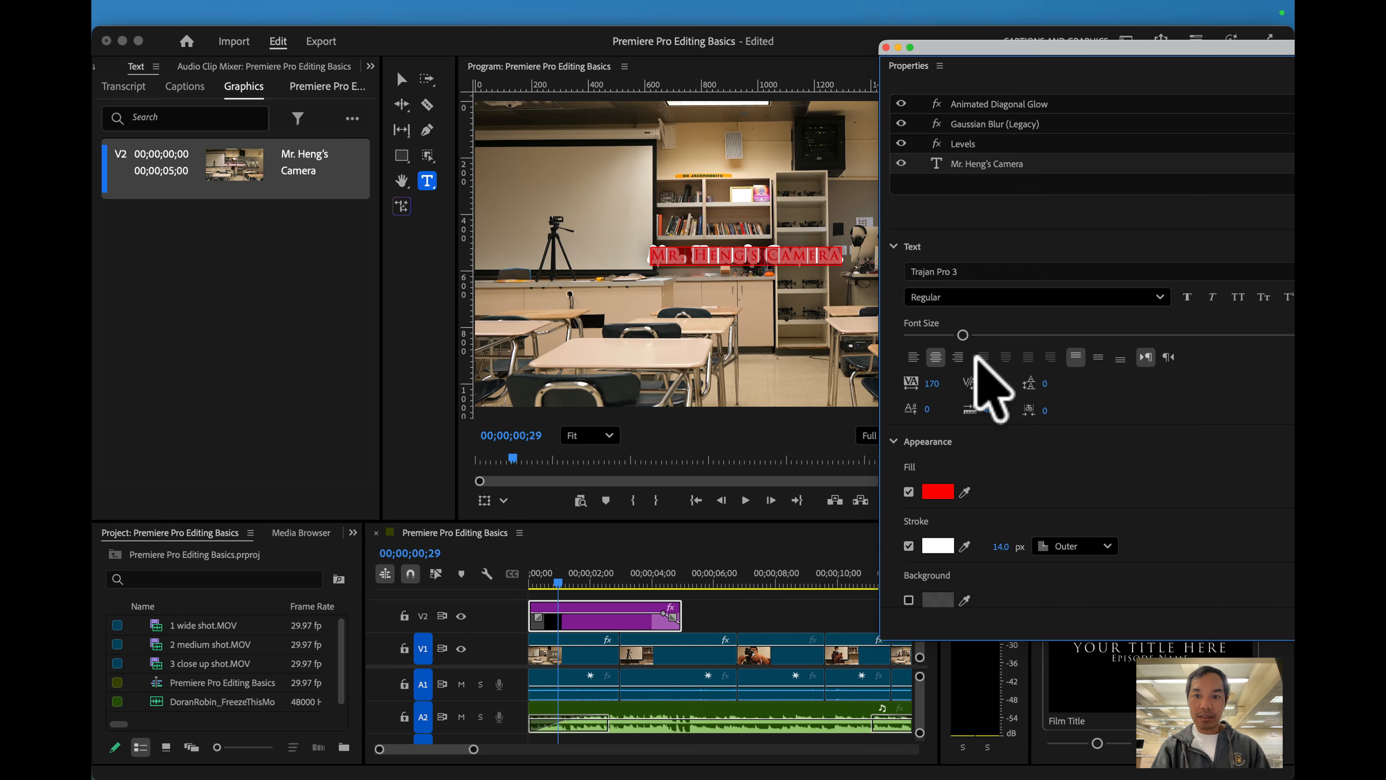
Step: Enlarge the opening title's text to roughly twice its size and change its font to Trattatello
drag(962, 334, 1049, 334)
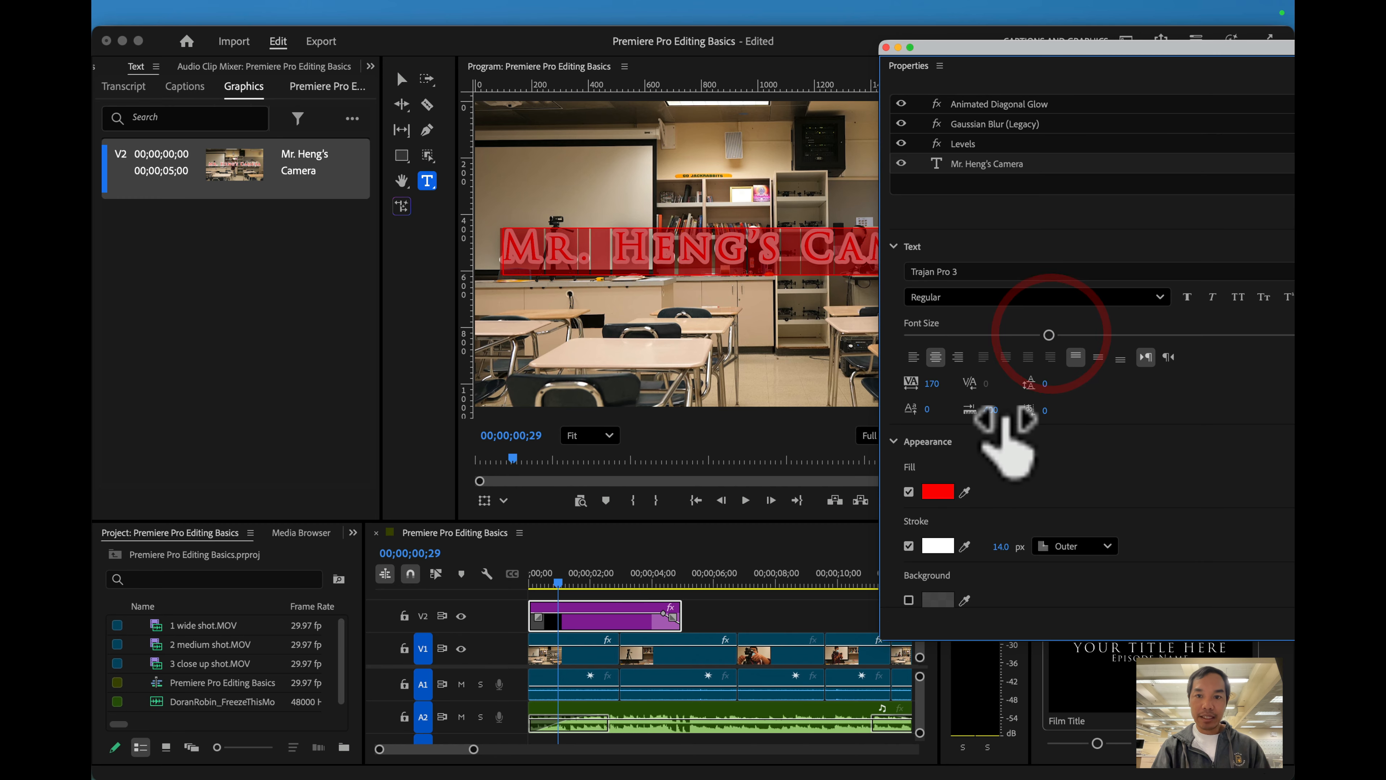
scroll(954, 568, down, 4)
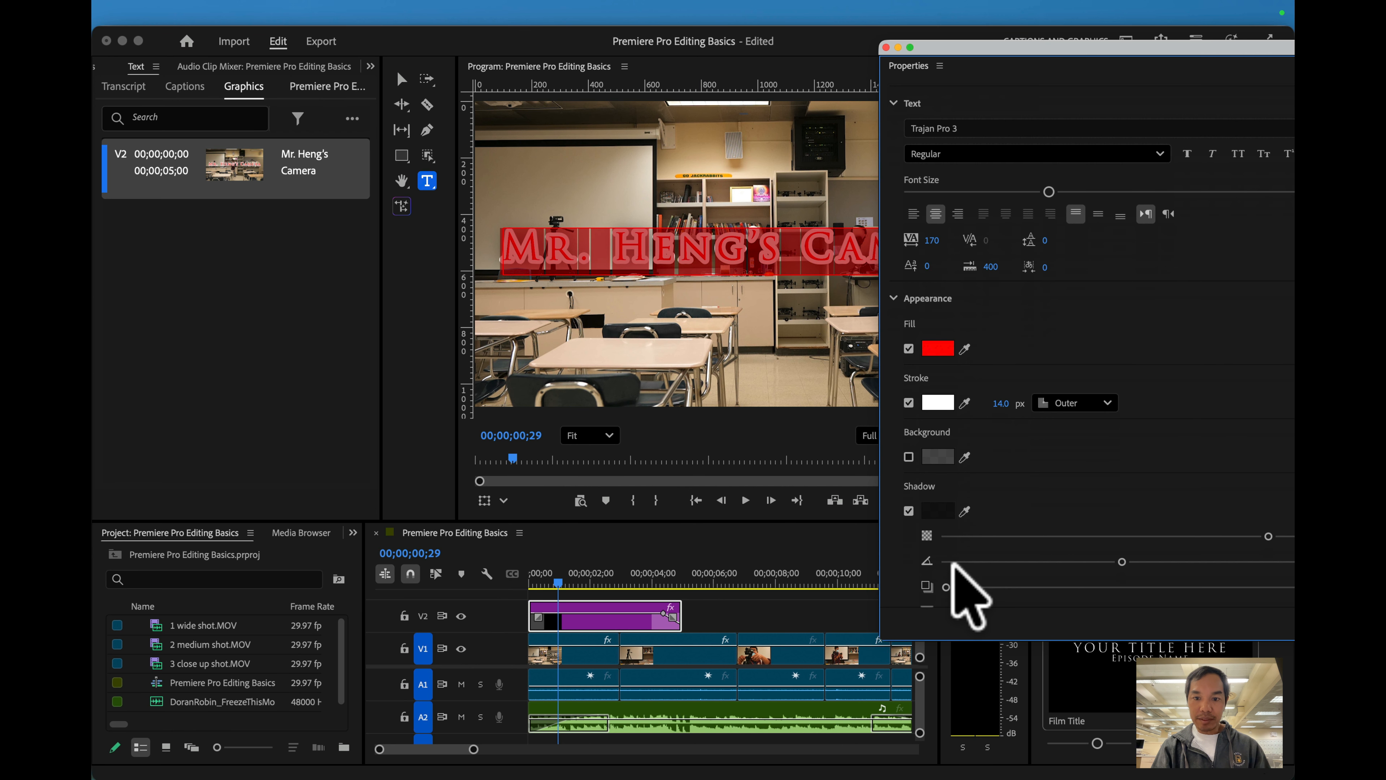
scroll(936, 473, down, 12)
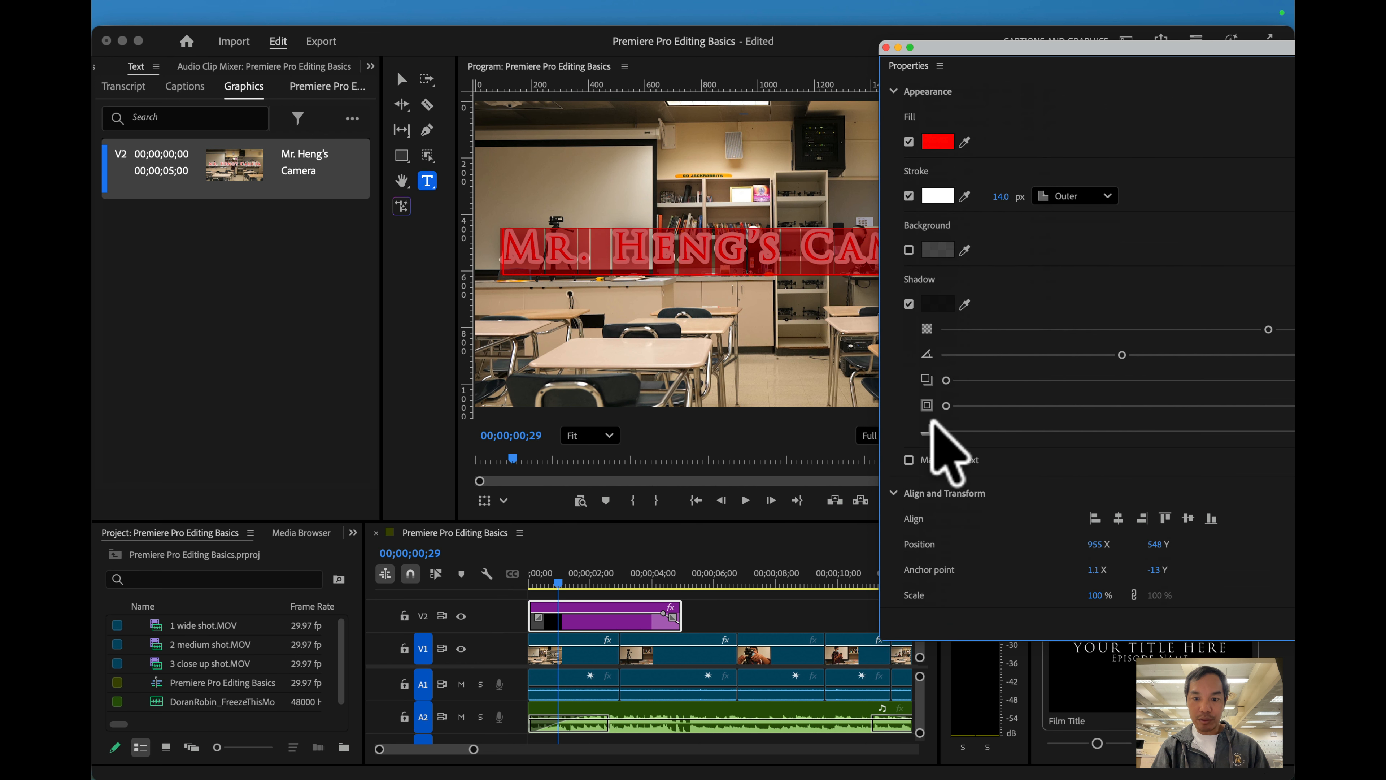
scroll(928, 415, up, 15)
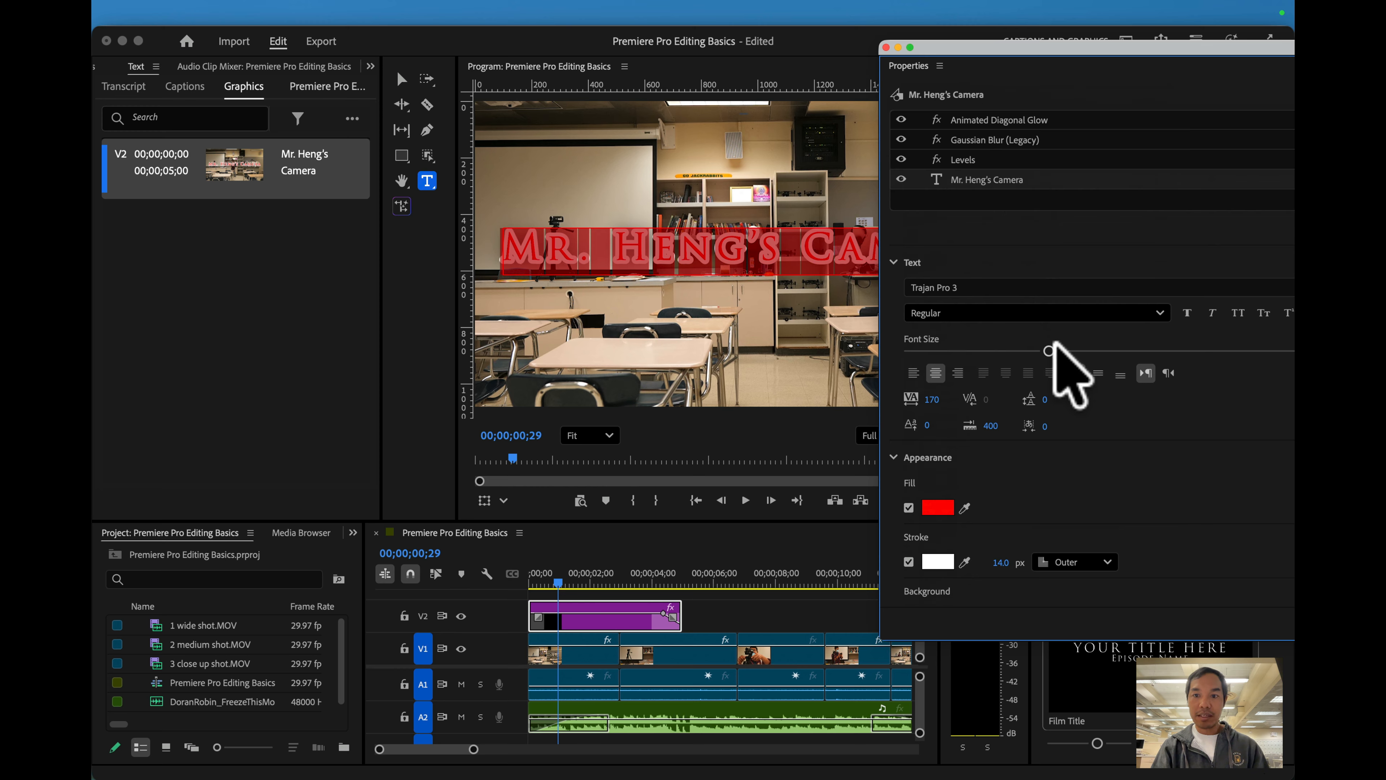
click(982, 288)
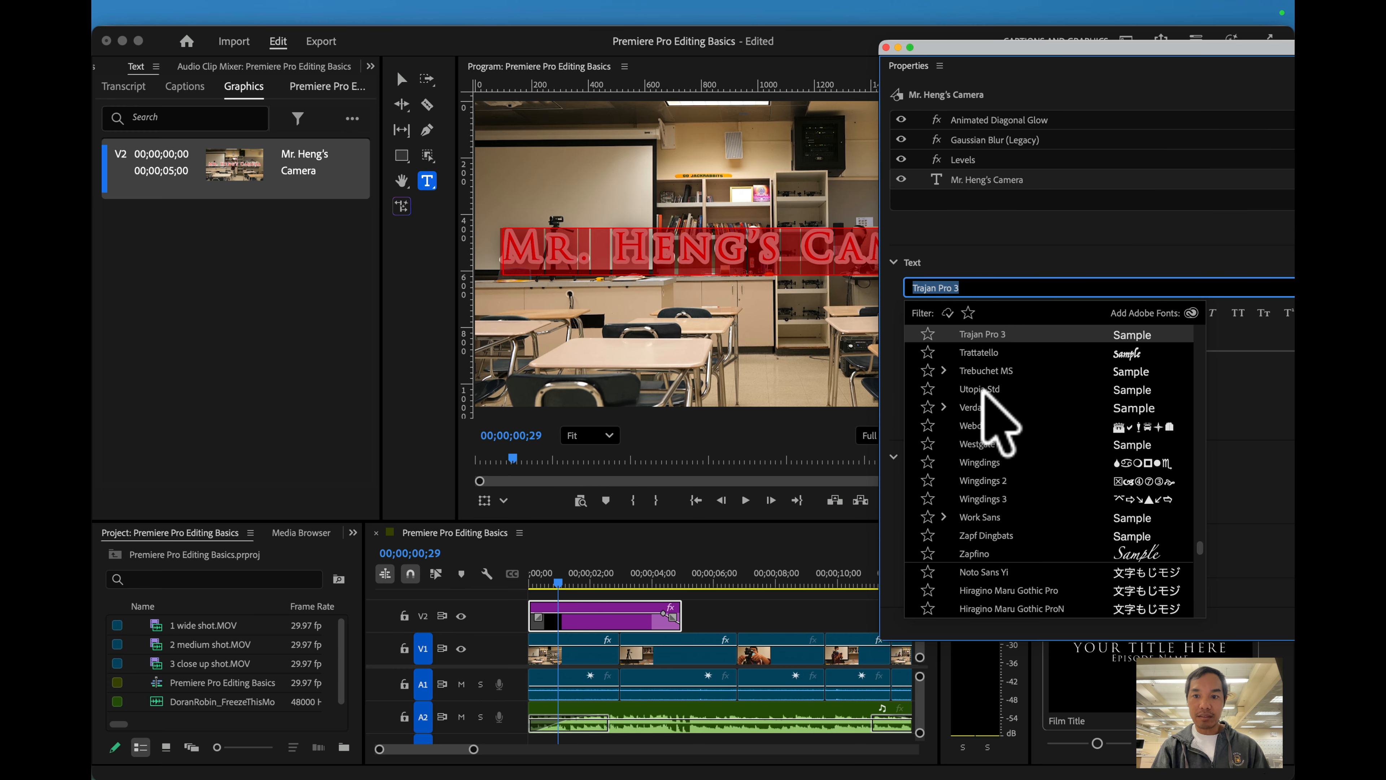
click(982, 352)
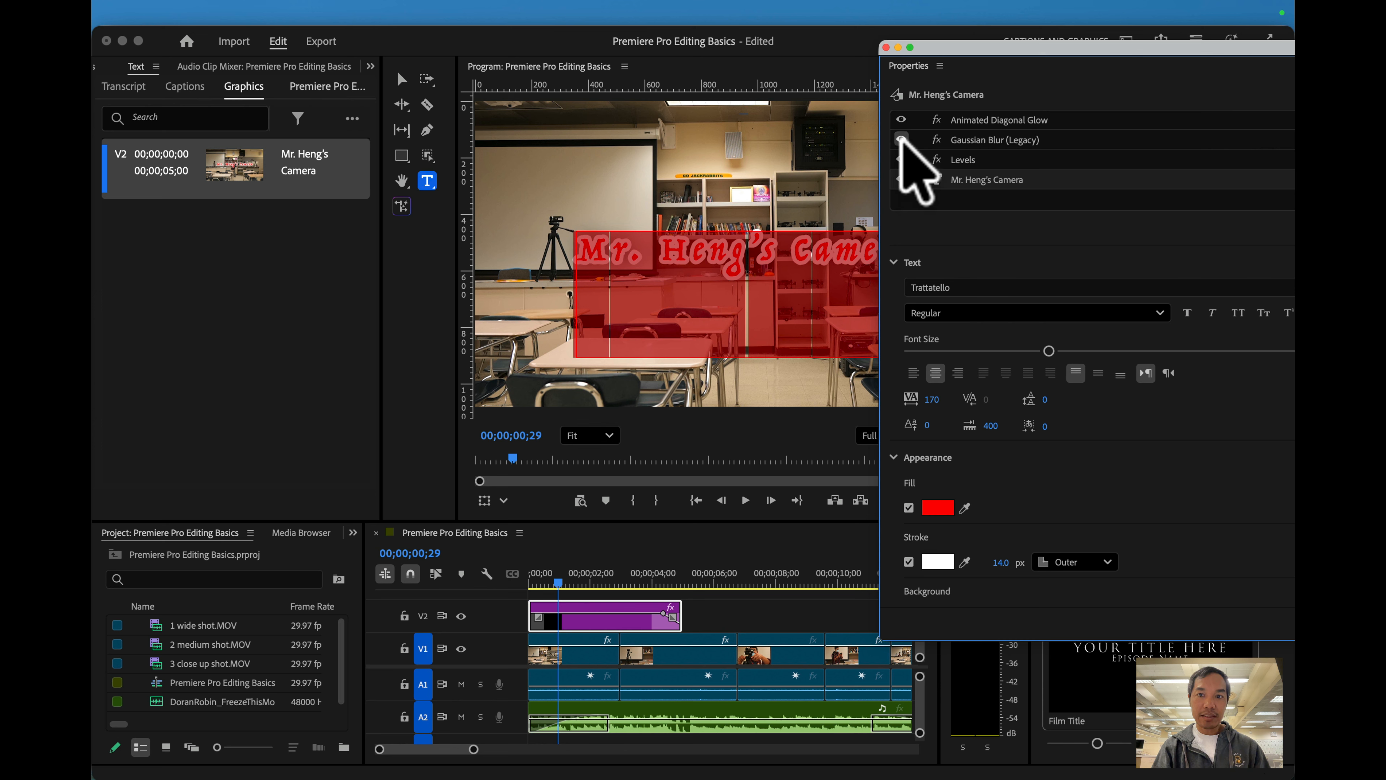
Step: Toggle the title's text layer off and back on to check its visibility, and close the title's properties
click(900, 177)
click(900, 178)
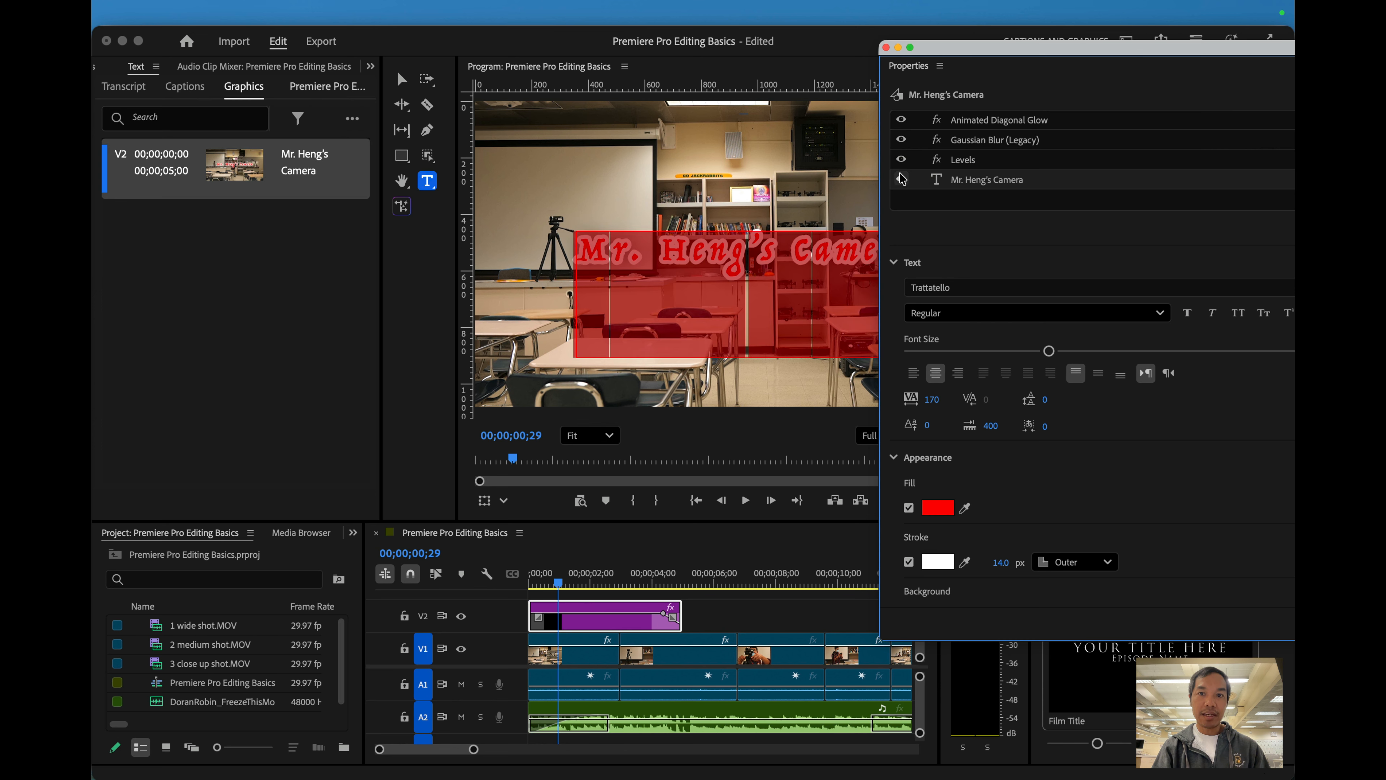
click(885, 47)
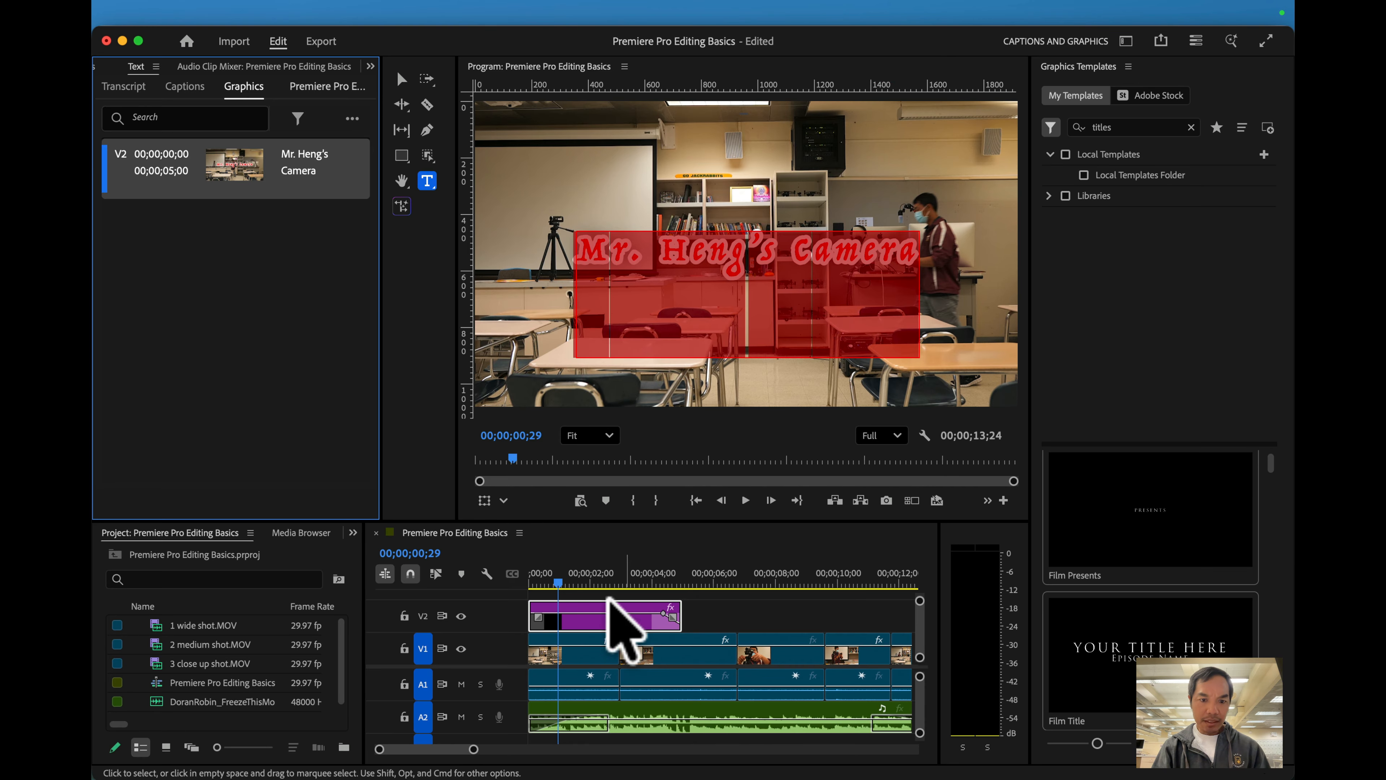
Step: Trim the opening title's end to match the first wide shot clip at 00;00;02;29, and preview it from the beginning
drag(670, 616, 490, 581)
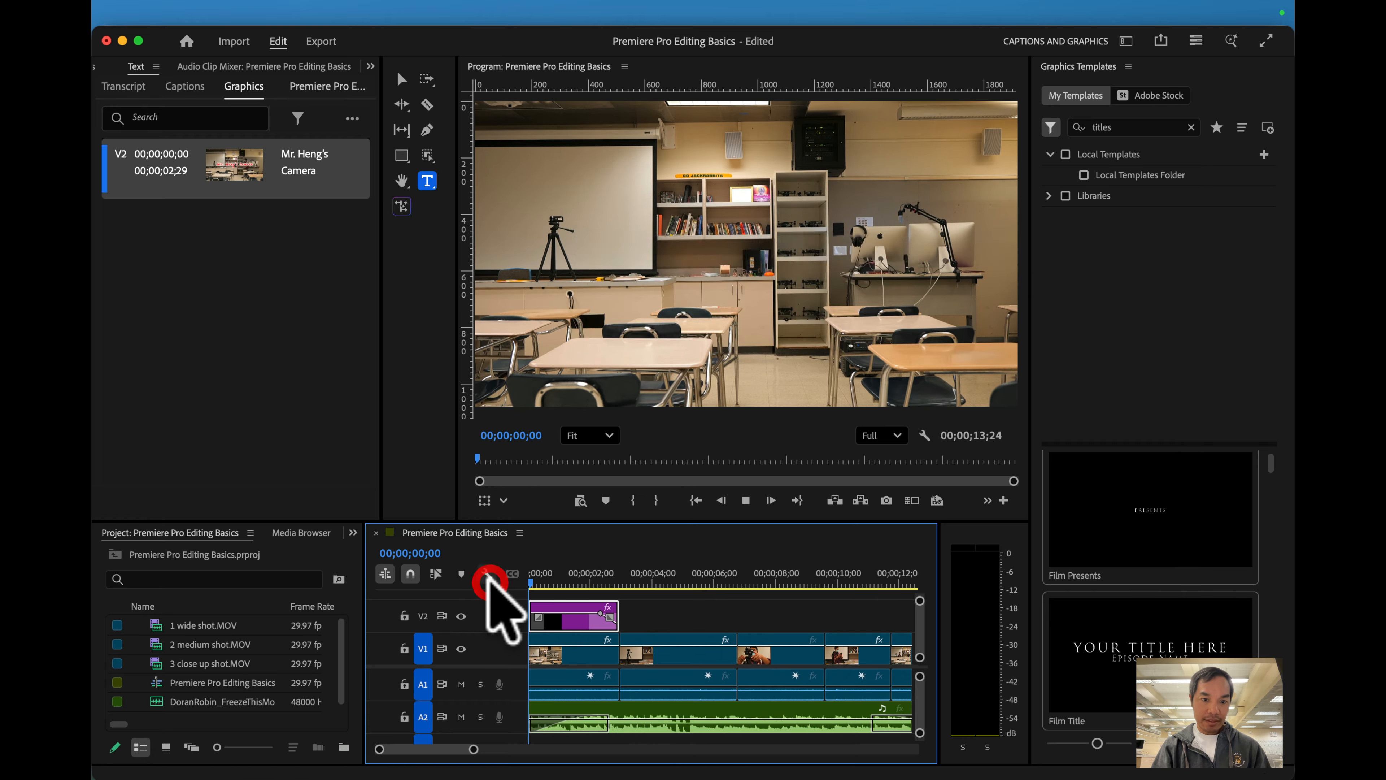
key(space)
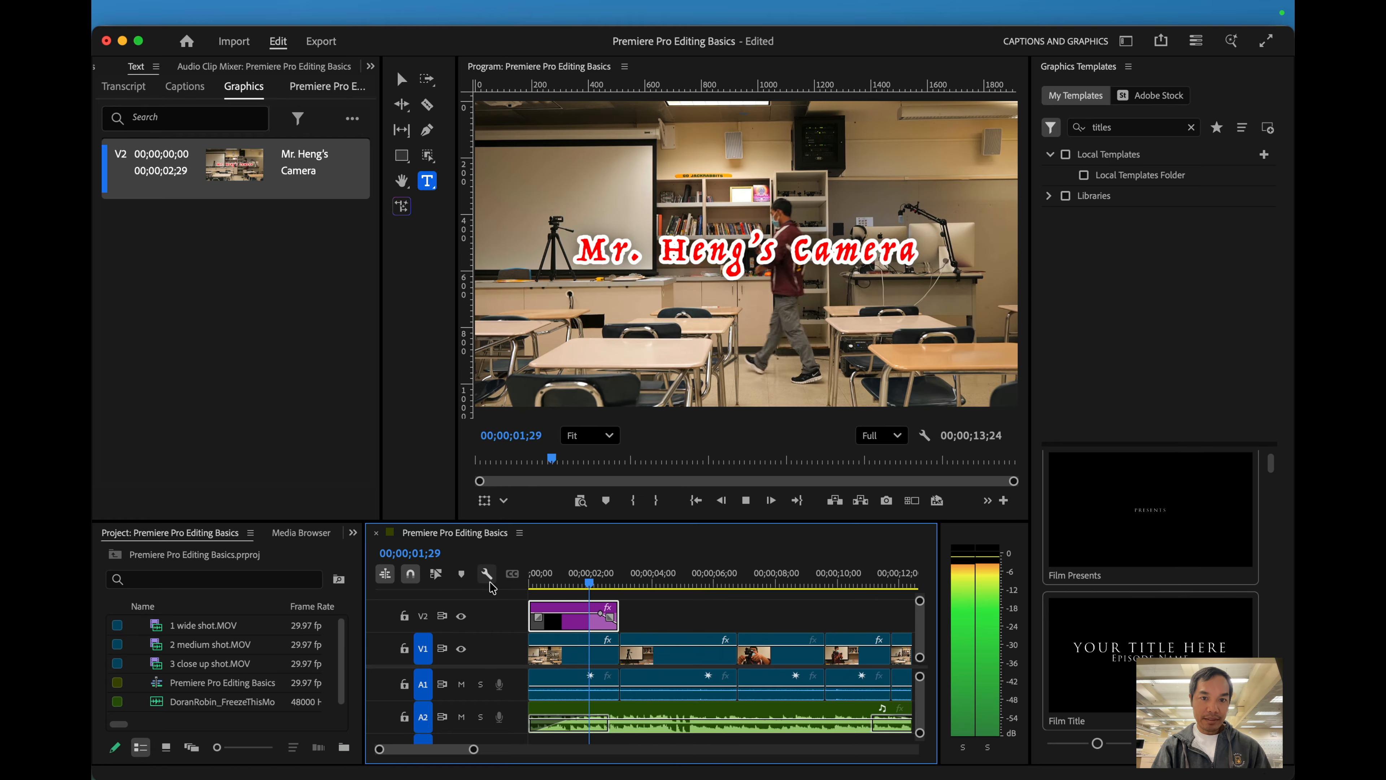
key(space)
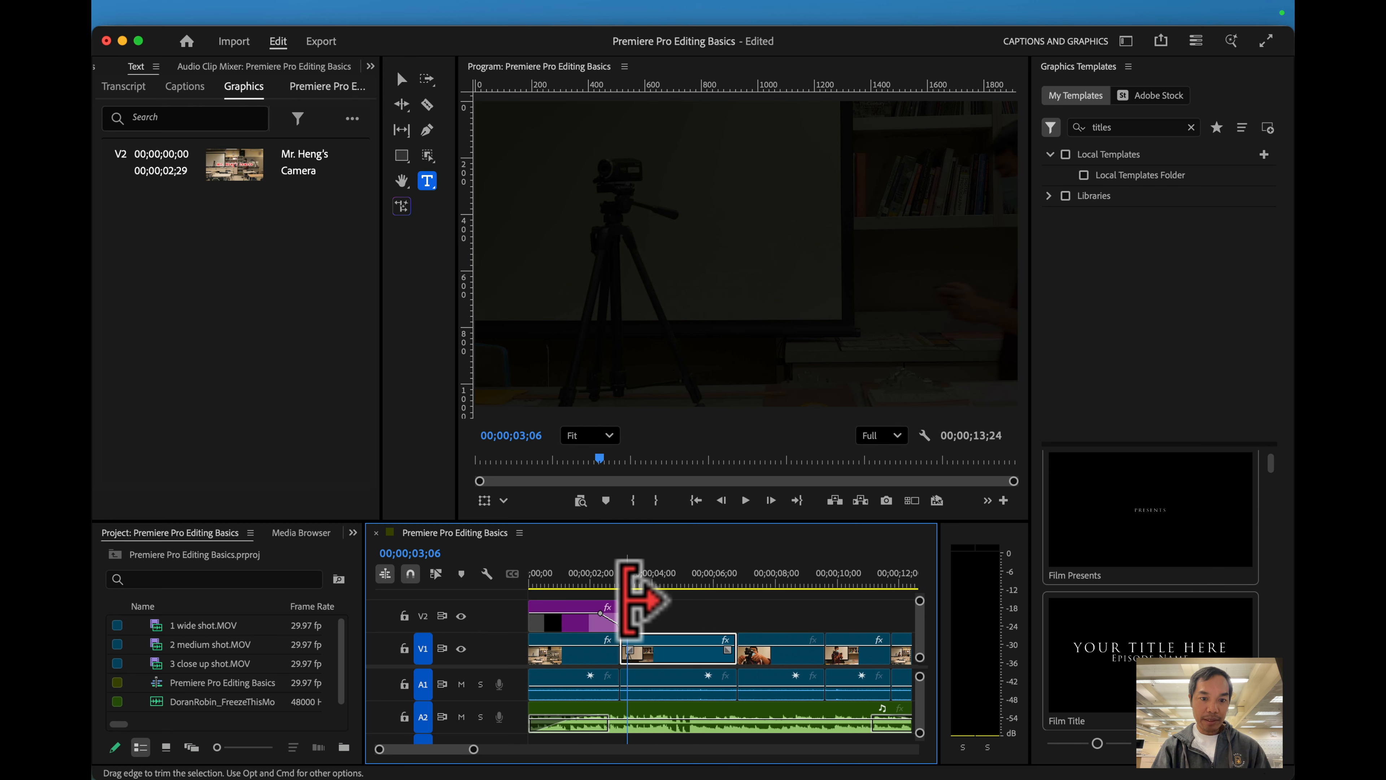
Step: Extend the opening title's end to 00;00;04;20 over the second clip, and preview it from the beginning
drag(619, 607, 672, 604)
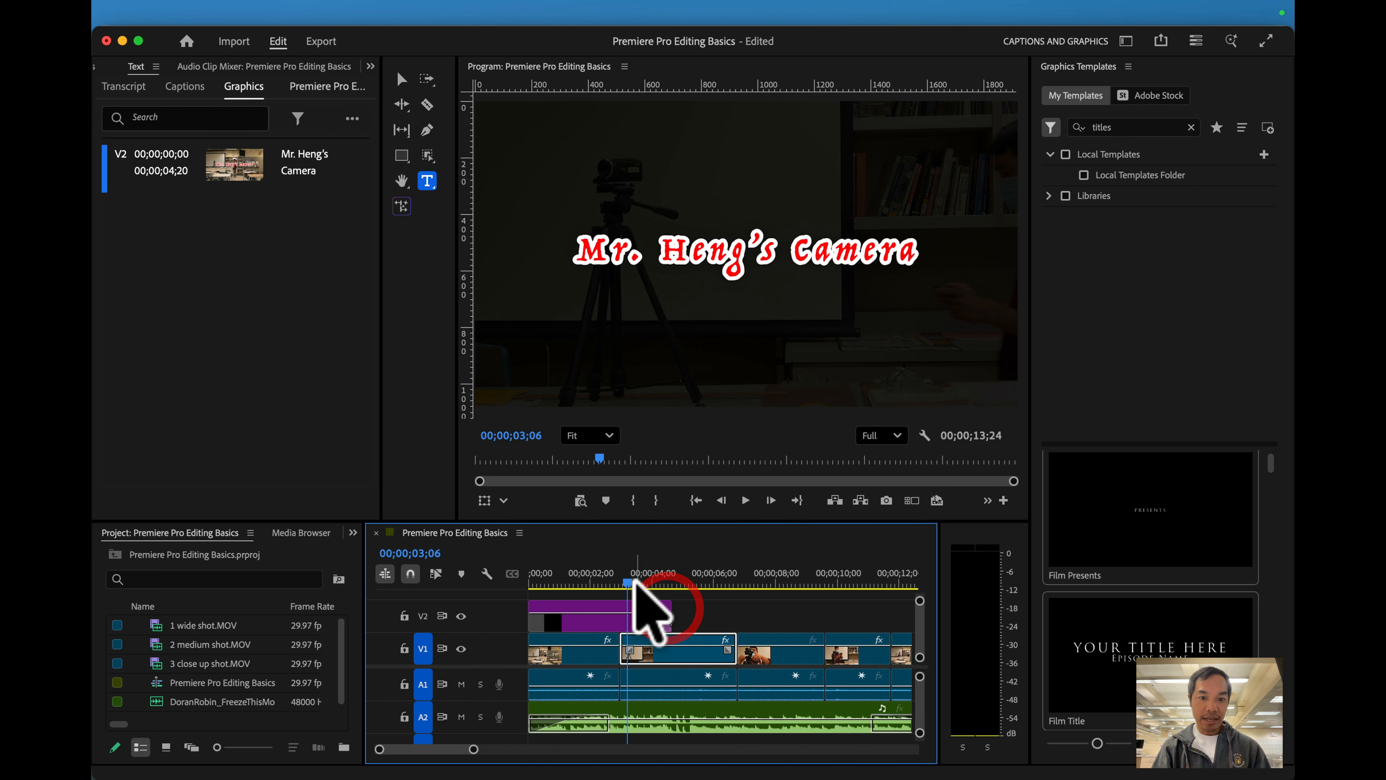
key(Home)
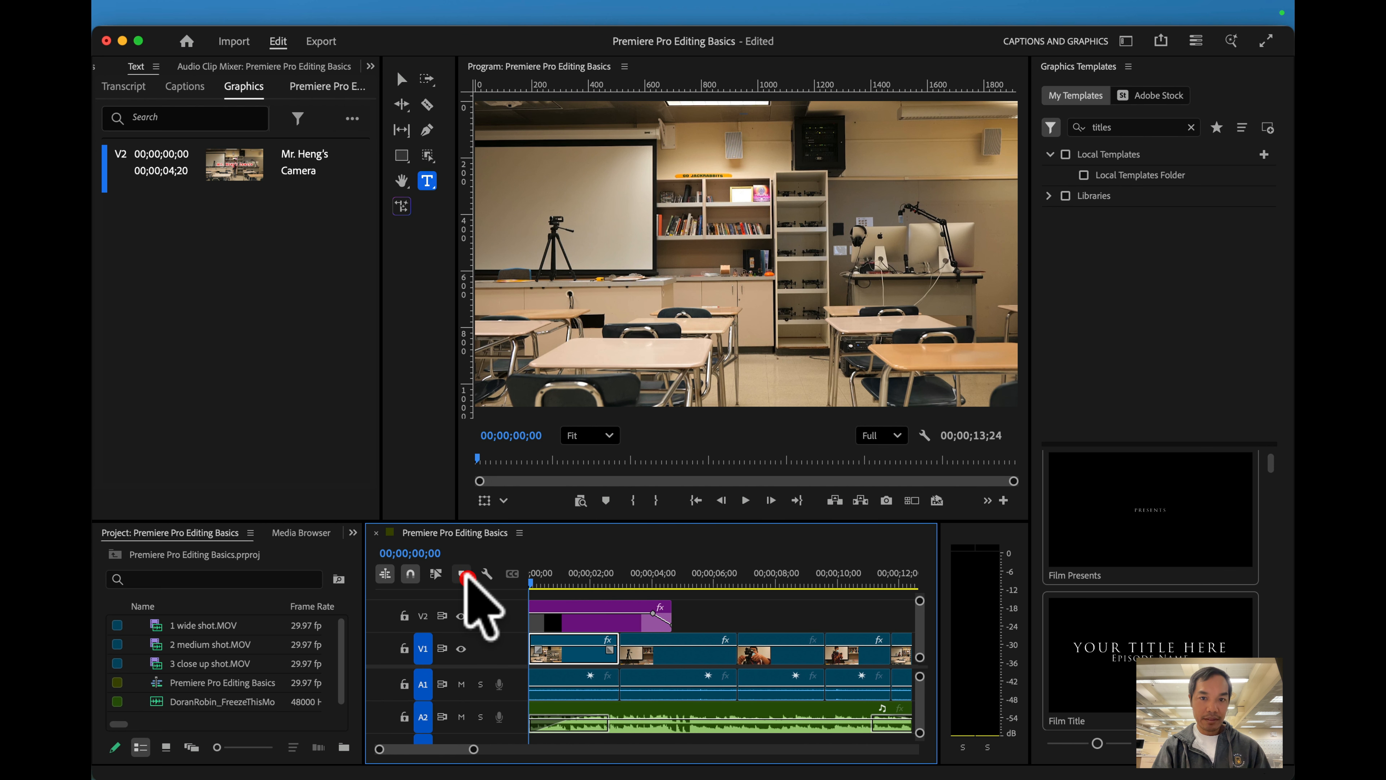
key(space)
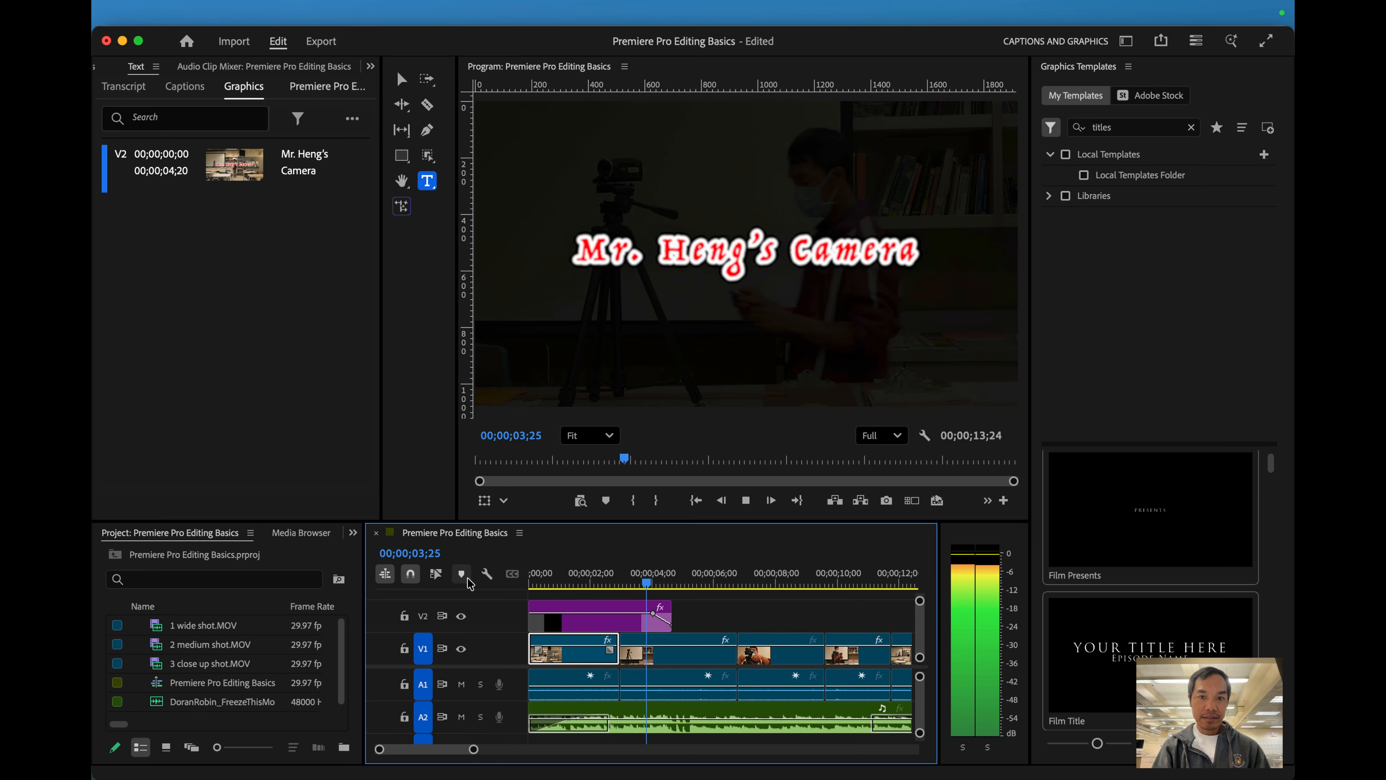
key(space)
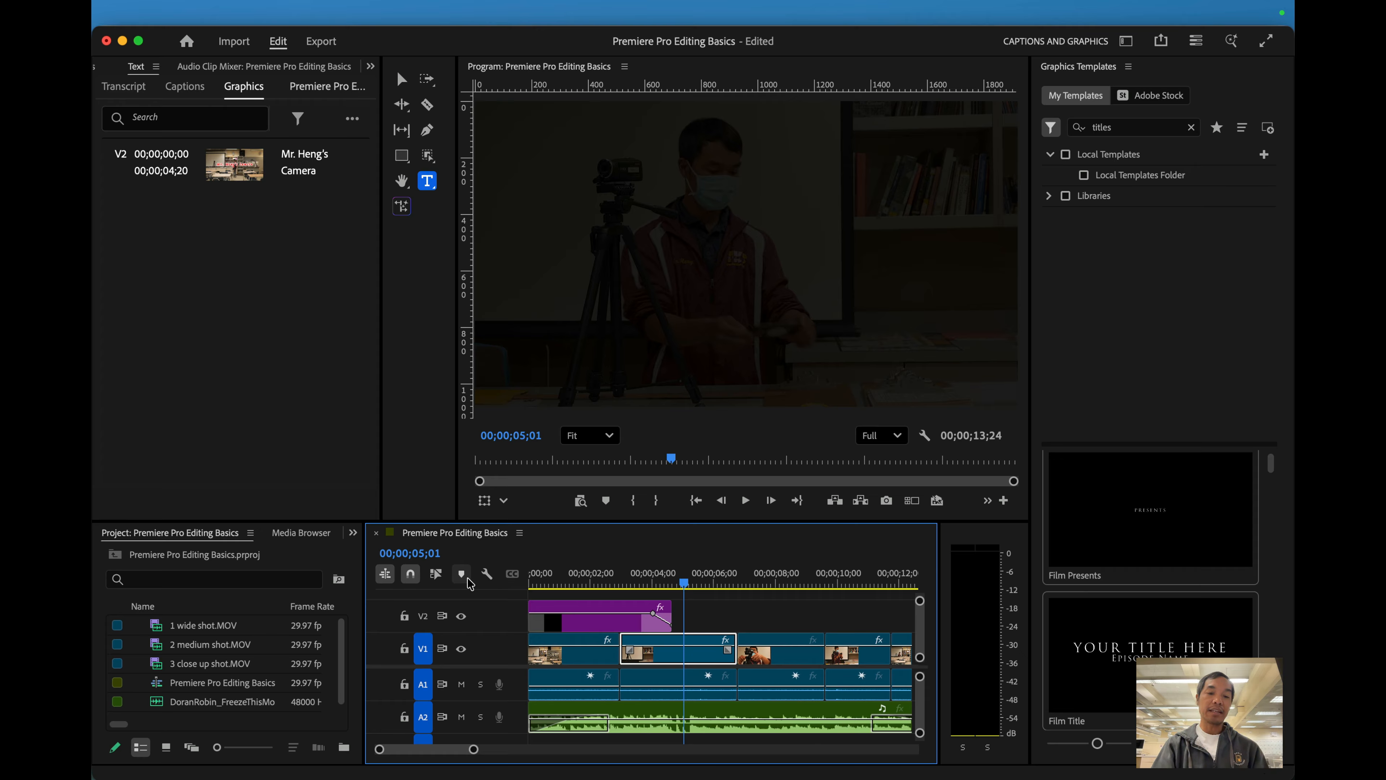
Step: Place the Bold Title template on track V2 at 00;00;11;23 over the last wide shot clip, and preview from about 00;00;11;08
scroll(729, 627, down, 5)
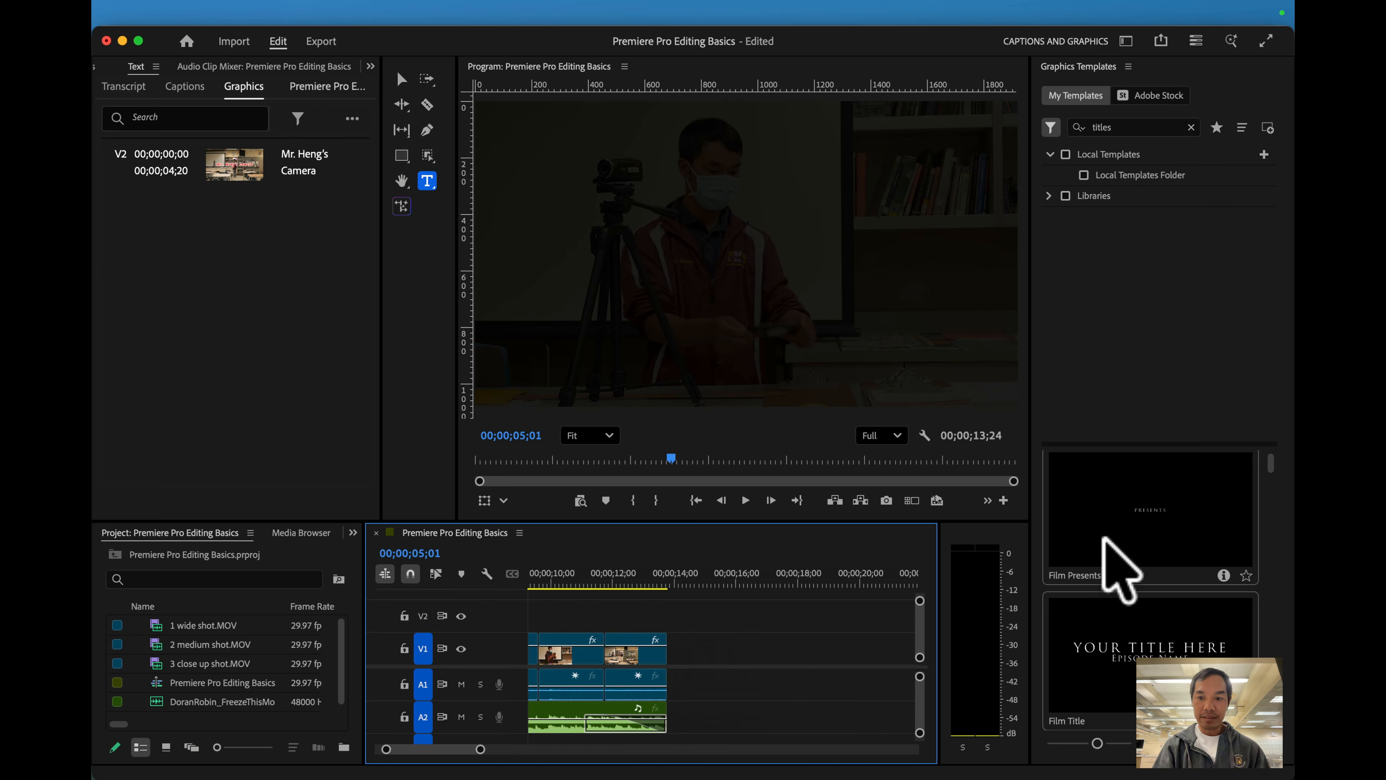
scroll(1105, 565, down, 3)
scroll(1108, 549, down, 4)
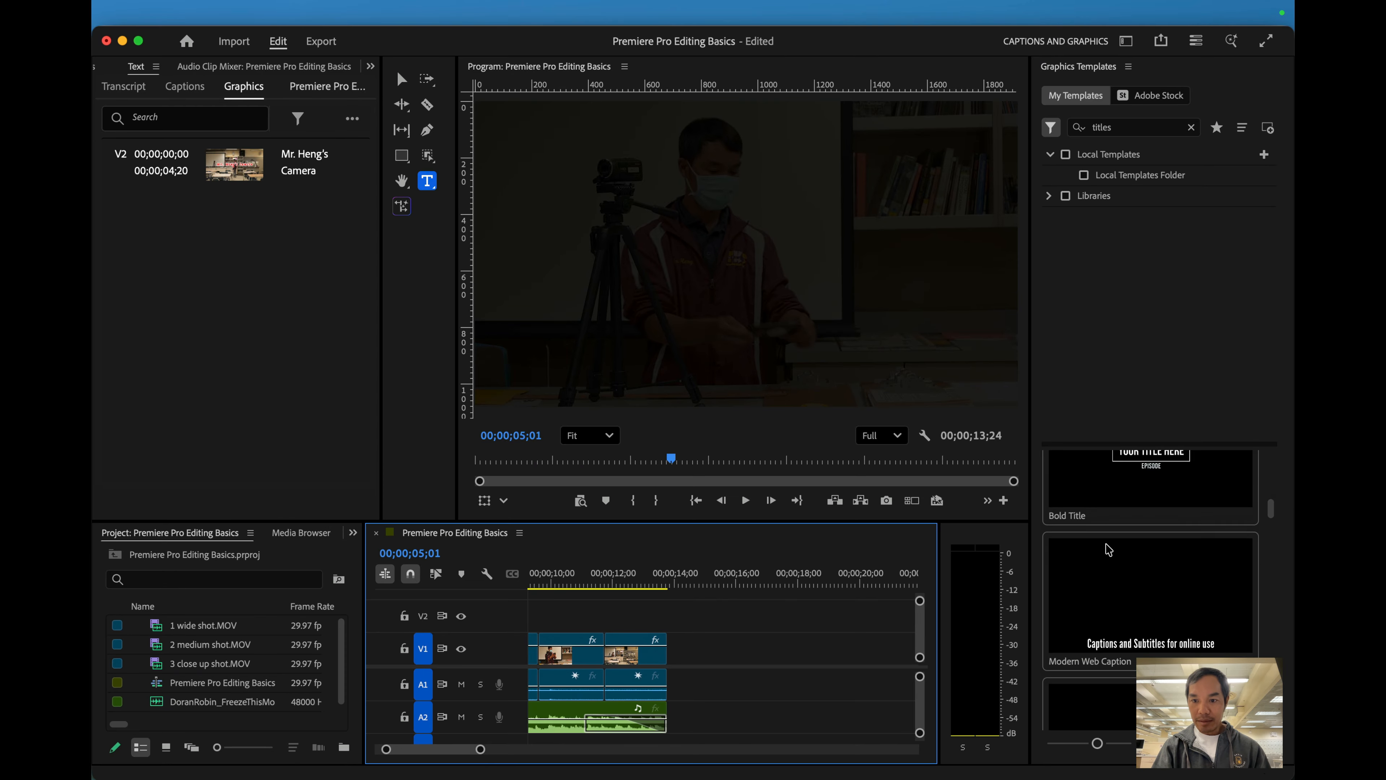
drag(1106, 567, 606, 603)
click(593, 574)
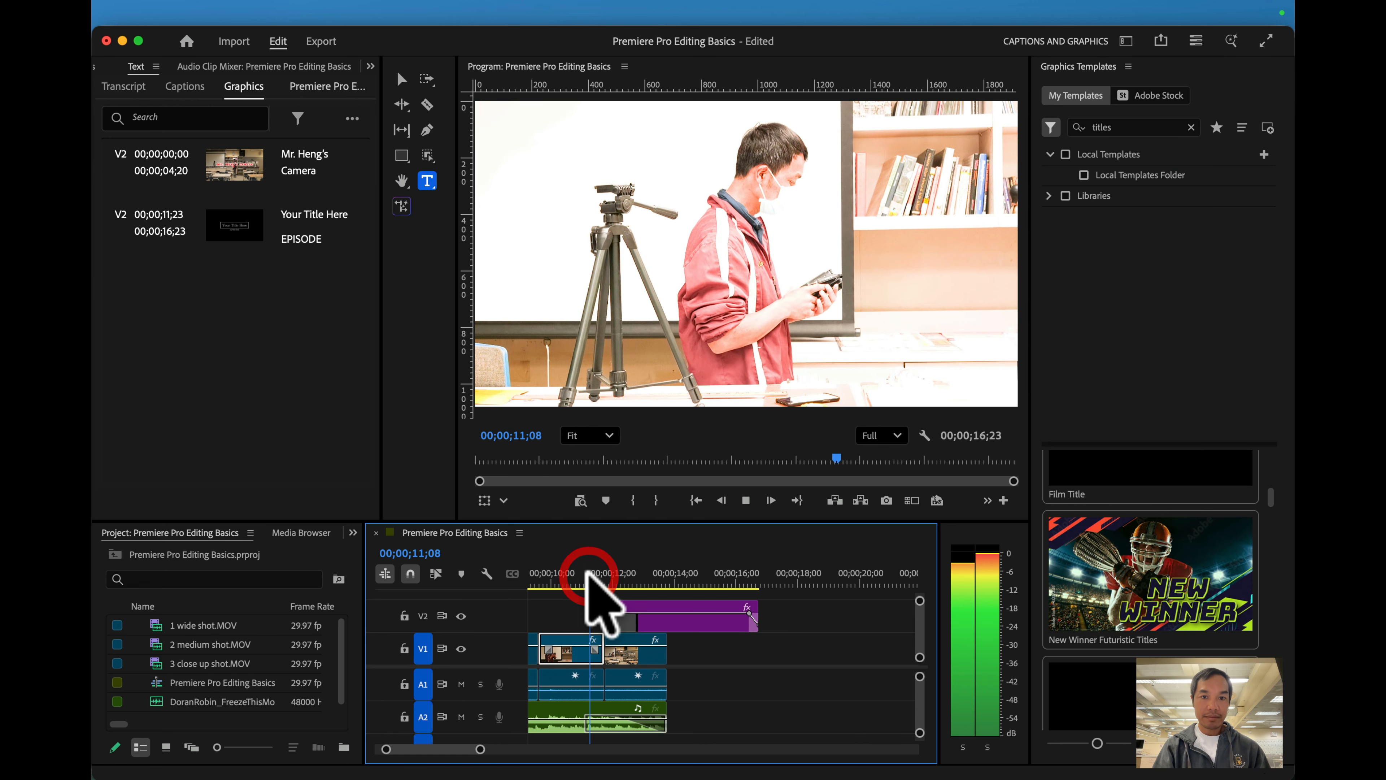
Step: Preview the ending title to about 00;00;13;05, open its properties, and hide its Shape and EPISODE layers
key(space)
key(space)
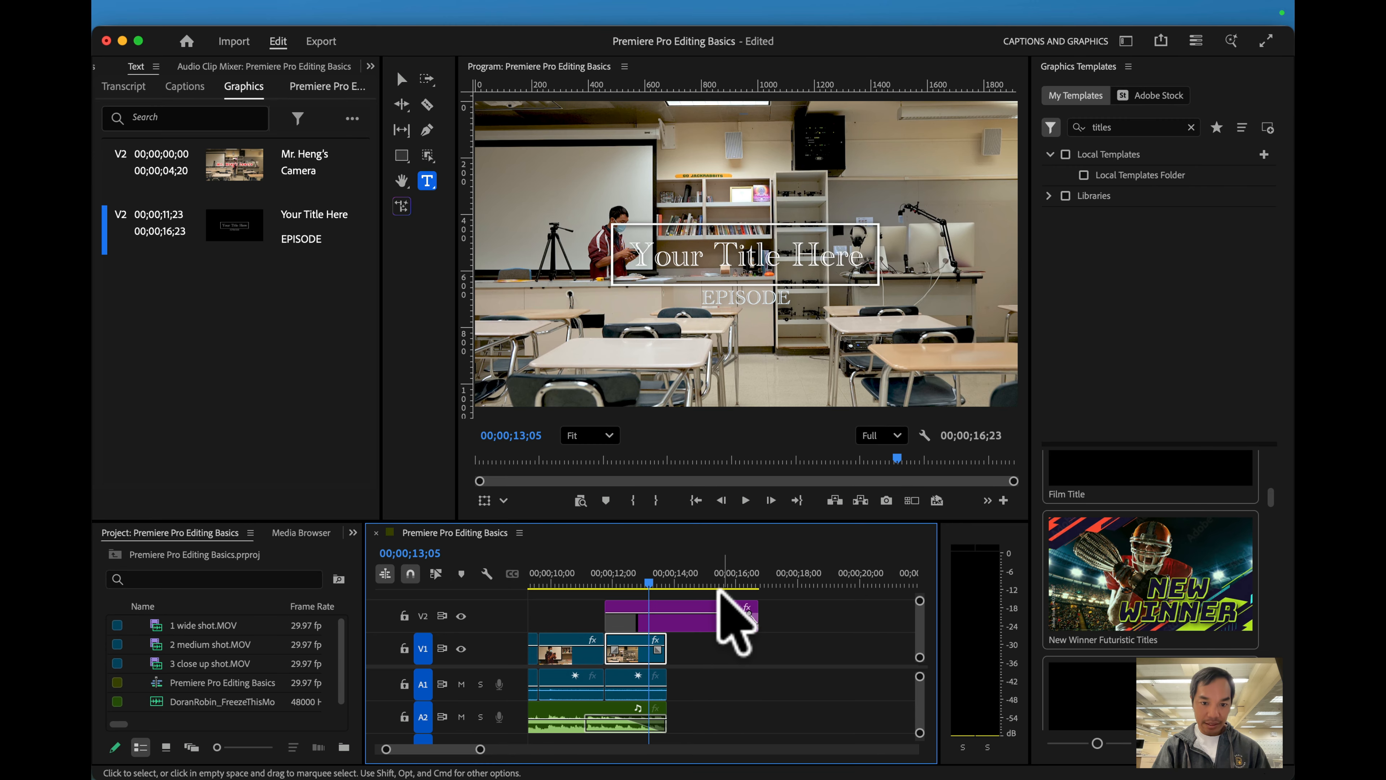
click(692, 602)
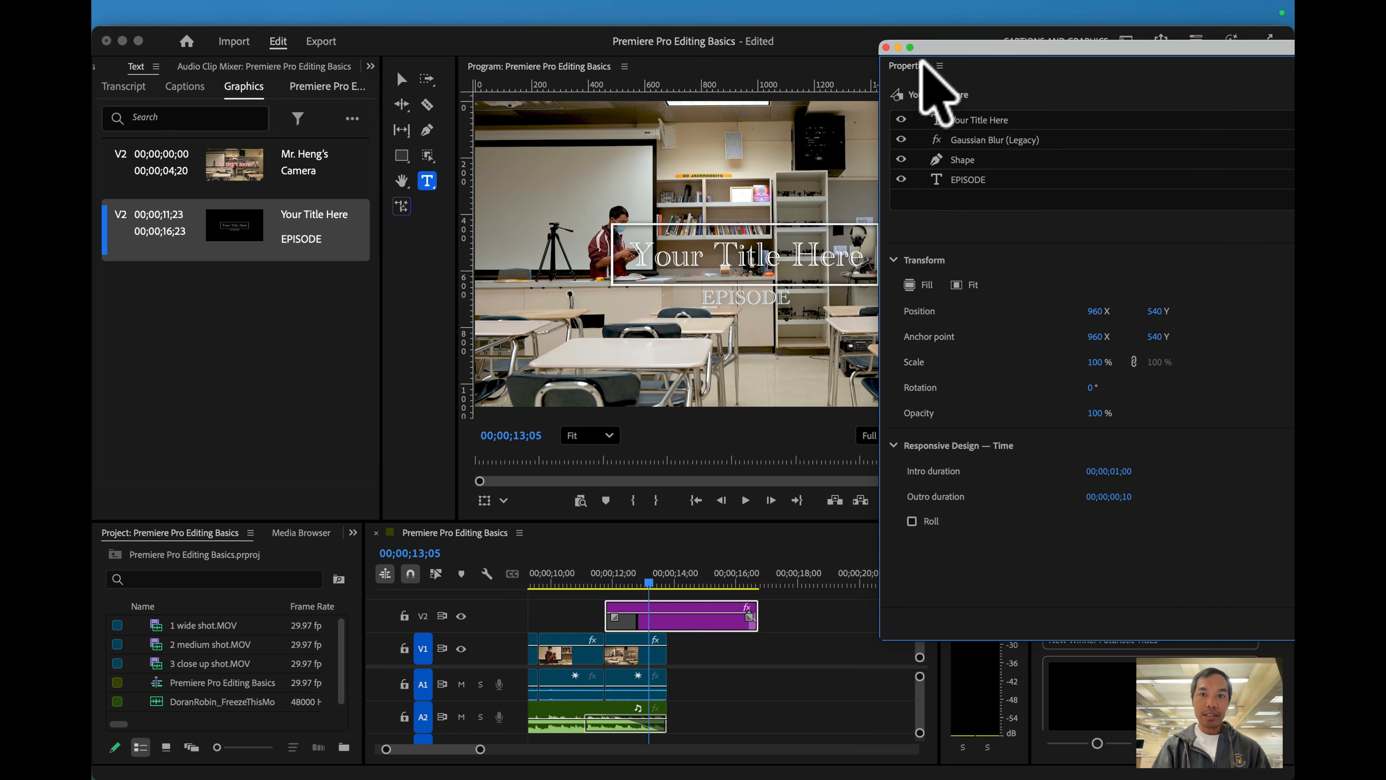
drag(955, 50, 920, 111)
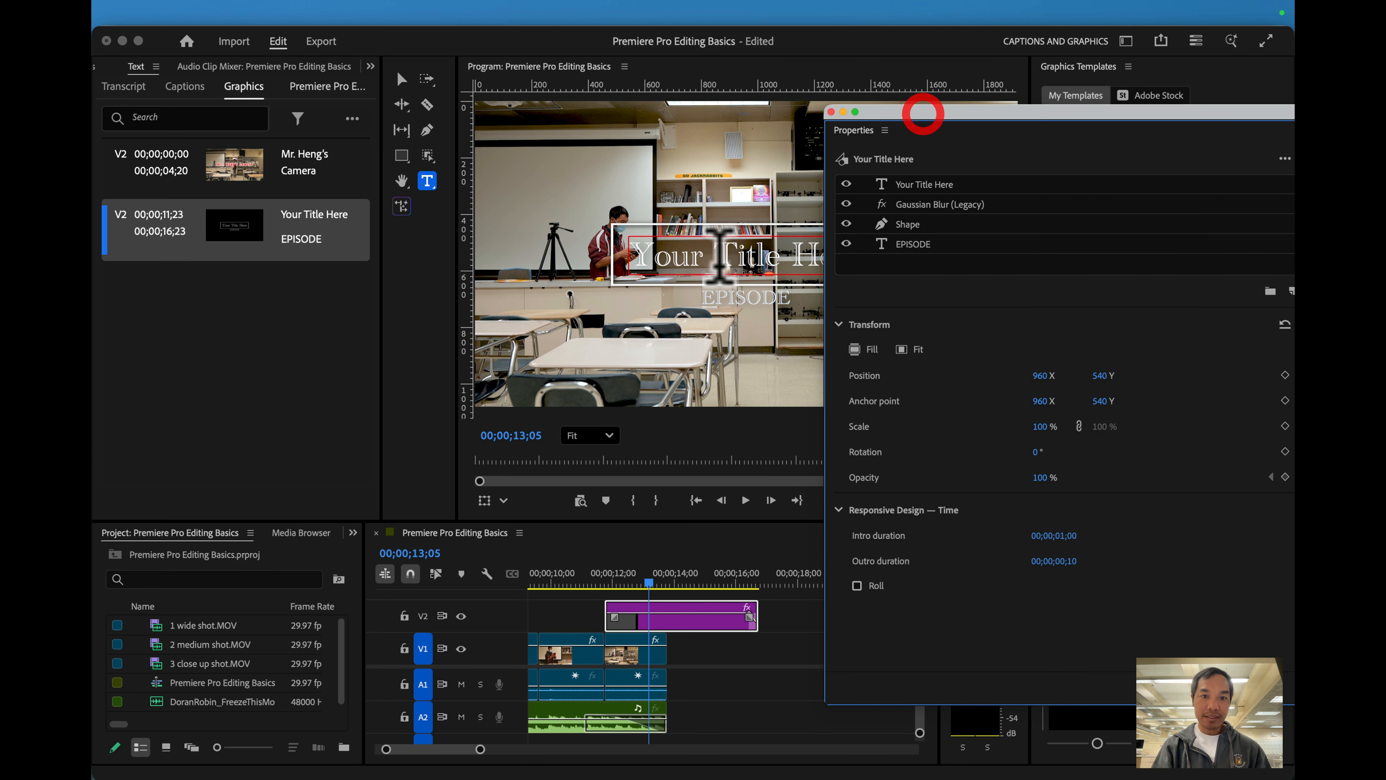
click(847, 224)
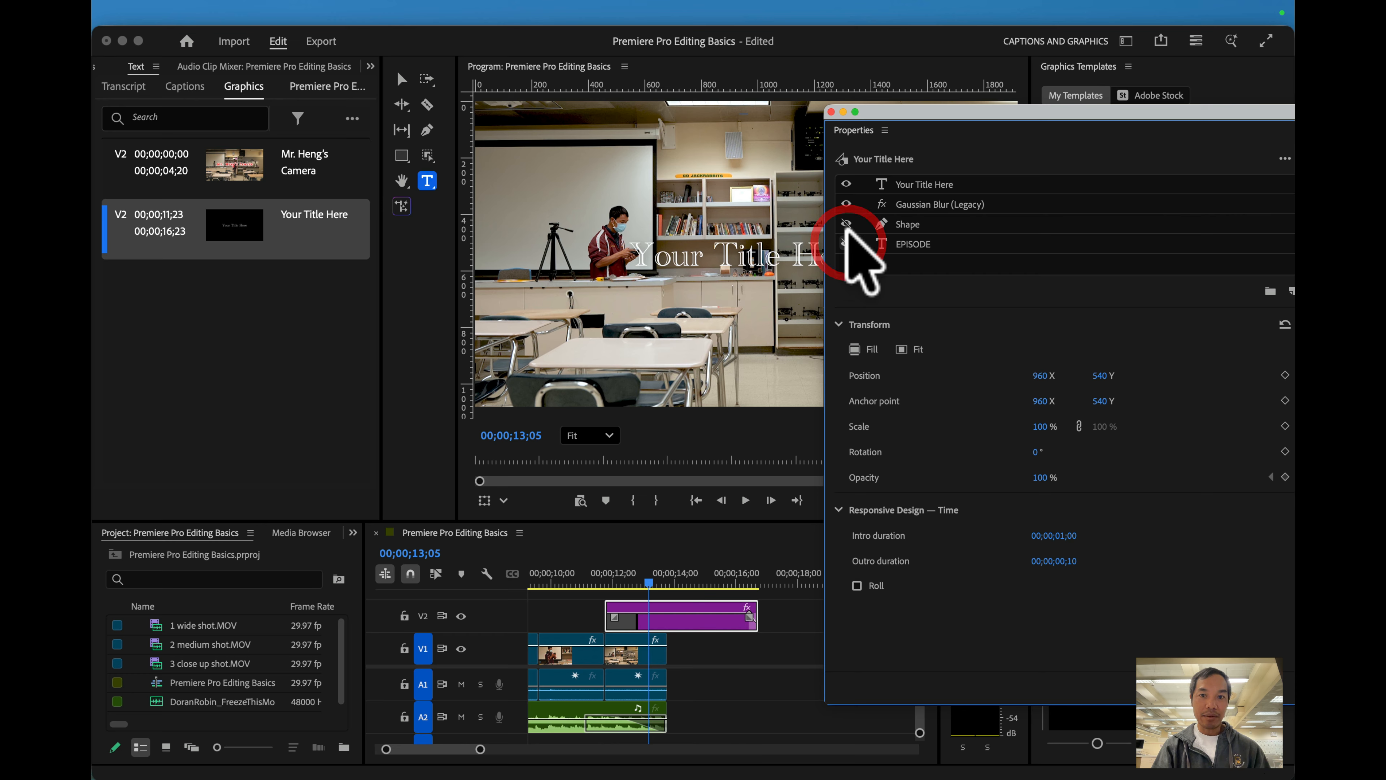
click(847, 244)
Step: Replace the ending title's "Your Title Here" text with "The End"
click(882, 185)
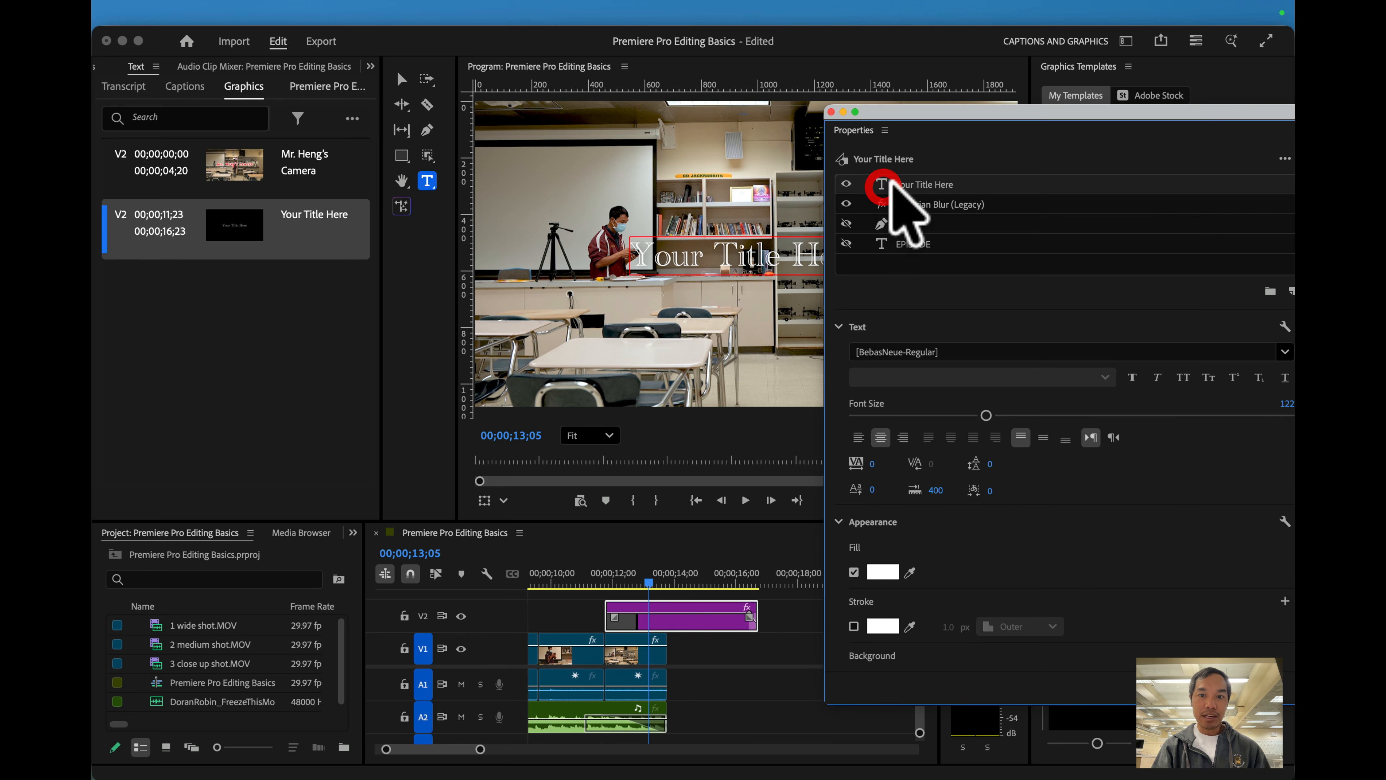
double_click(885, 185)
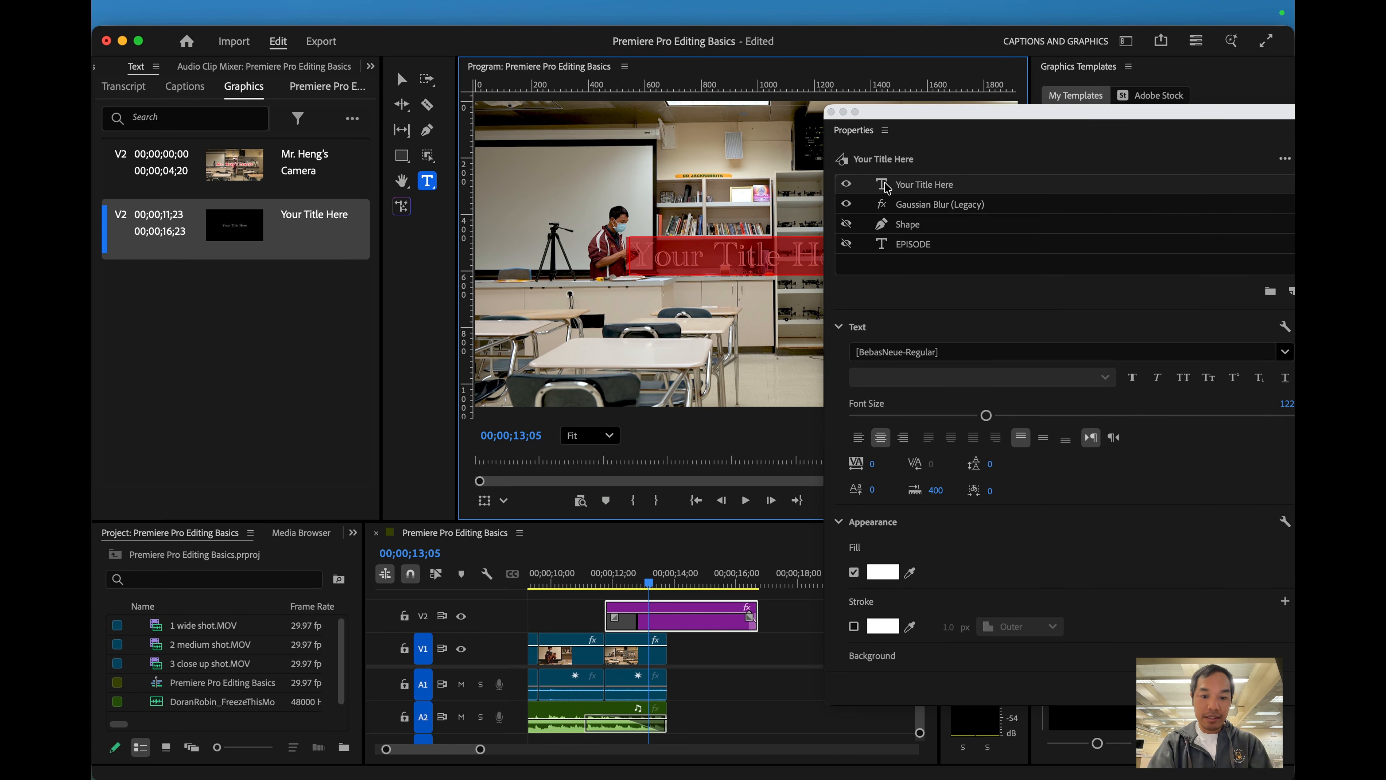
text(The End)
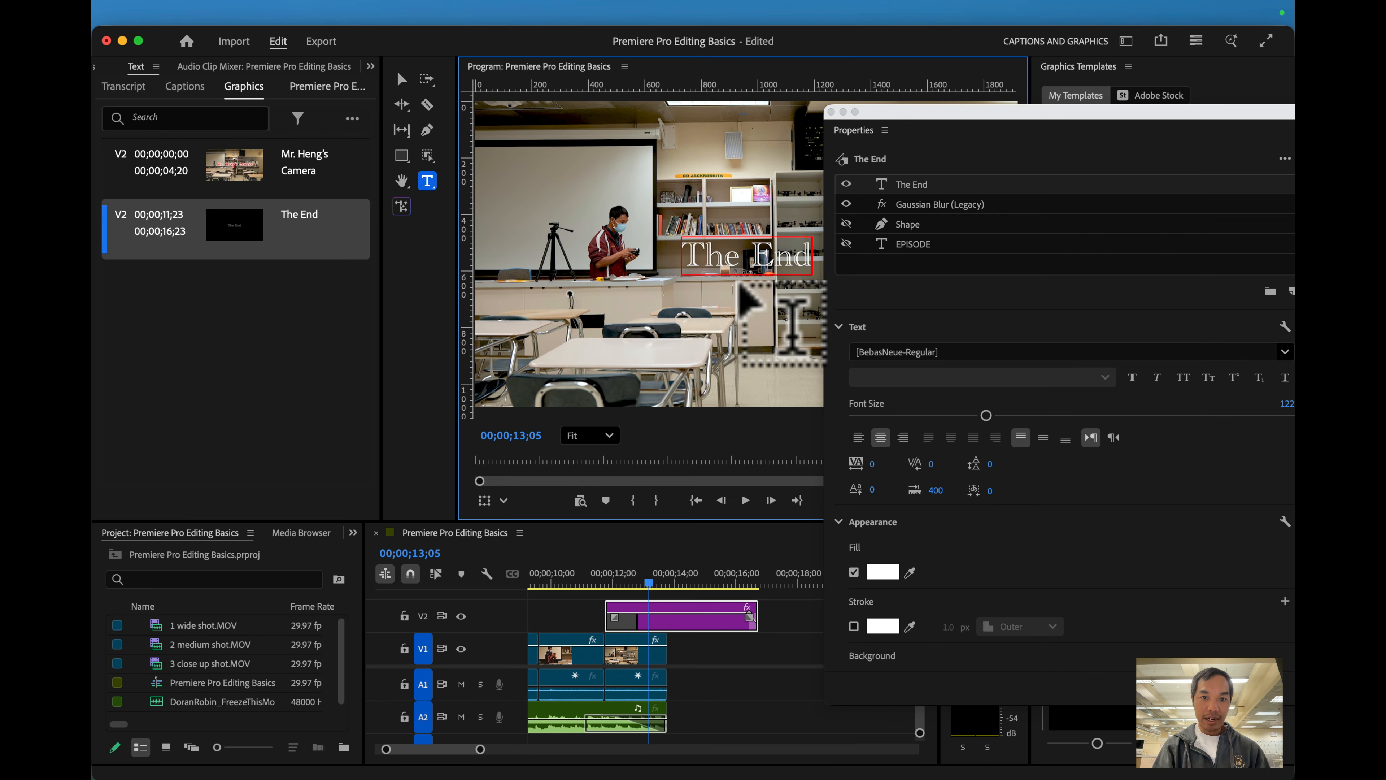
Step: Give "The End" a 10 px outer stroke in green 07FF00, and set its shadow angle to 199° and distance to 58
drag(679, 257, 814, 265)
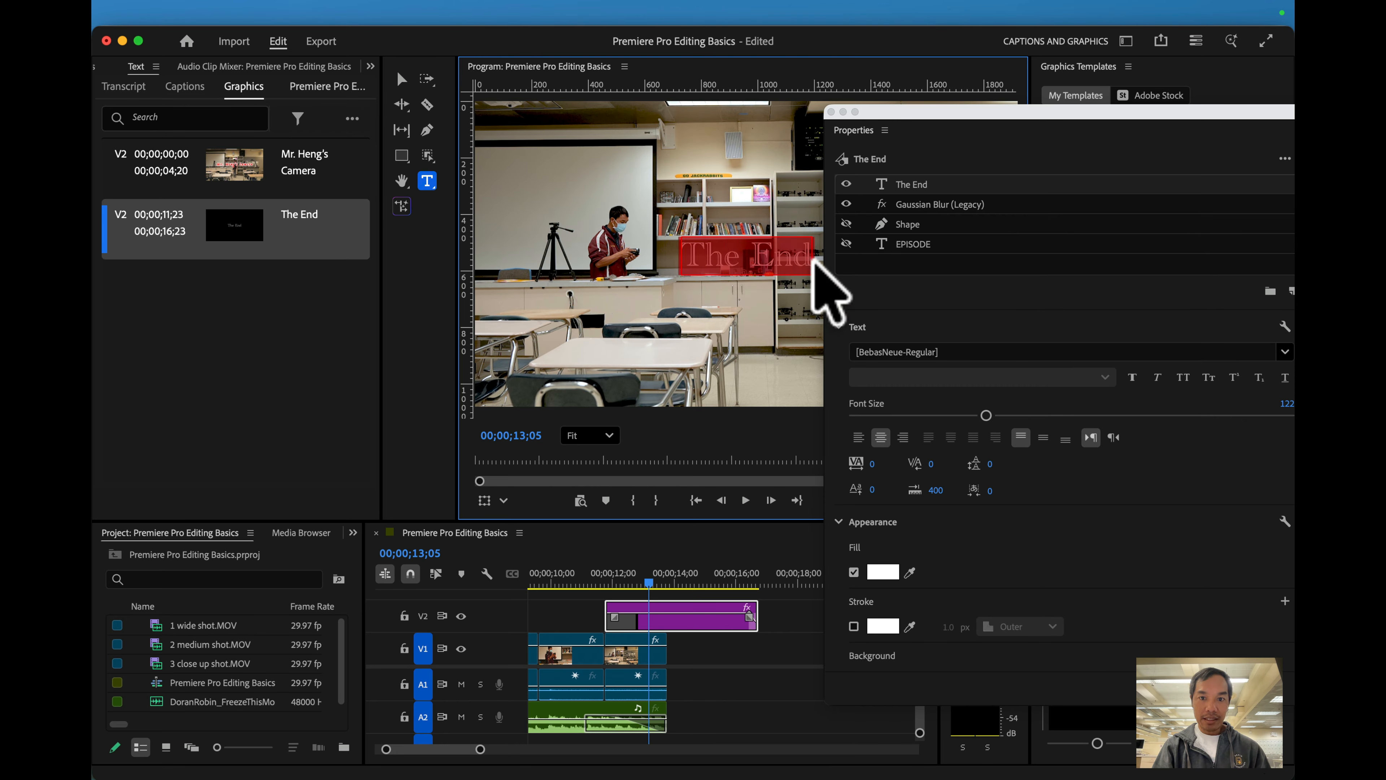
click(854, 626)
click(882, 627)
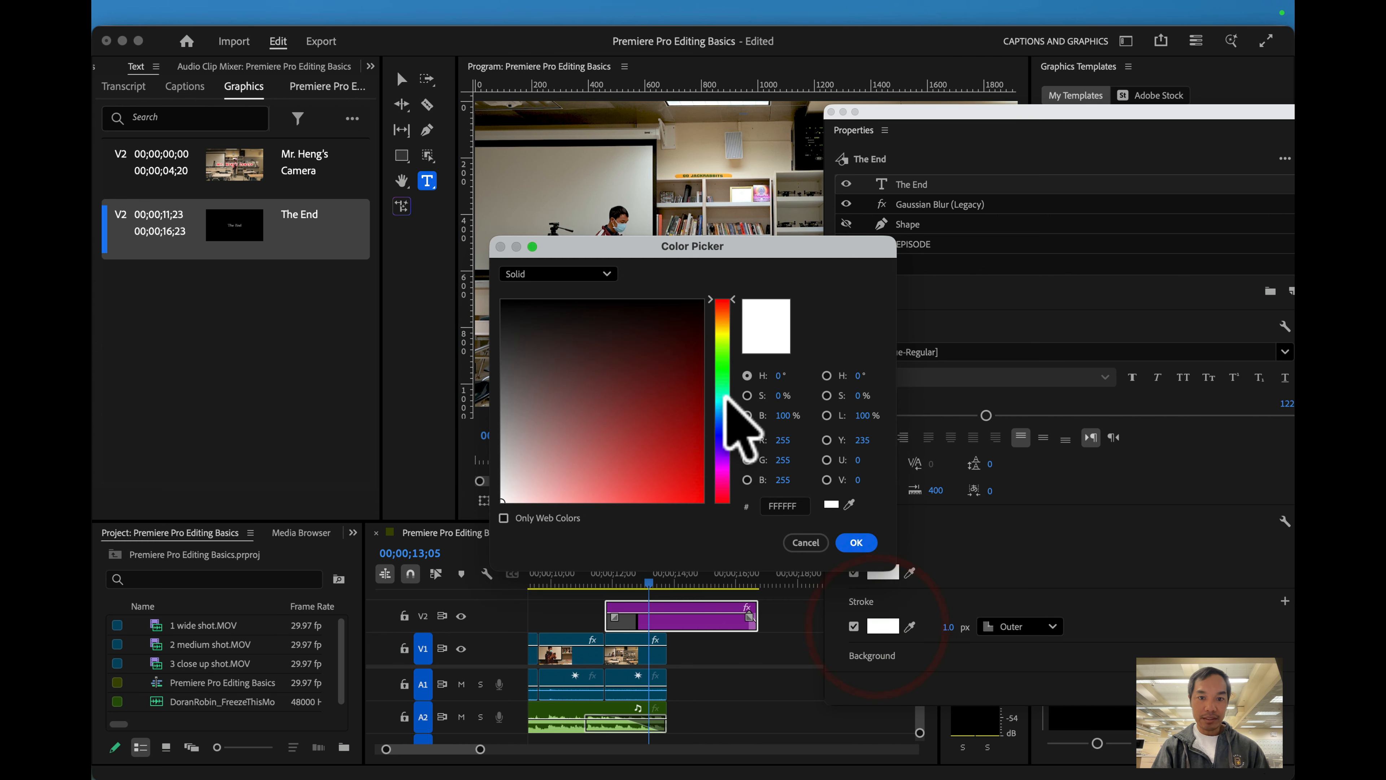
click(723, 350)
drag(723, 351, 723, 365)
drag(675, 465, 744, 557)
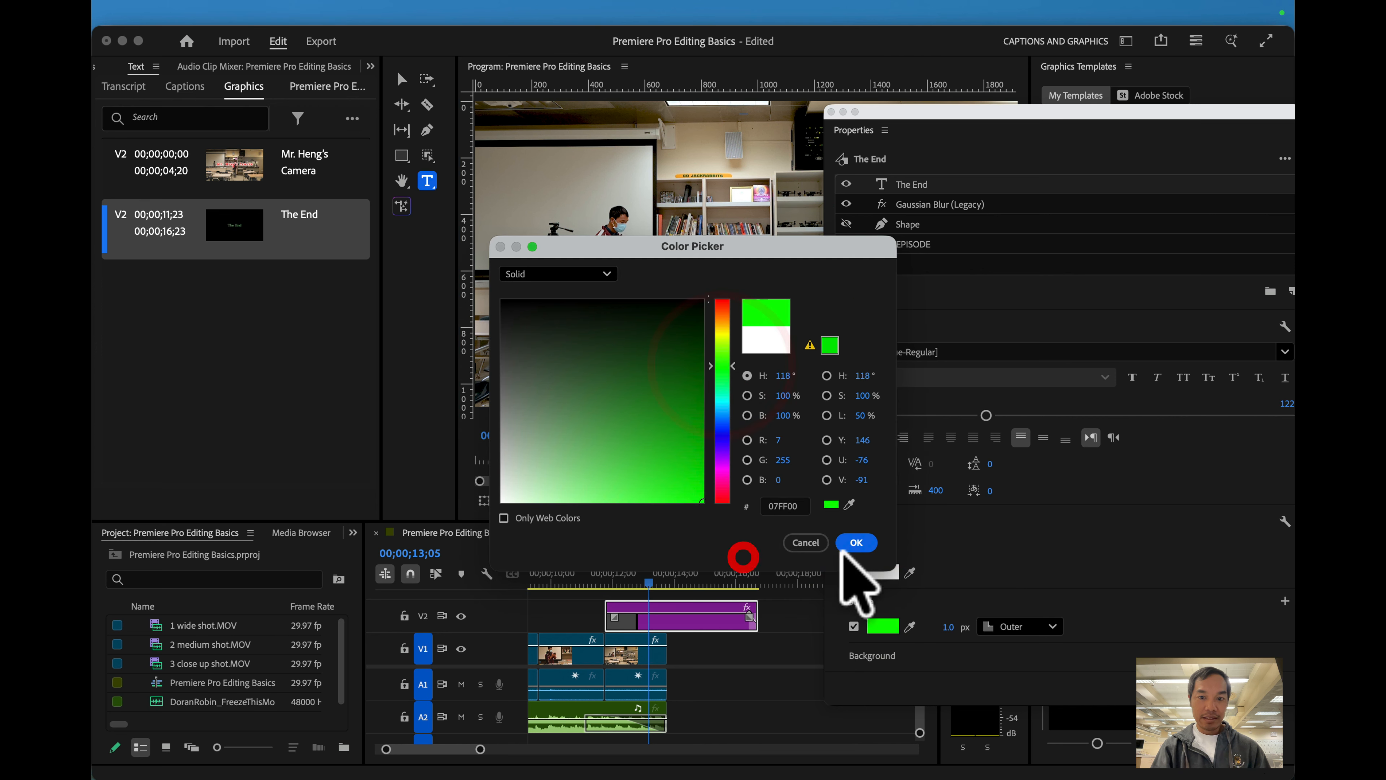
click(857, 543)
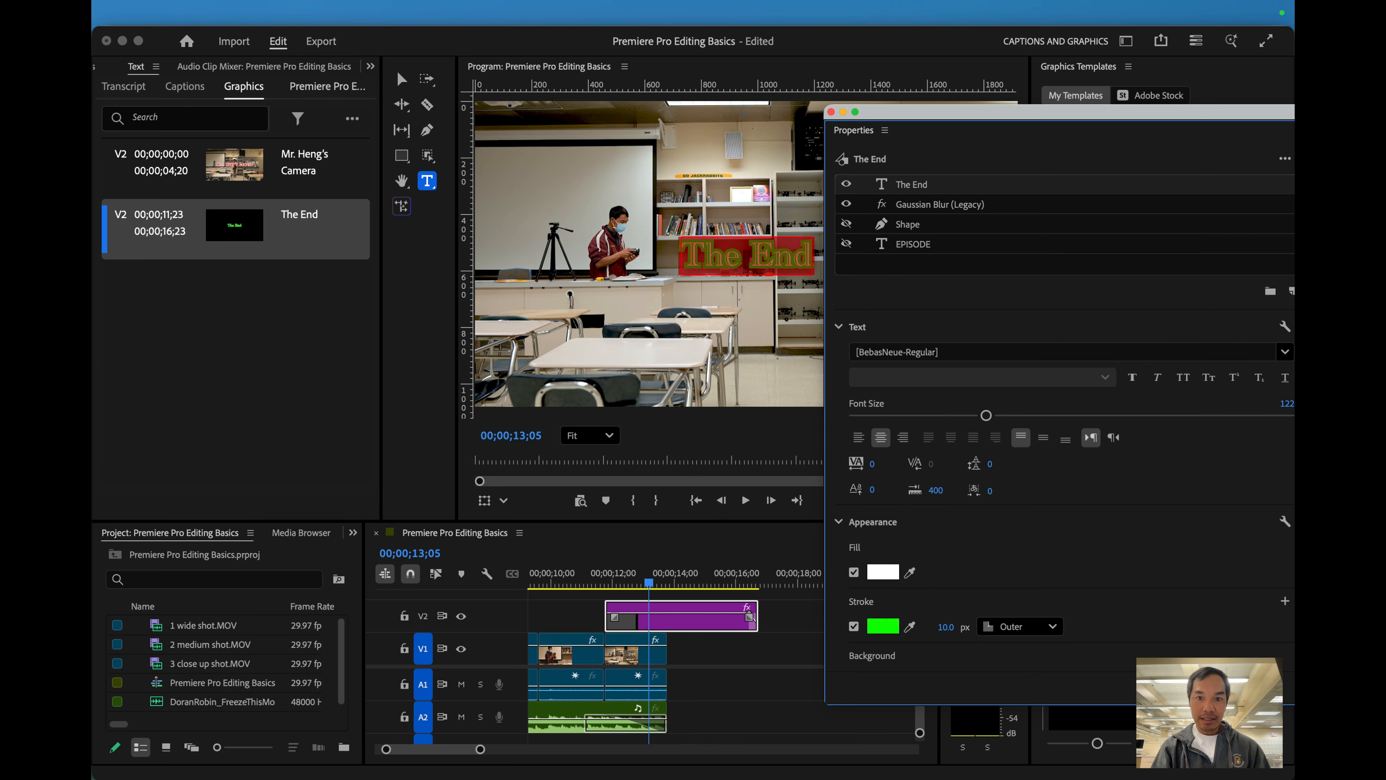
scroll(982, 622, down, 6)
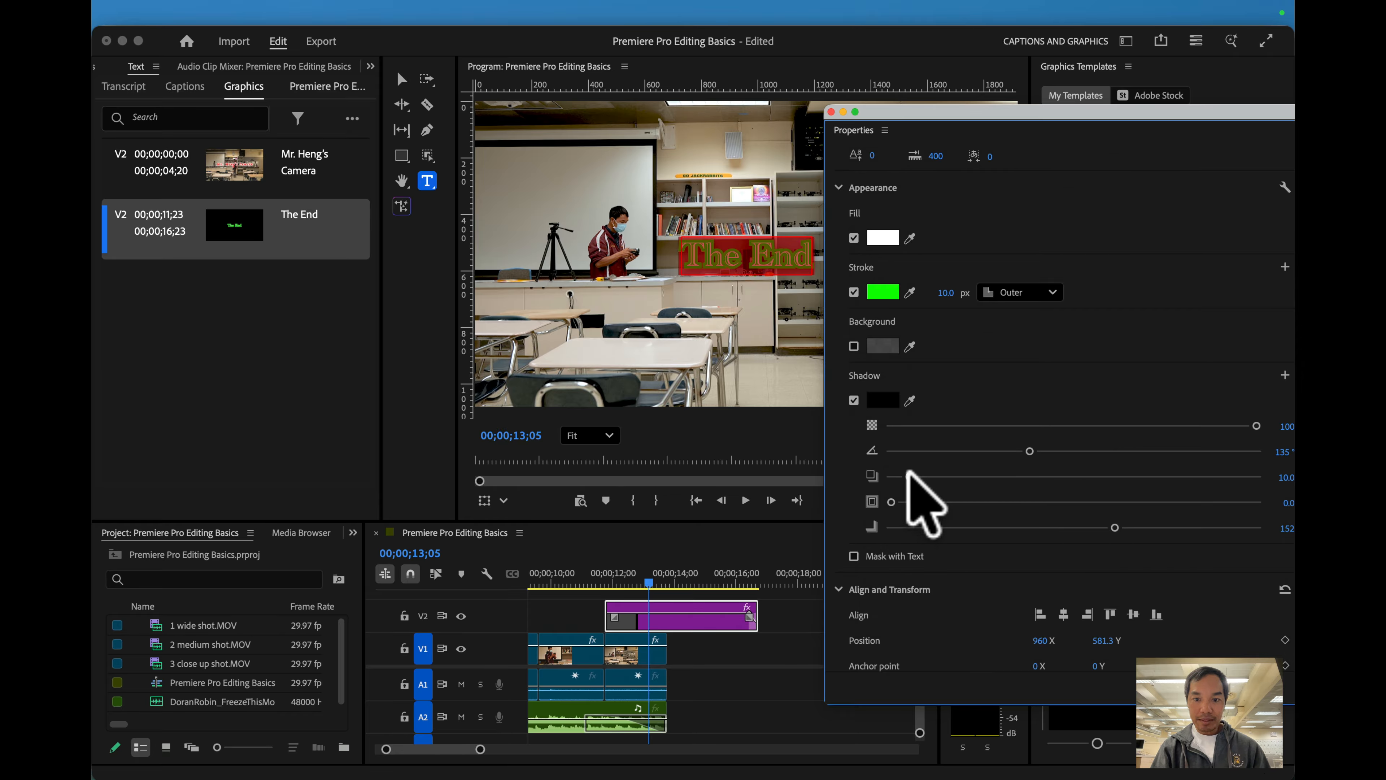
drag(908, 475, 1093, 451)
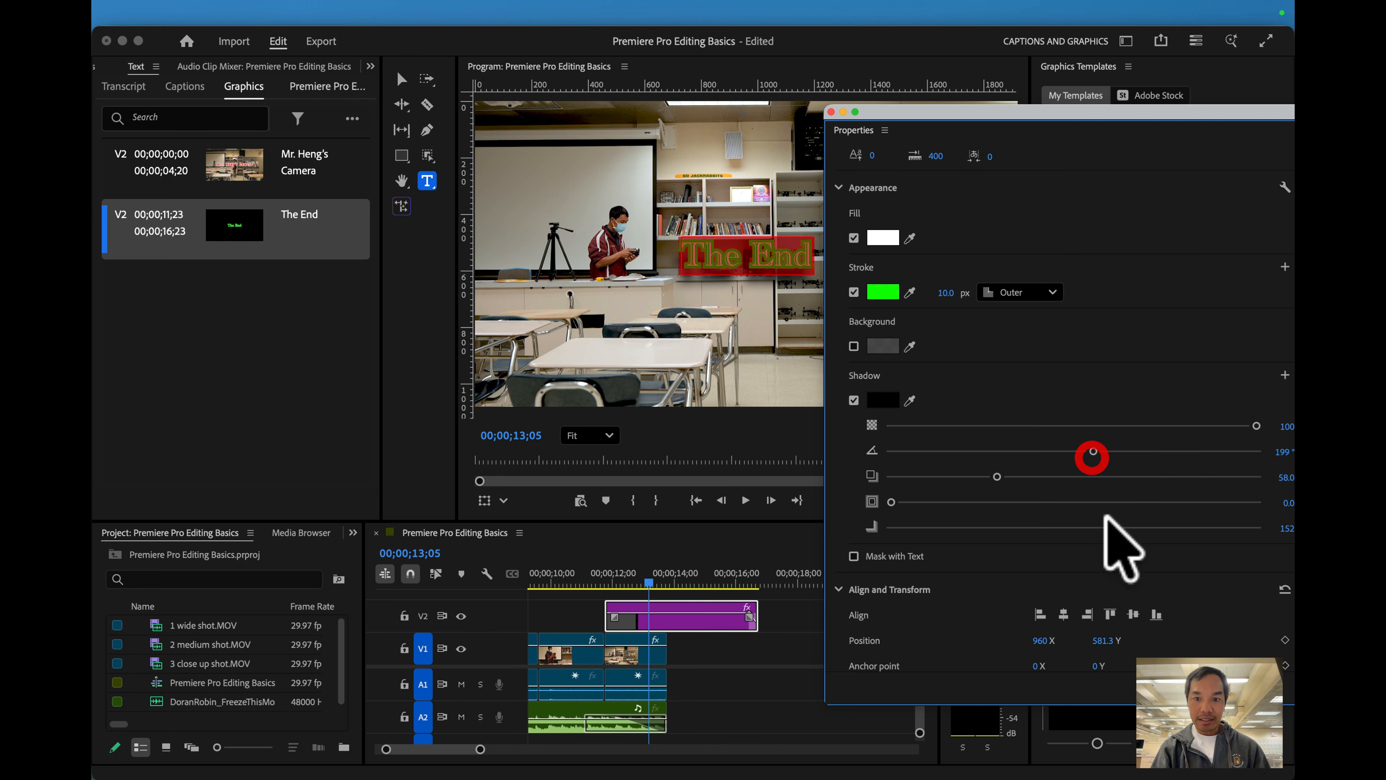
Step: Add a yellow background limited to web colors behind "The End", with size 21.4 and corner radius about 27
click(855, 346)
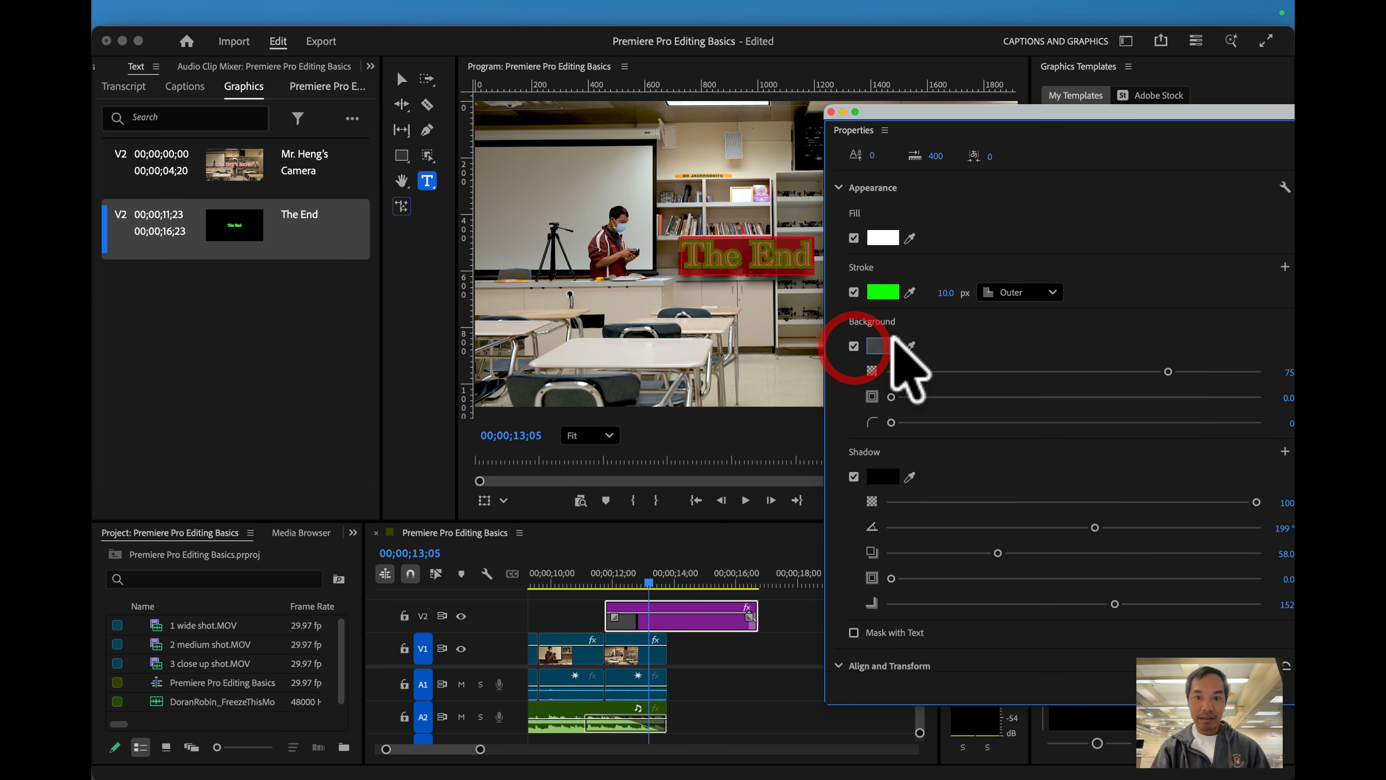
click(887, 346)
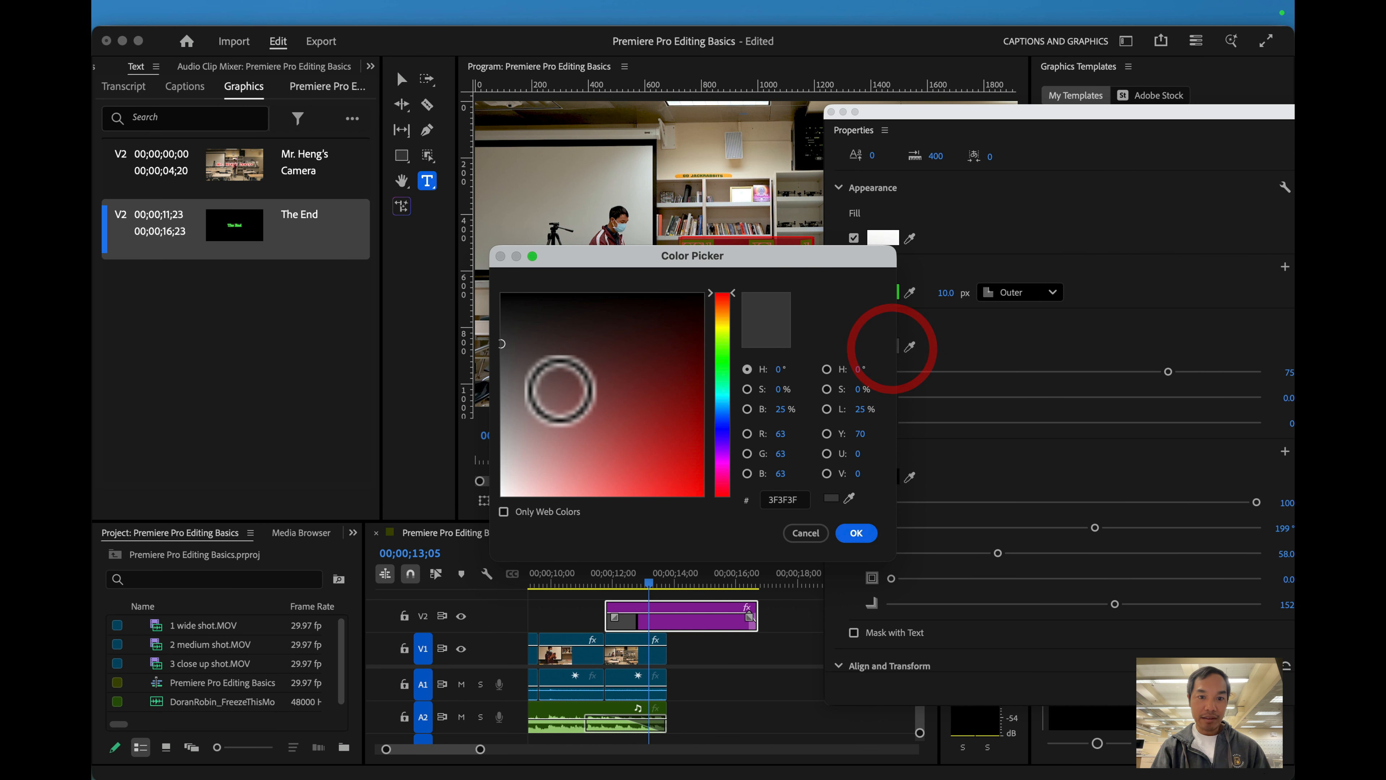
click(722, 328)
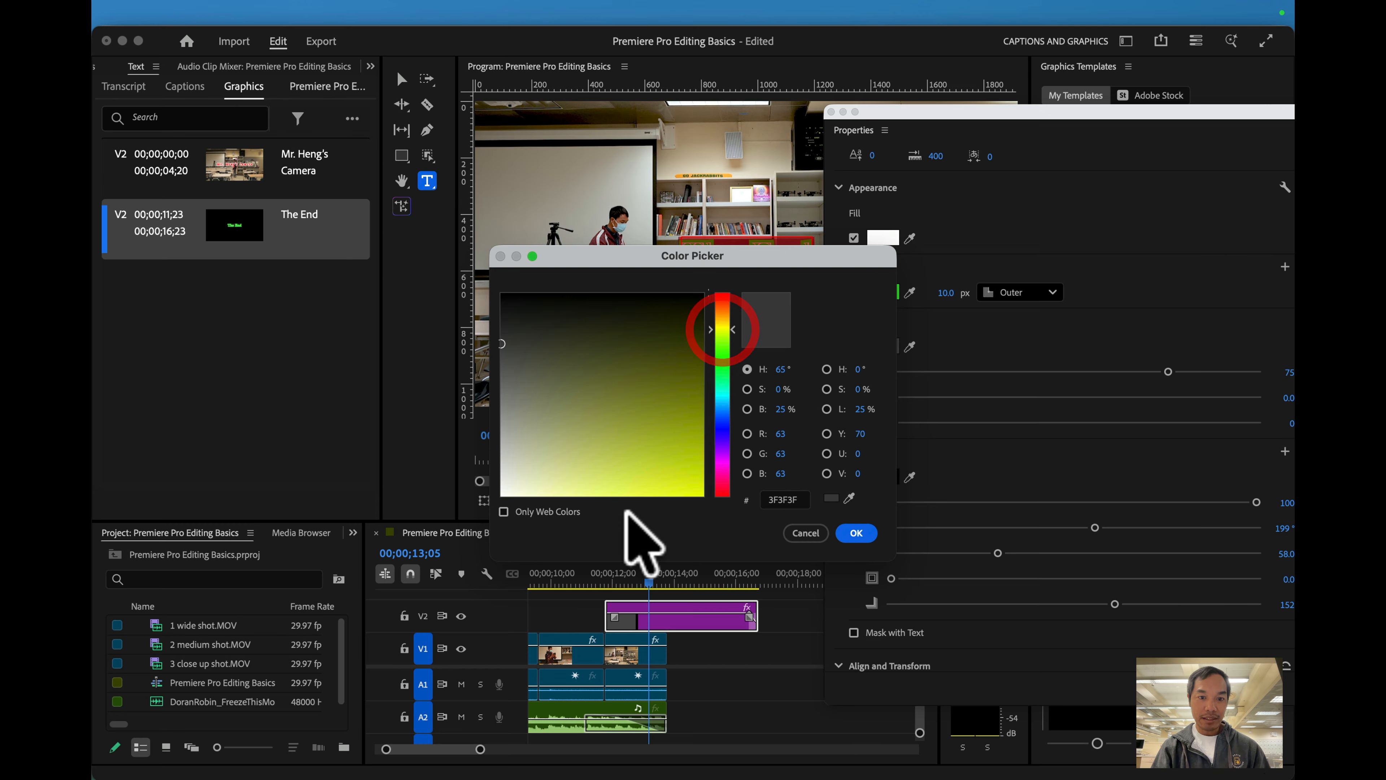
click(504, 511)
click(689, 487)
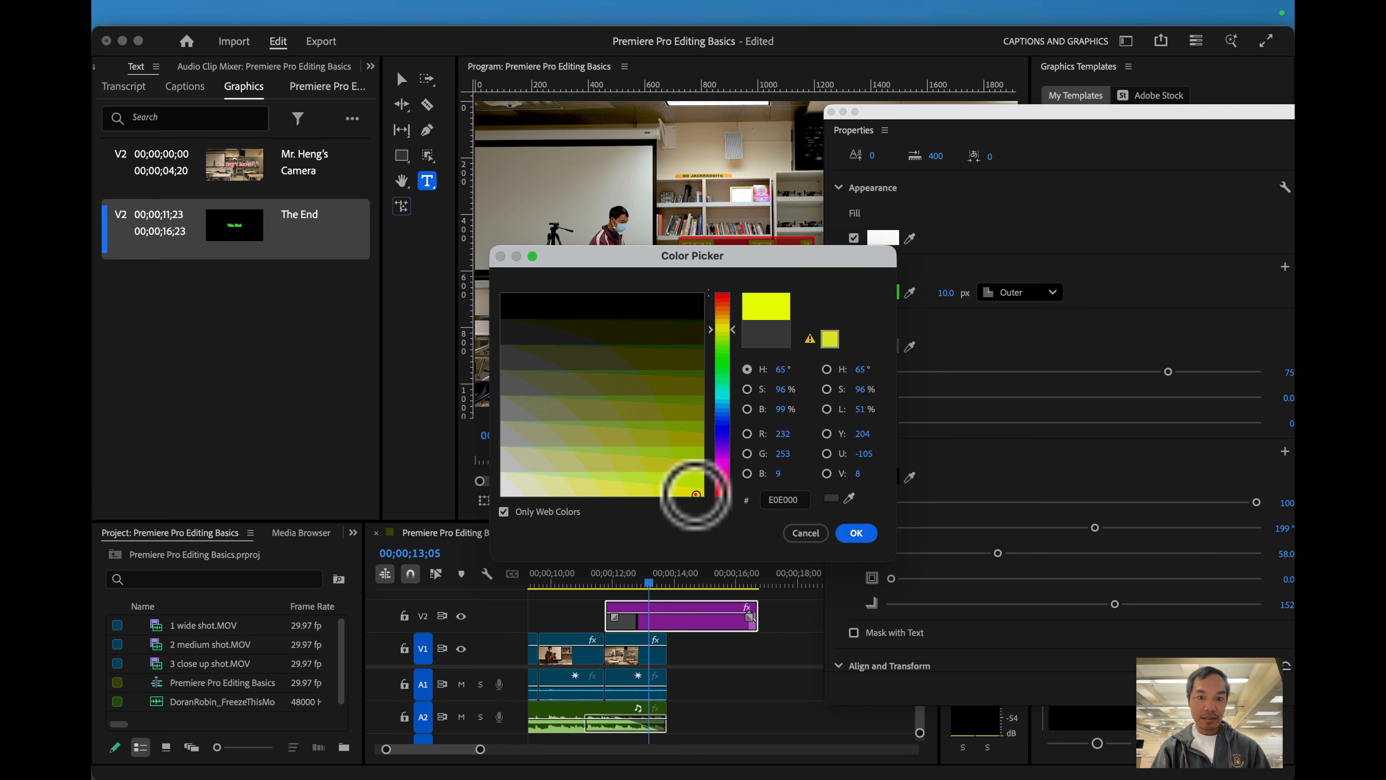
click(857, 533)
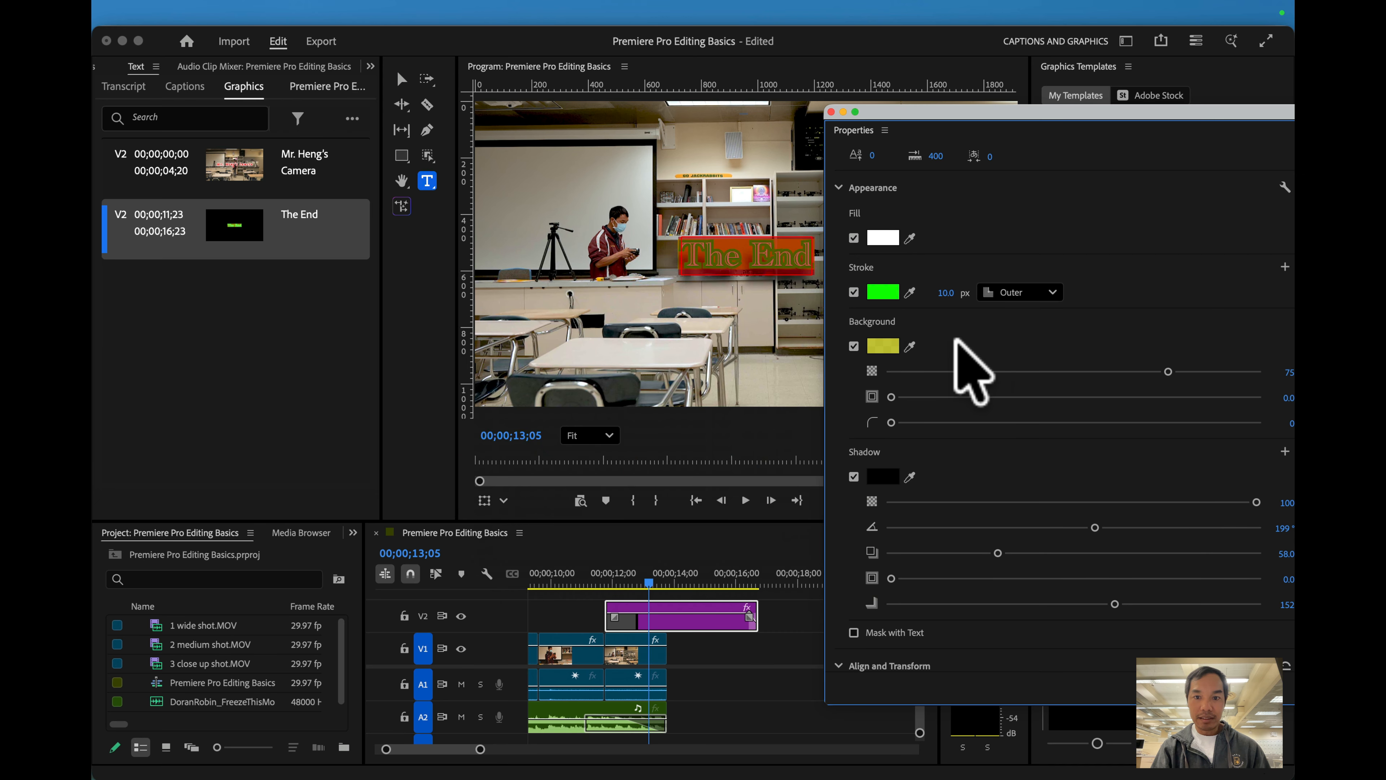
drag(927, 396, 895, 419)
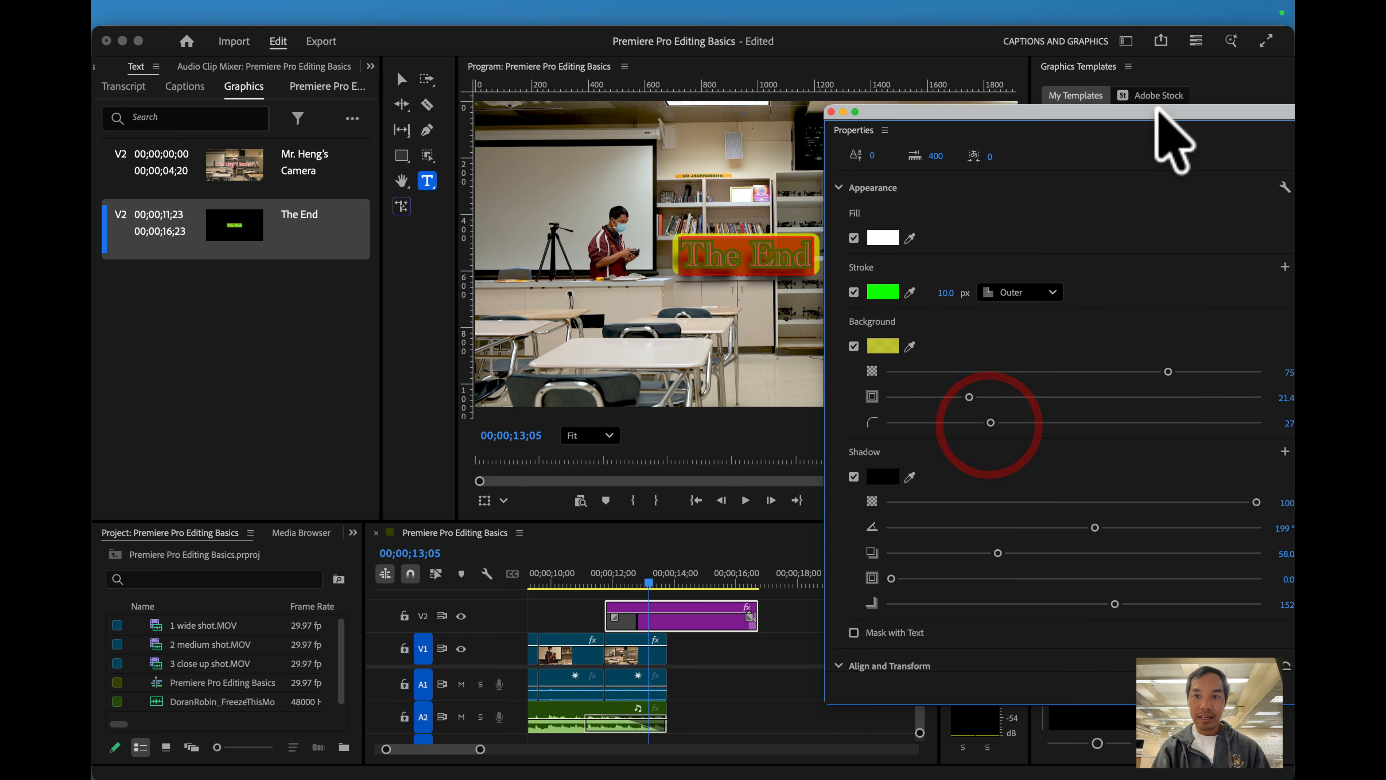
Step: Close the ending title's properties and preview the styled title from about 00;00;10;22
drag(1160, 112, 1041, 106)
scroll(984, 294, up, 6)
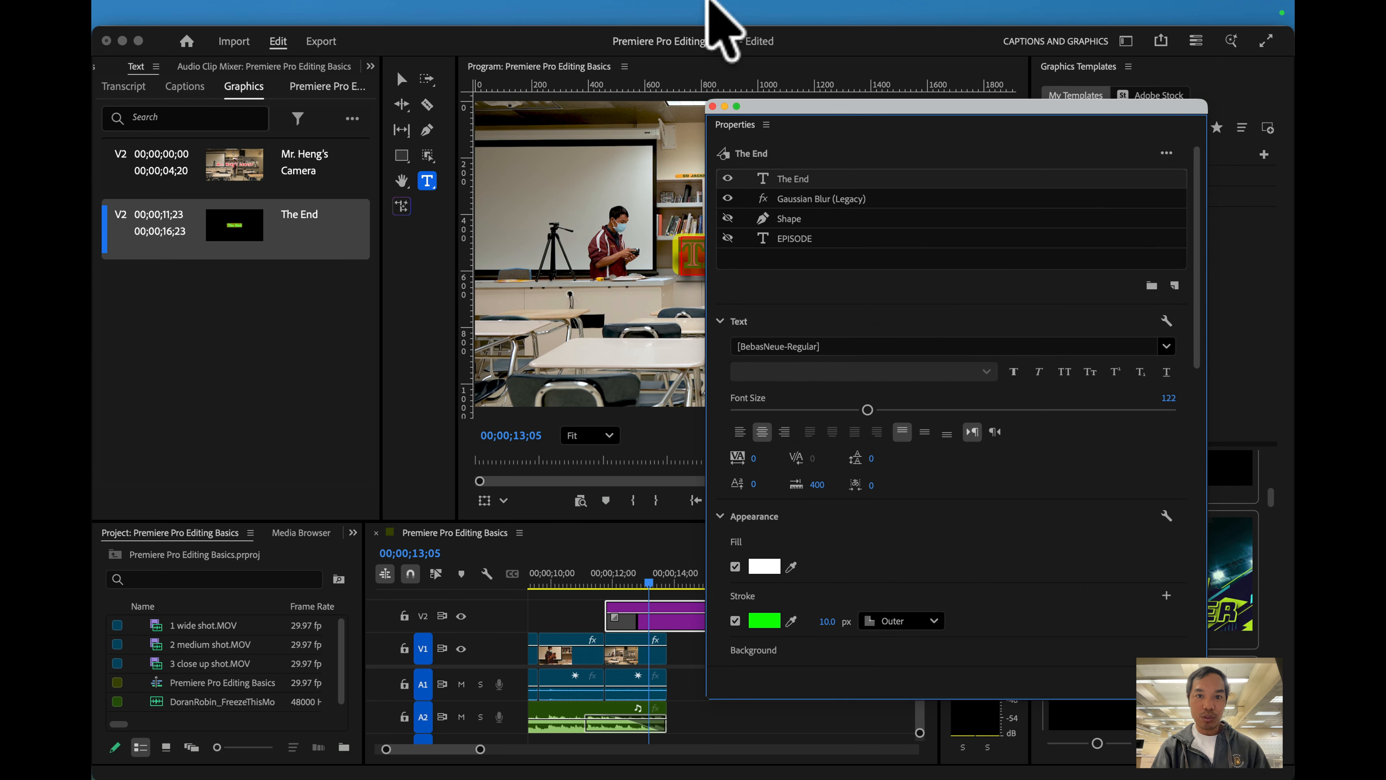
click(712, 106)
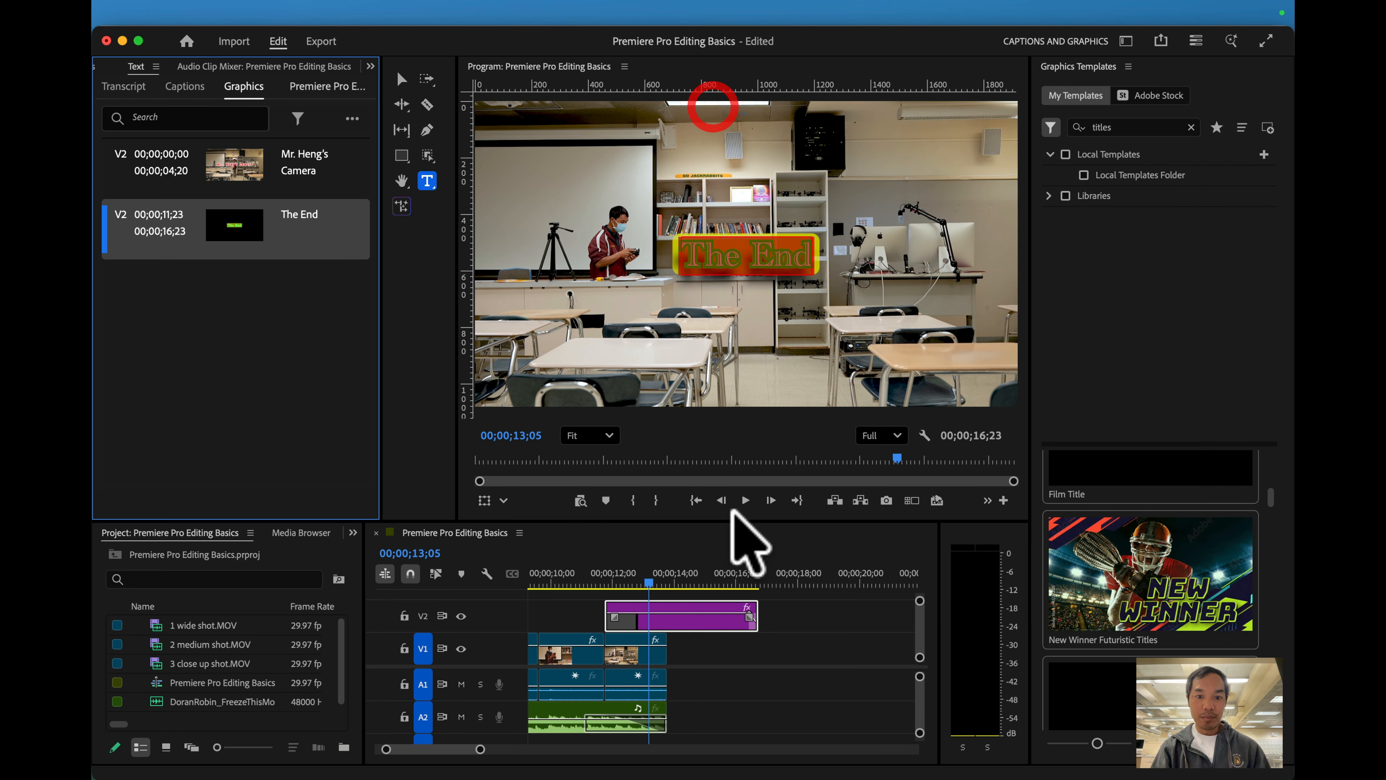
click(574, 590)
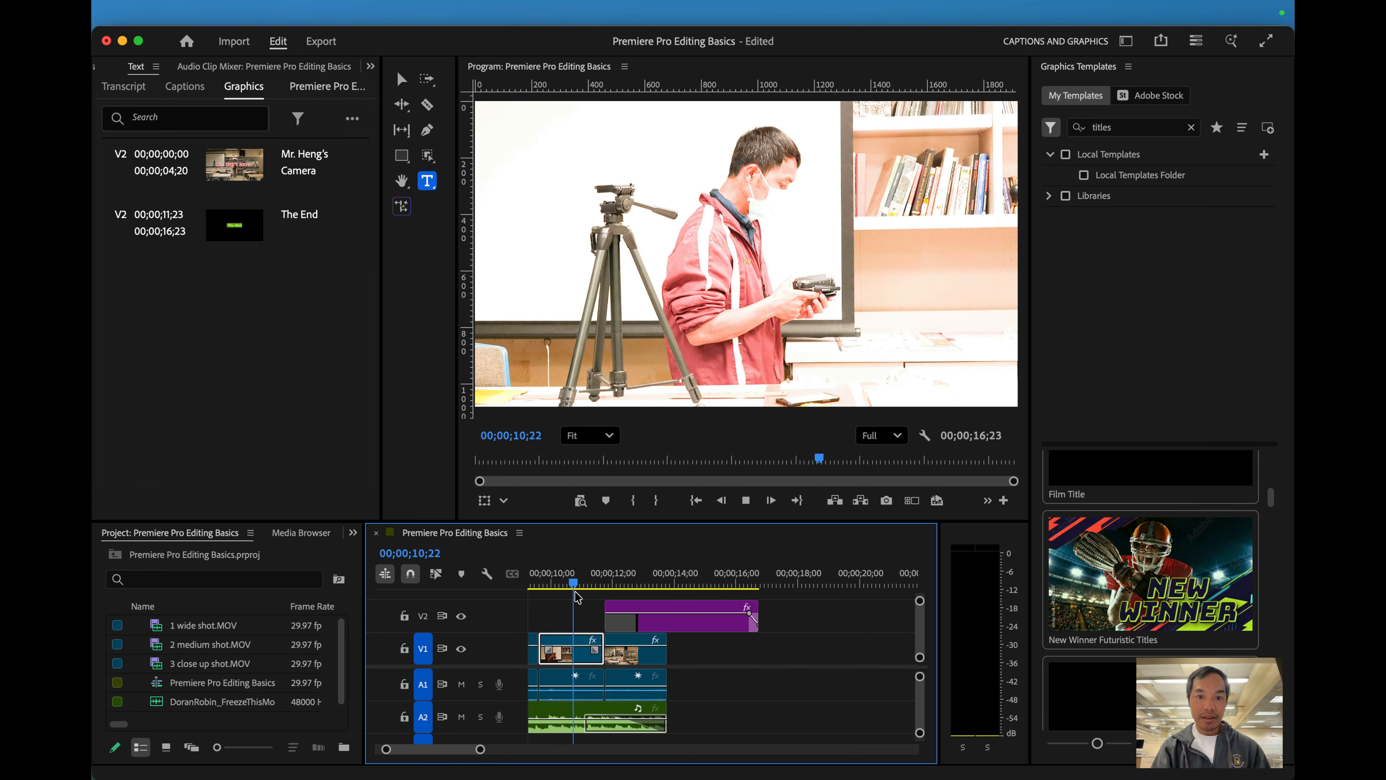
key(space)
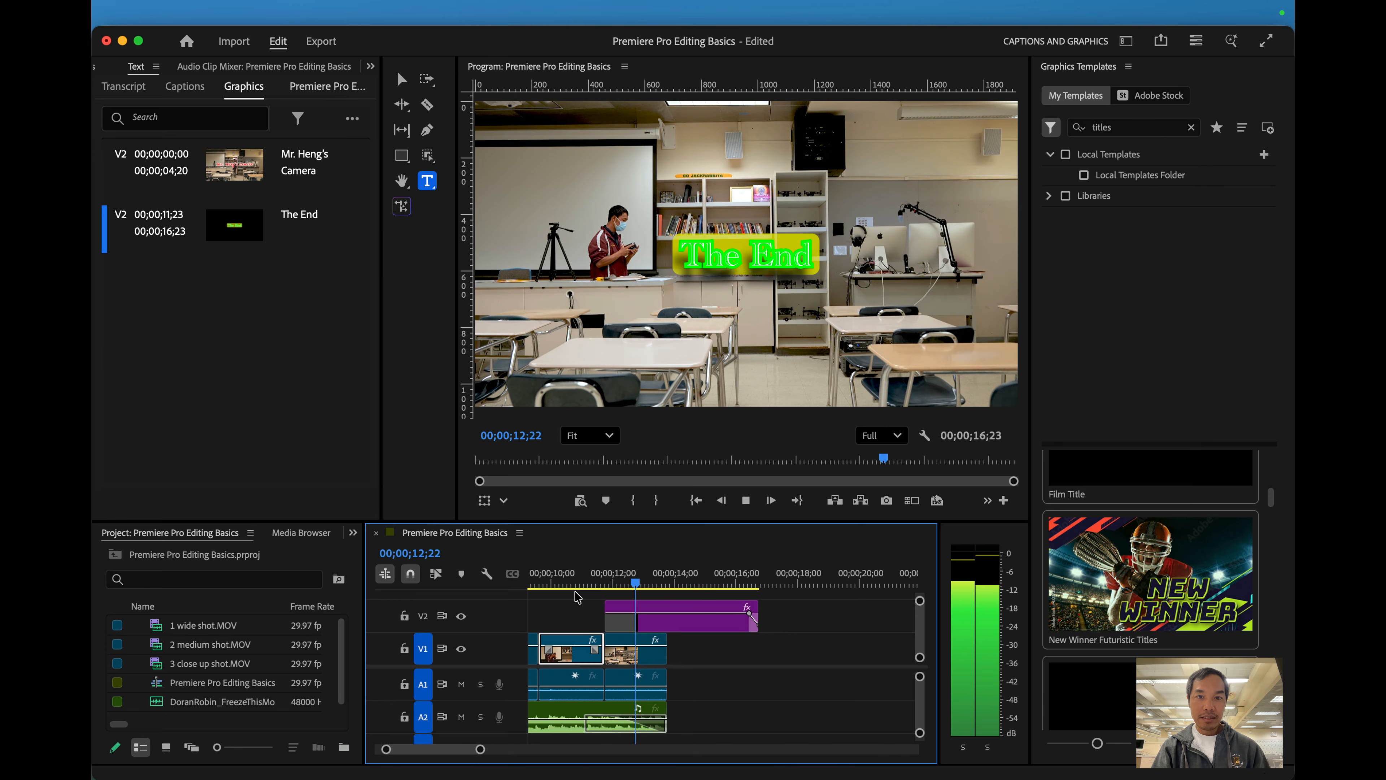
key(space)
Step: Move the ending title on V2 to start at 00;00;13;24, after the last clip, and preview the transition into it
drag(667, 610, 733, 611)
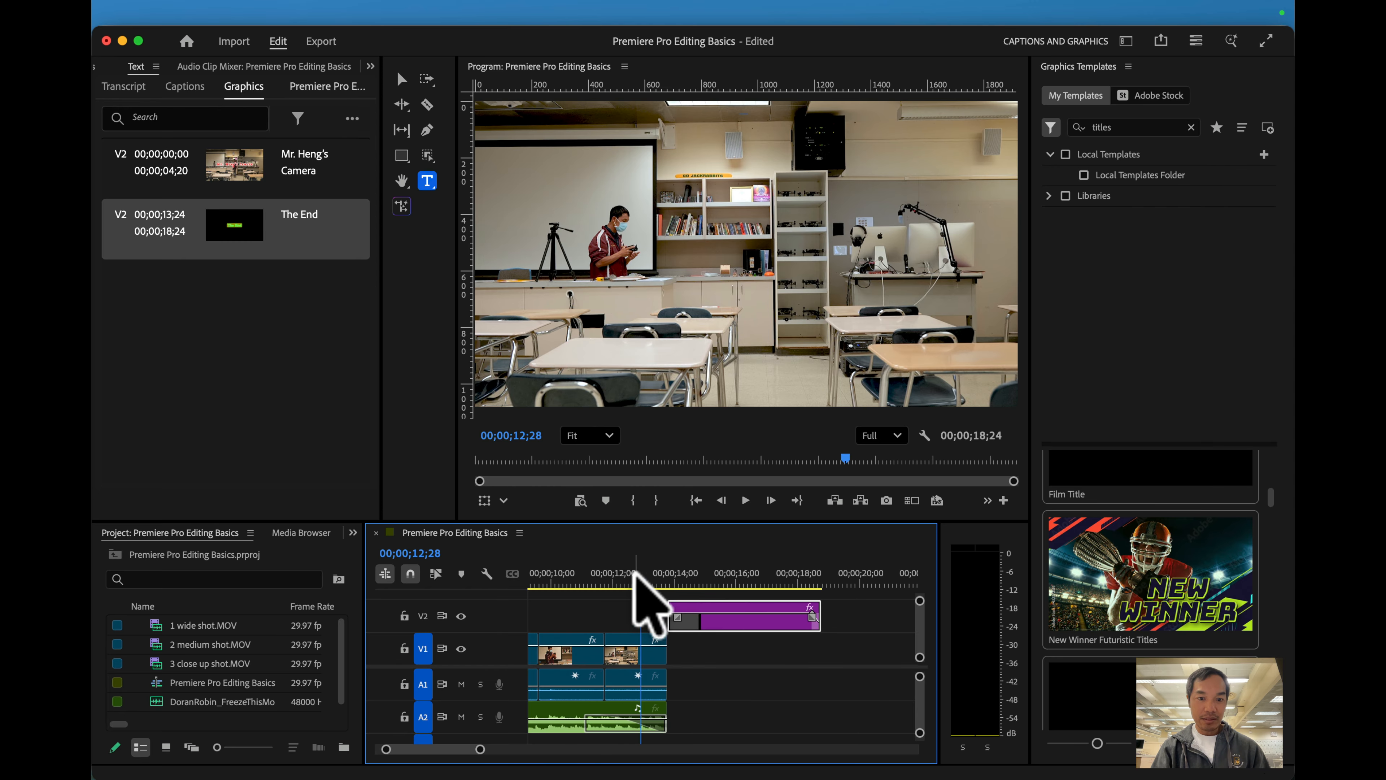
click(621, 577)
key(space)
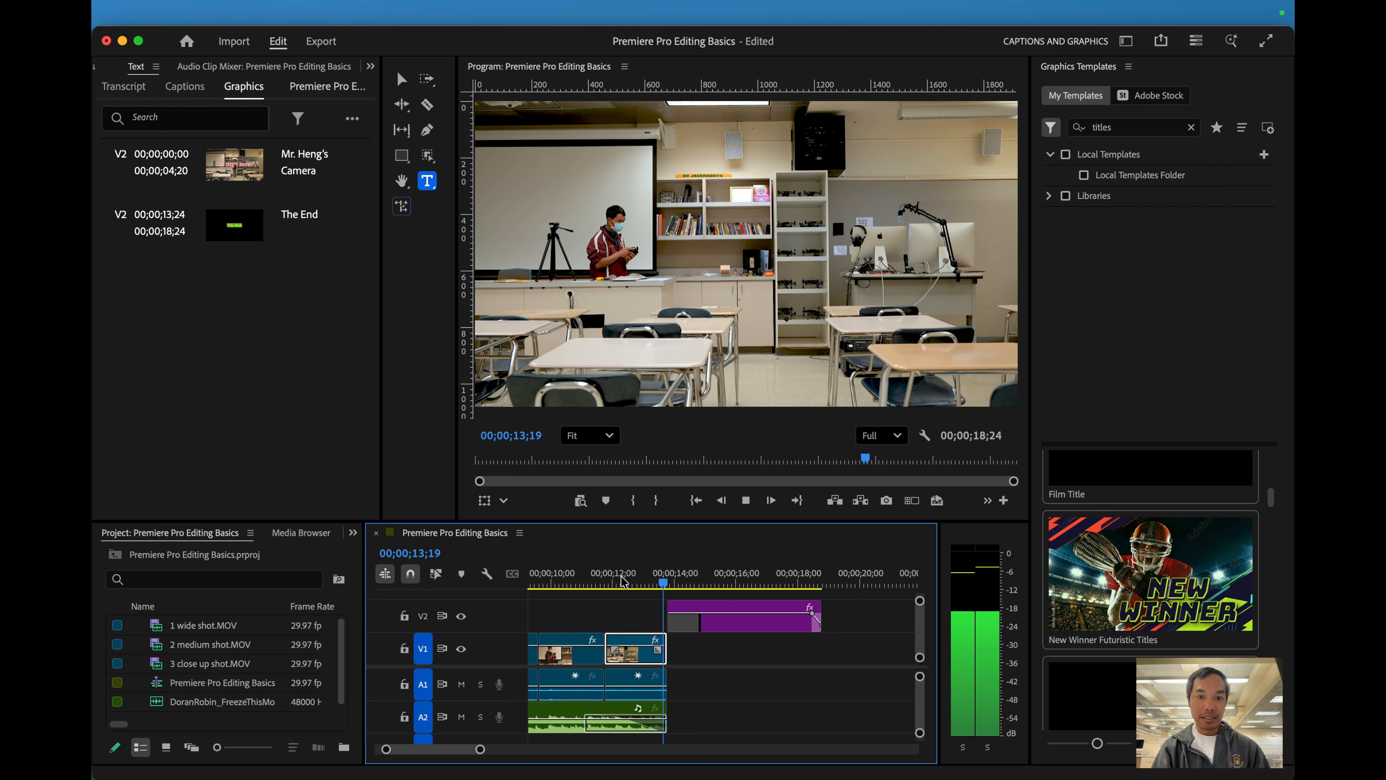
key(space)
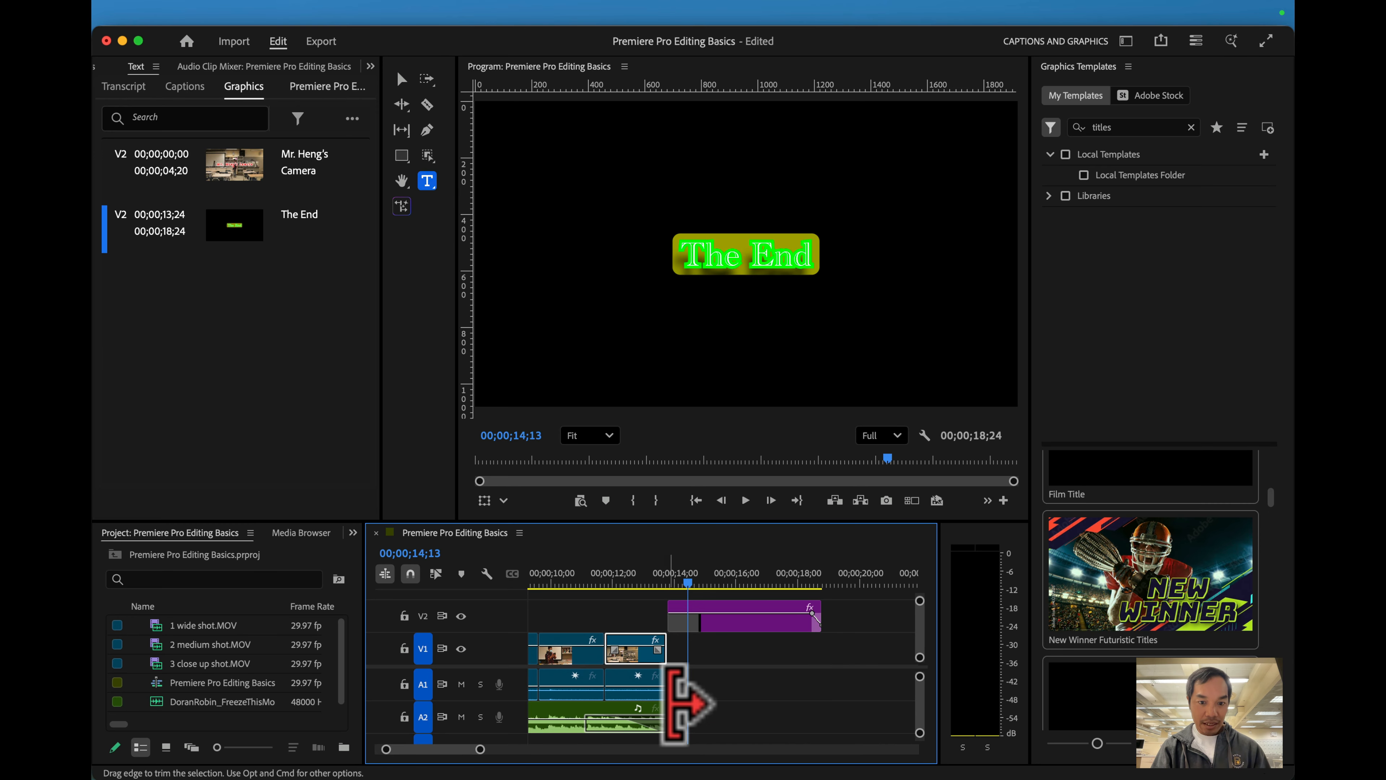
Step: Extend the music on A2 to the ending title's end at 00;00;18;24, and preview from about 00;00;12;16
drag(665, 708, 725, 719)
drag(688, 581, 628, 579)
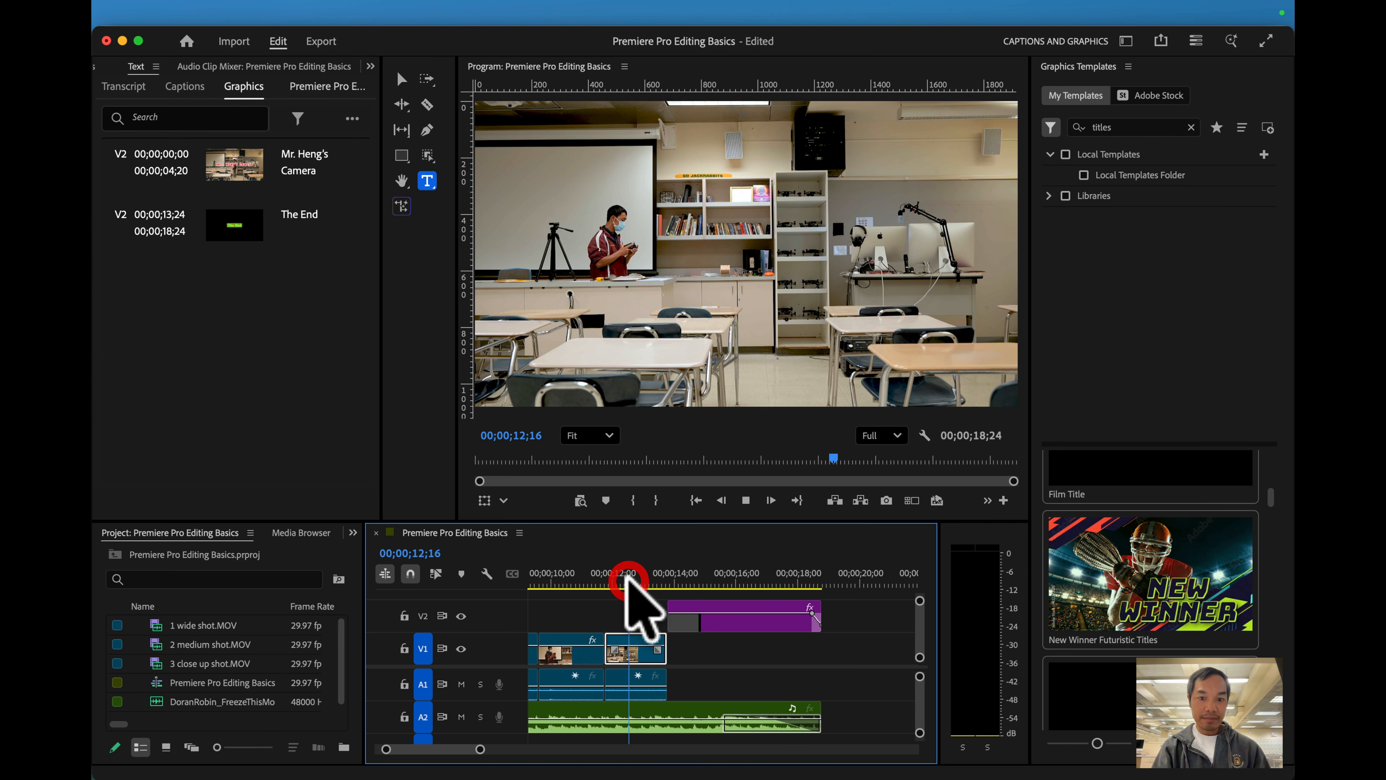
key(space)
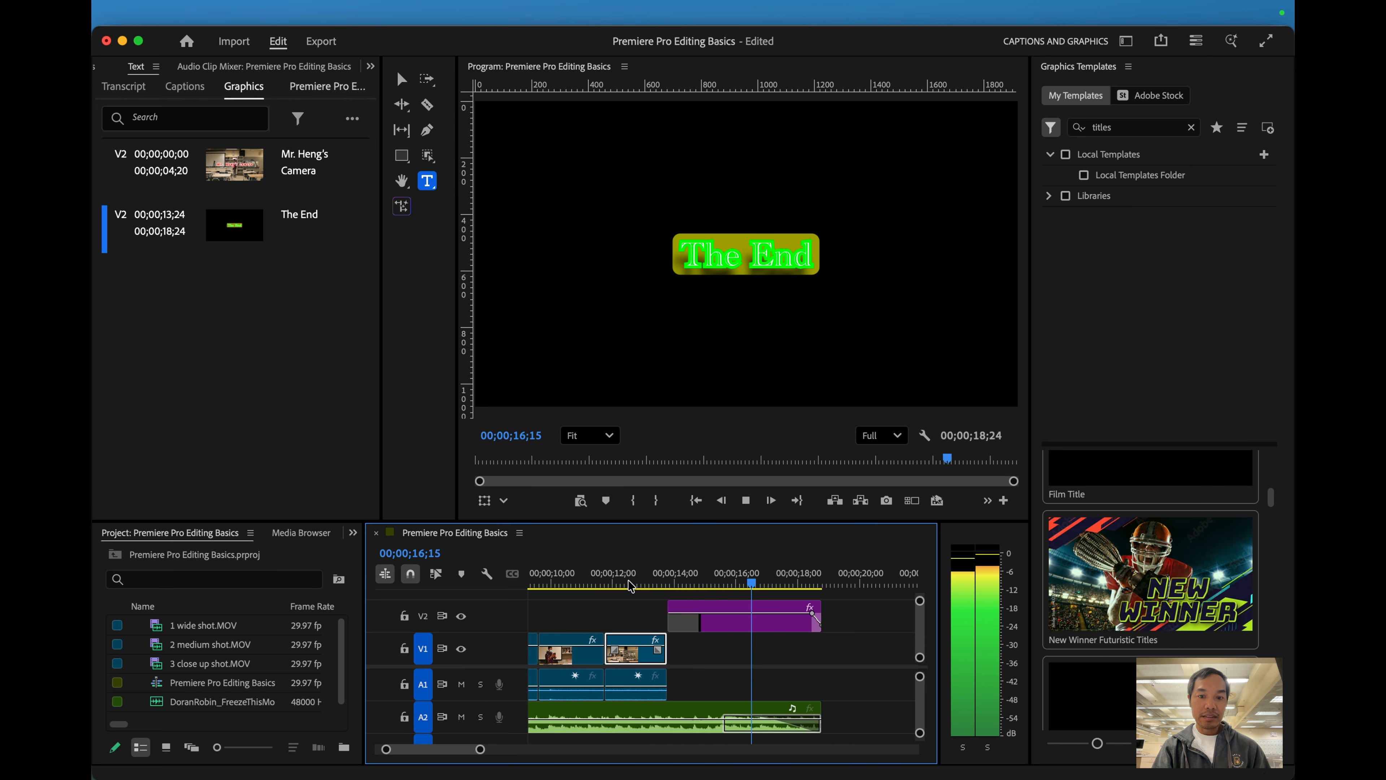
key(space)
Step: Trim the ending title's end to 00;00;17;08 and shorten the music on A2 to match it
drag(820, 614, 774, 615)
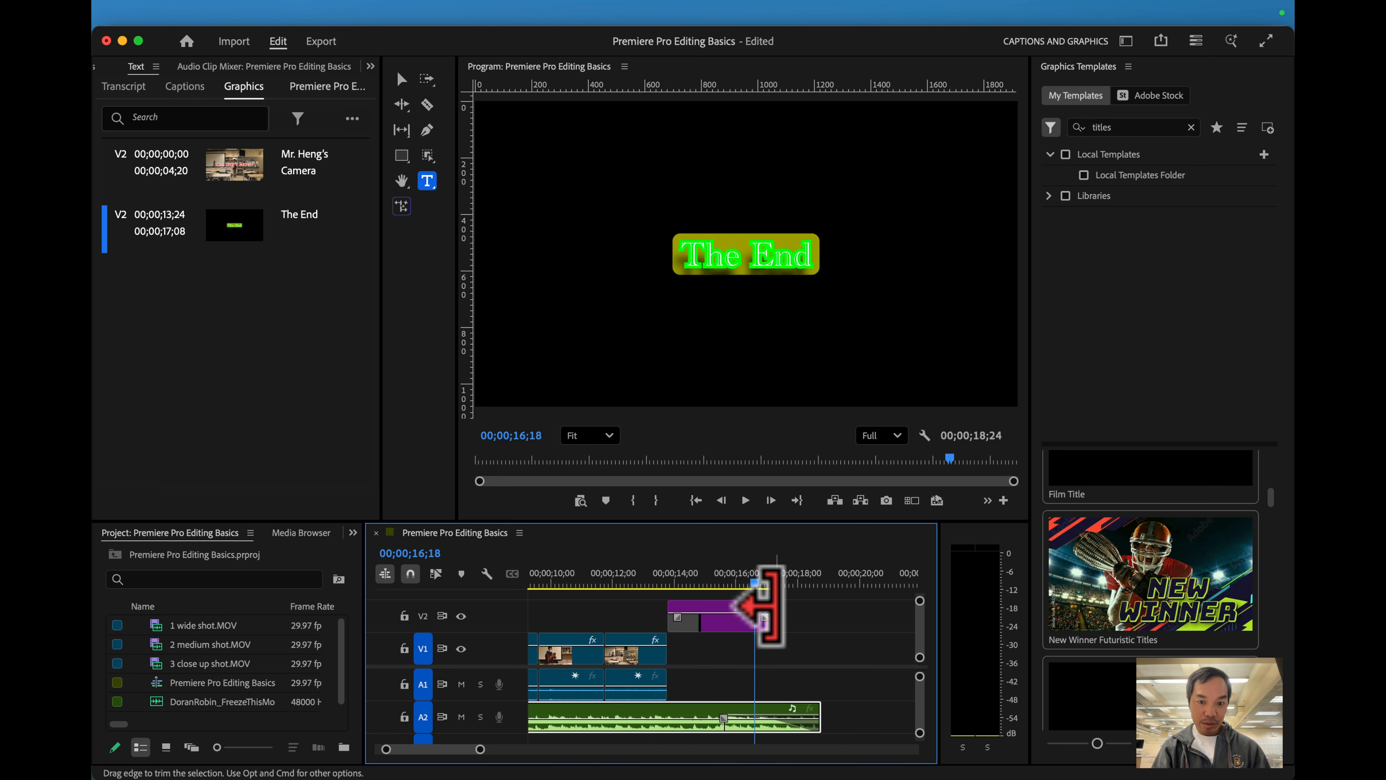
drag(813, 710, 753, 707)
click(722, 611)
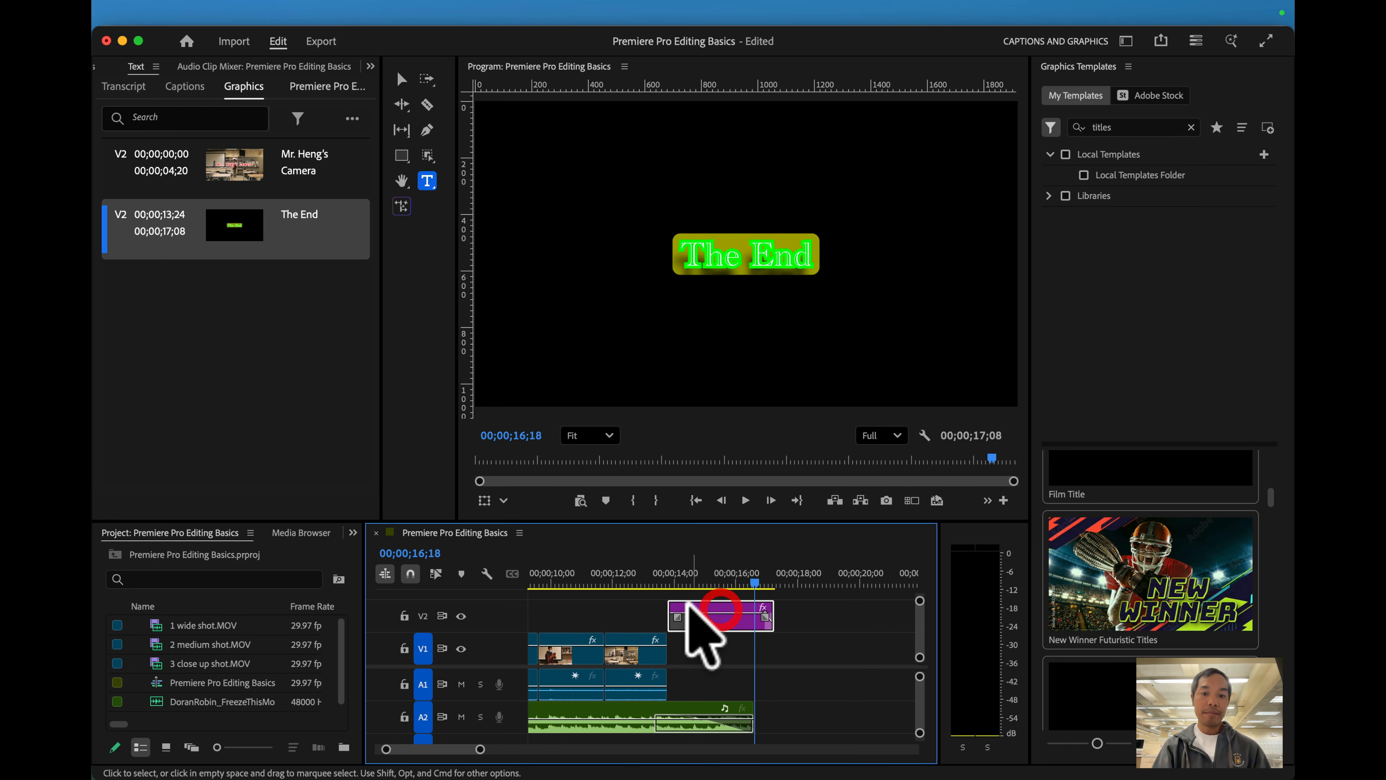
drag(752, 710, 774, 710)
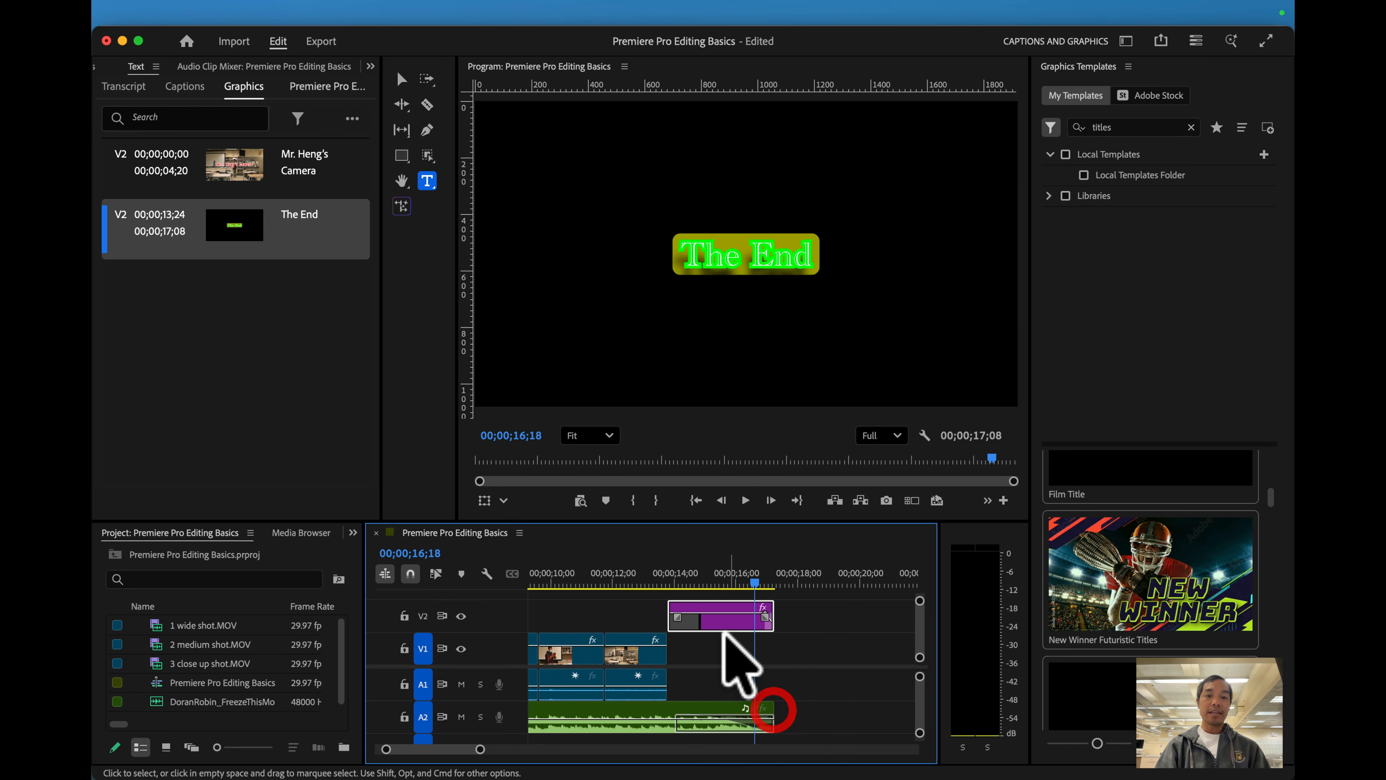
Step: Scrub through the sequence from the opening title past the underexposed clip to the overexposed medium shot at 00;00;10;18
scroll(723, 631, left, 10)
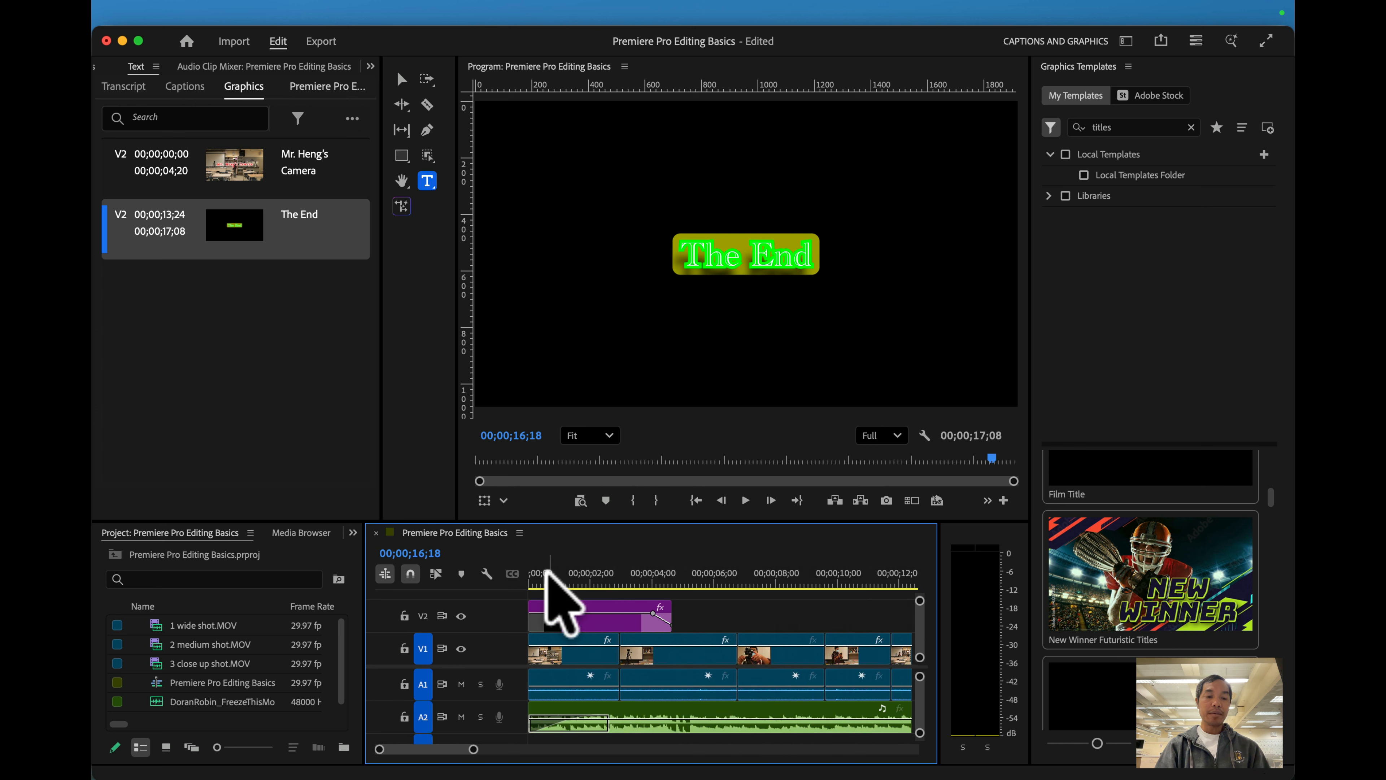
drag(550, 573, 583, 571)
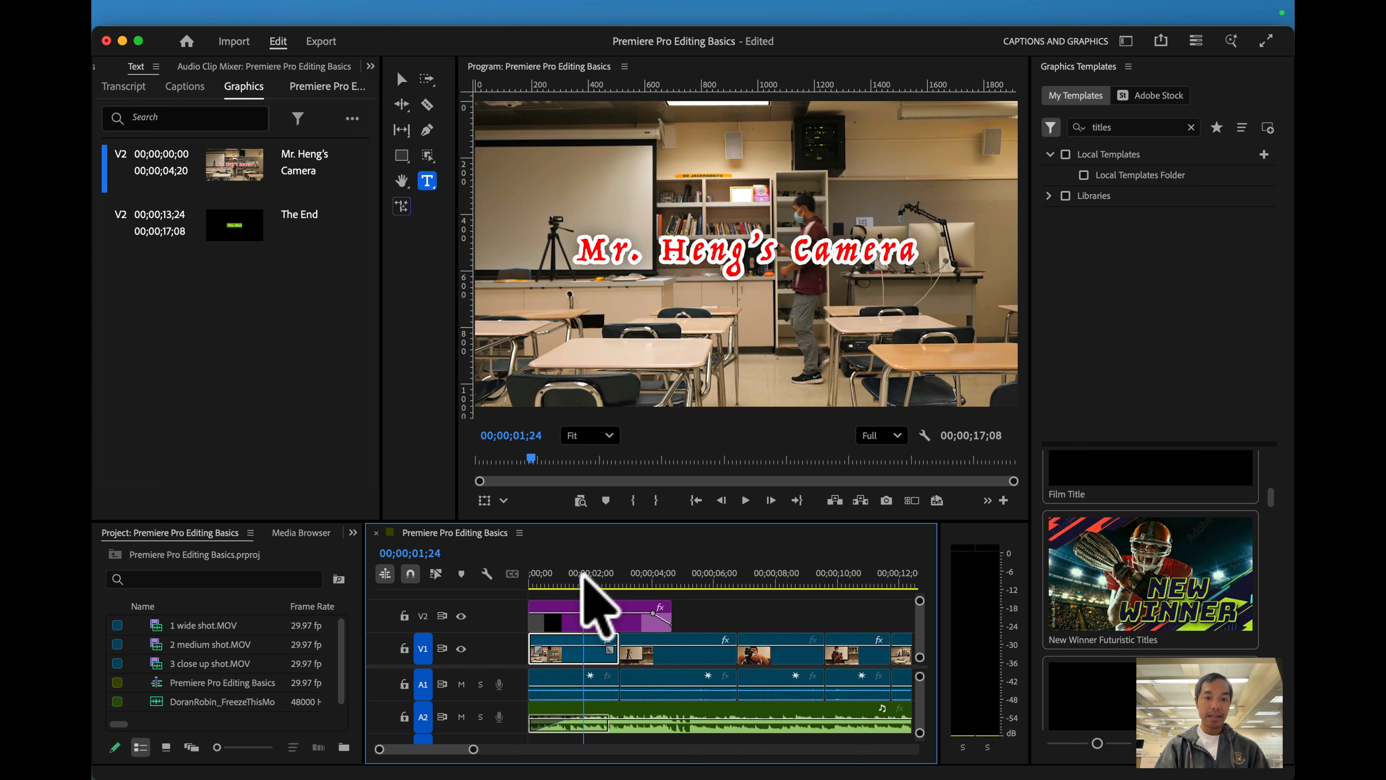
drag(583, 573, 733, 589)
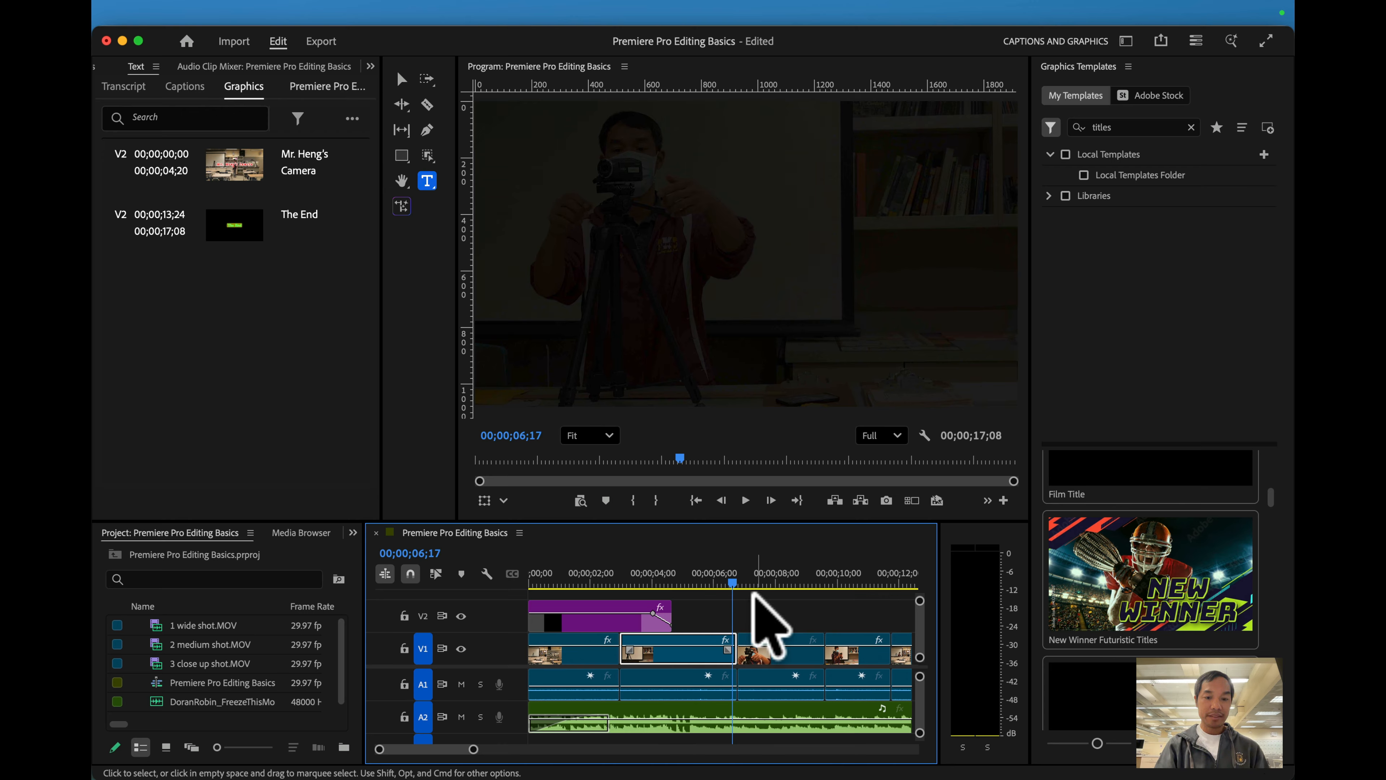
scroll(753, 592, right, 5)
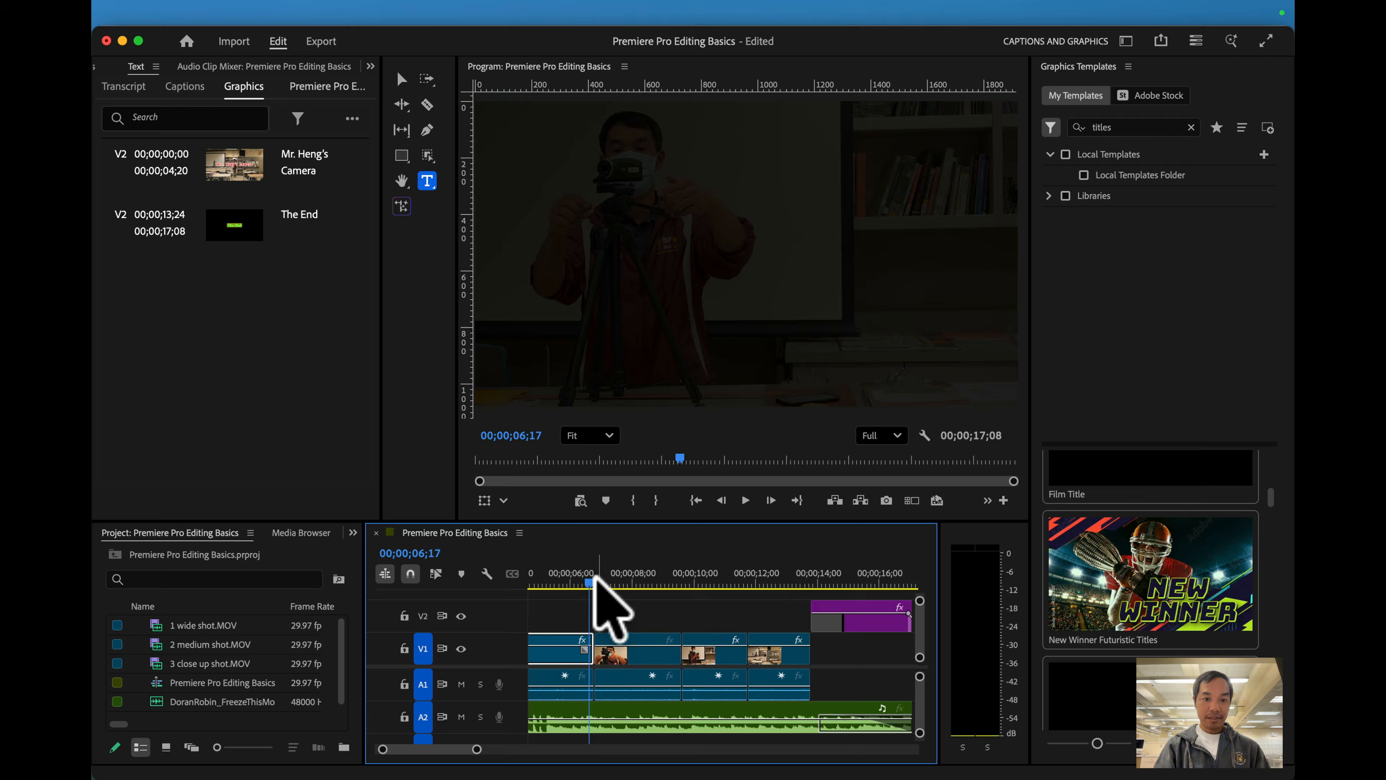
drag(597, 576, 713, 587)
click(712, 589)
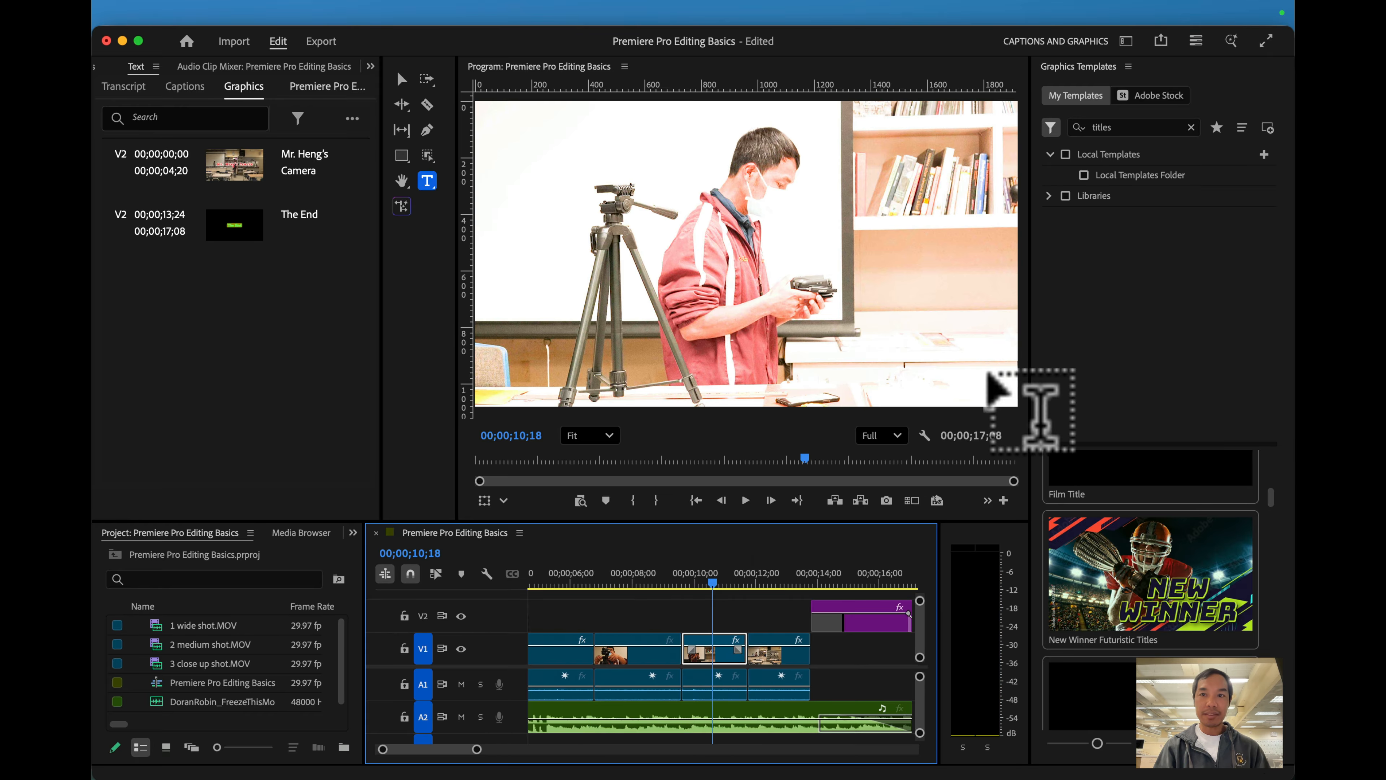
Step: Switch to the Color workspace and set the Lumetri temperature of the overexposed medium shot at 00;00;10;18 to -100
click(1126, 40)
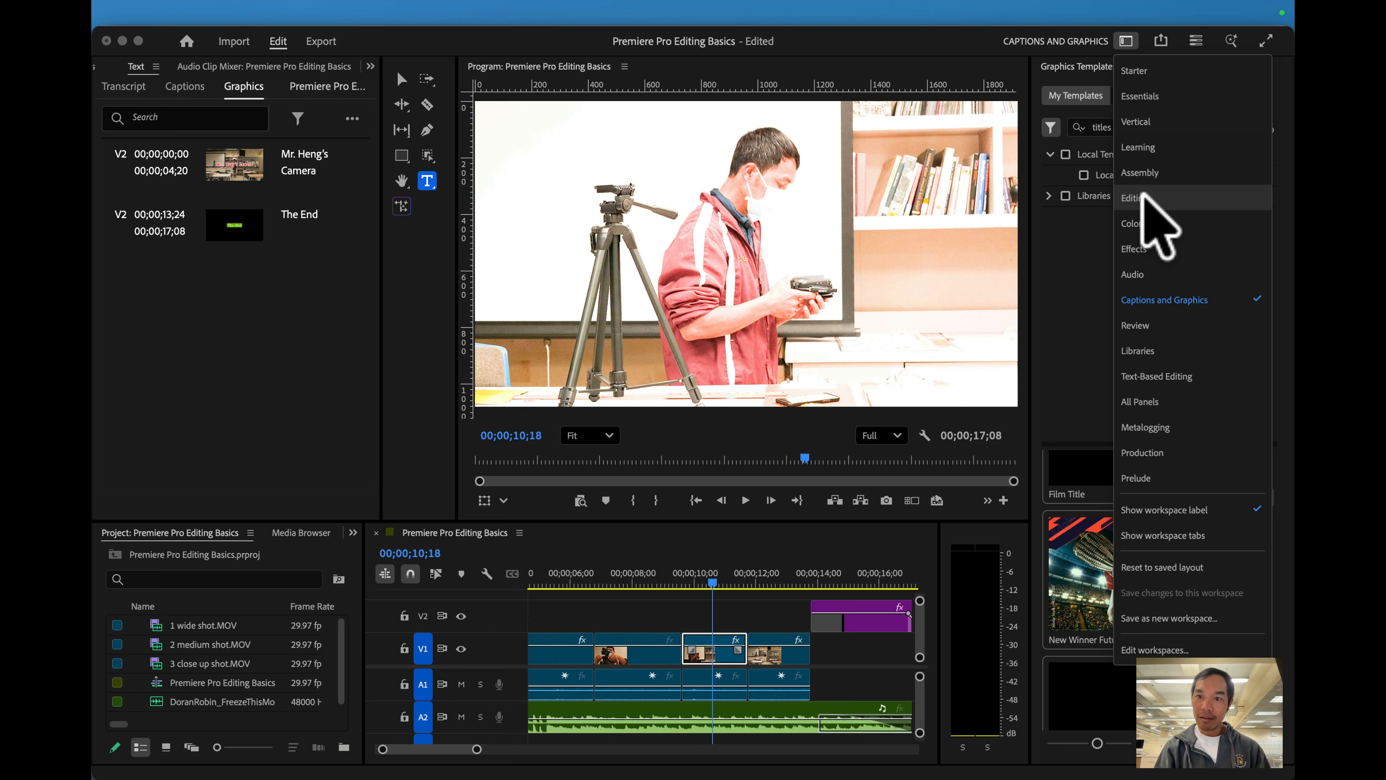
click(1136, 224)
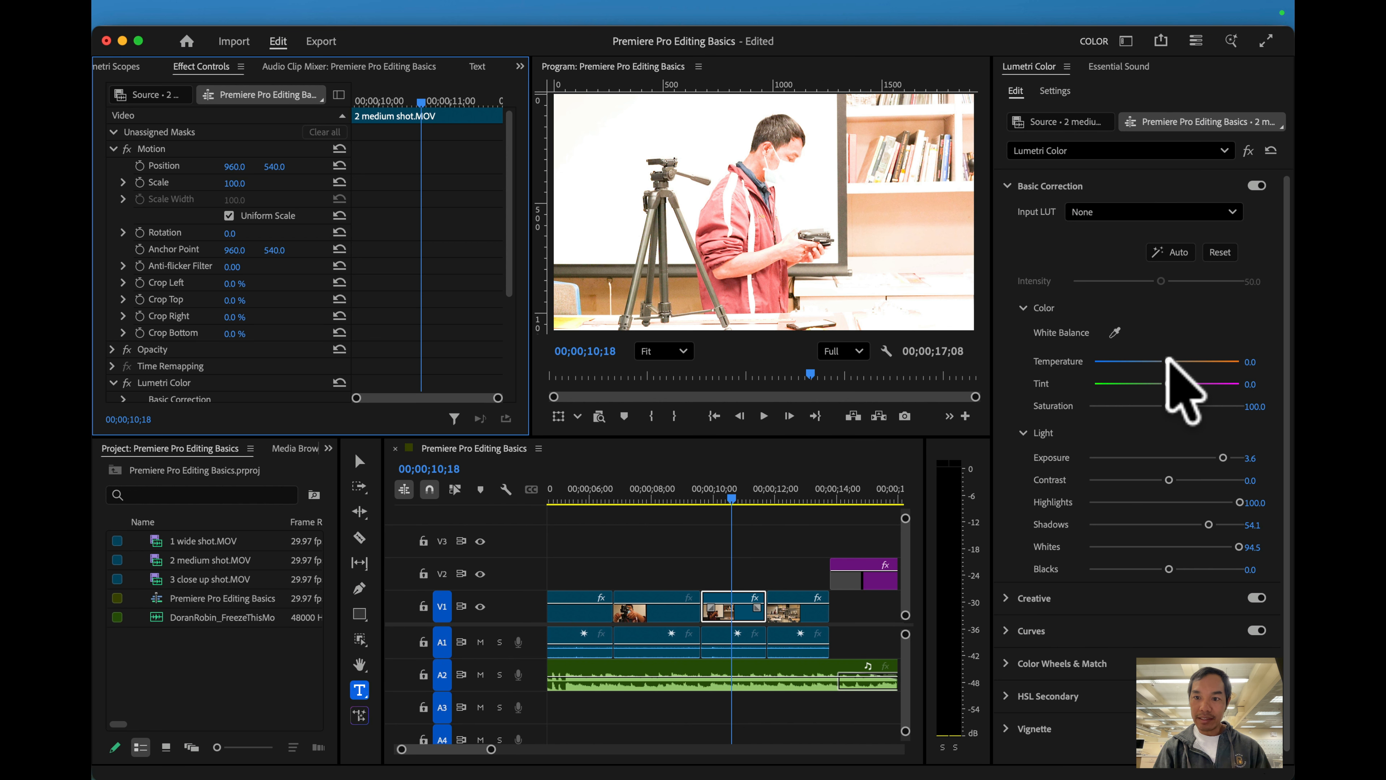
drag(1169, 361, 1062, 377)
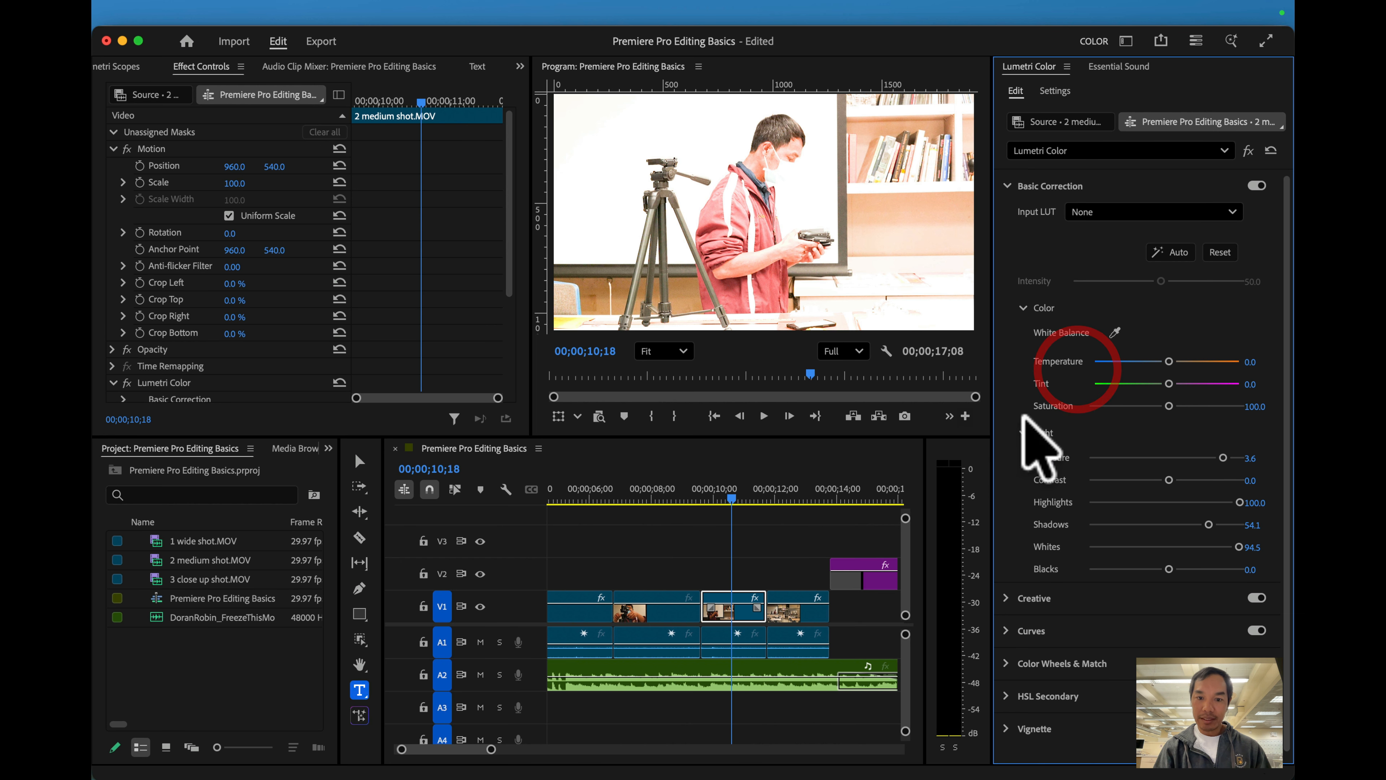
click(738, 596)
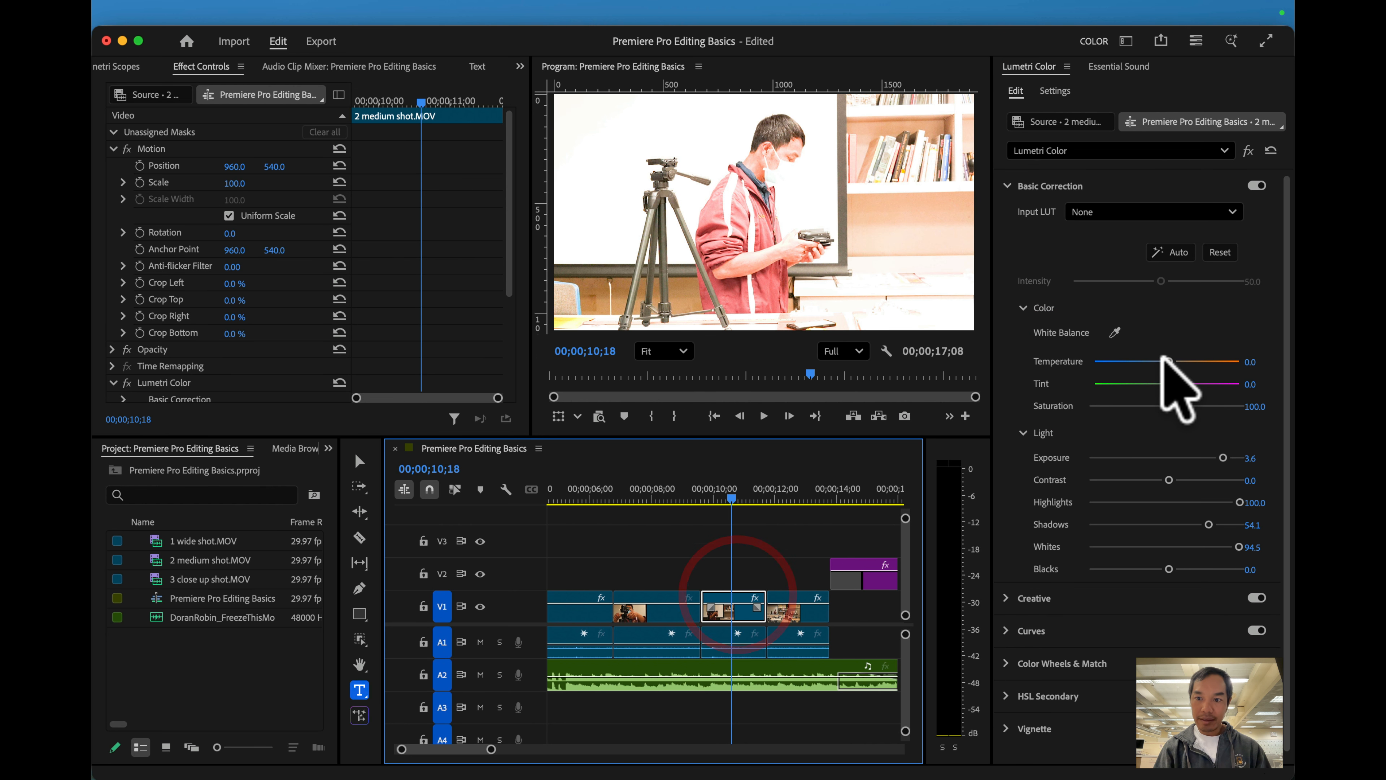
drag(1169, 362, 1042, 363)
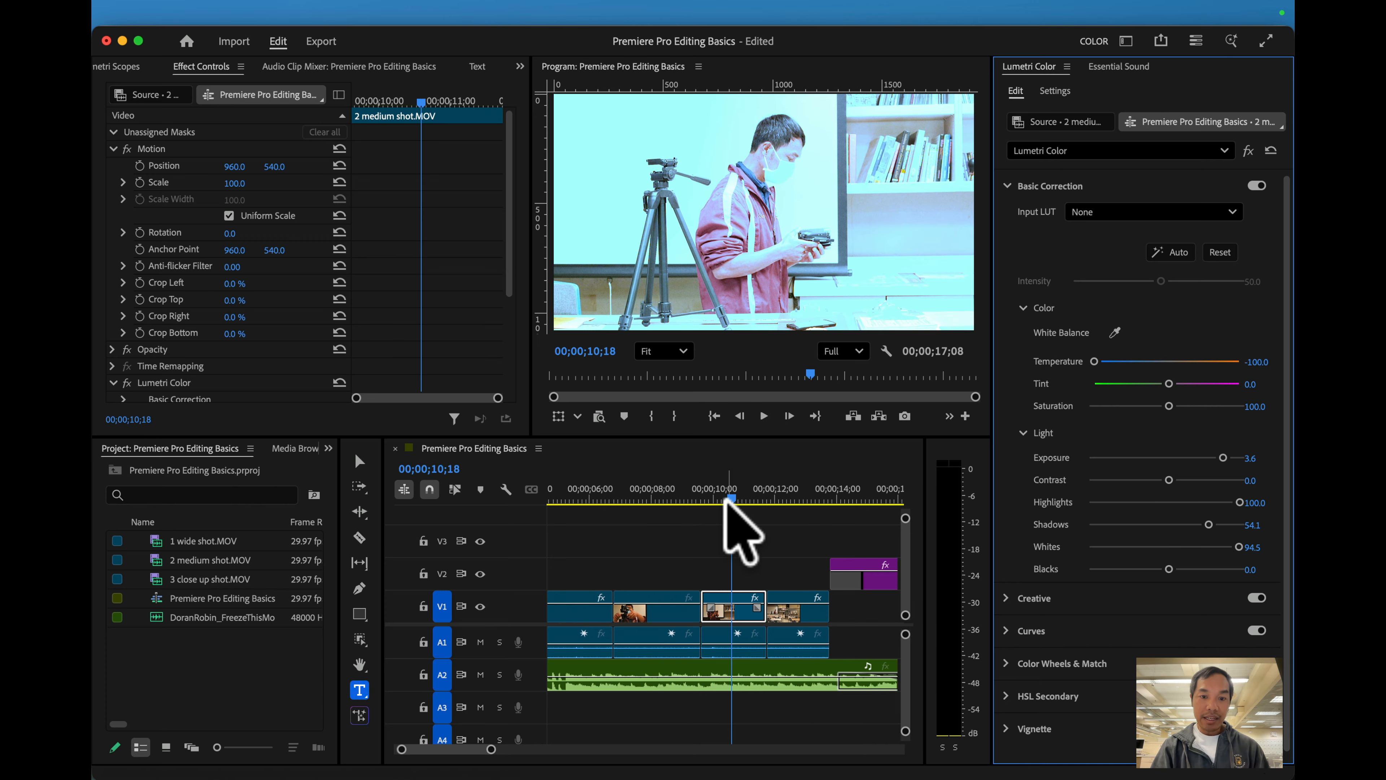
Step: Preview the end of the sequence from the last wide shot into the ending title
drag(743, 500, 806, 499)
key(space)
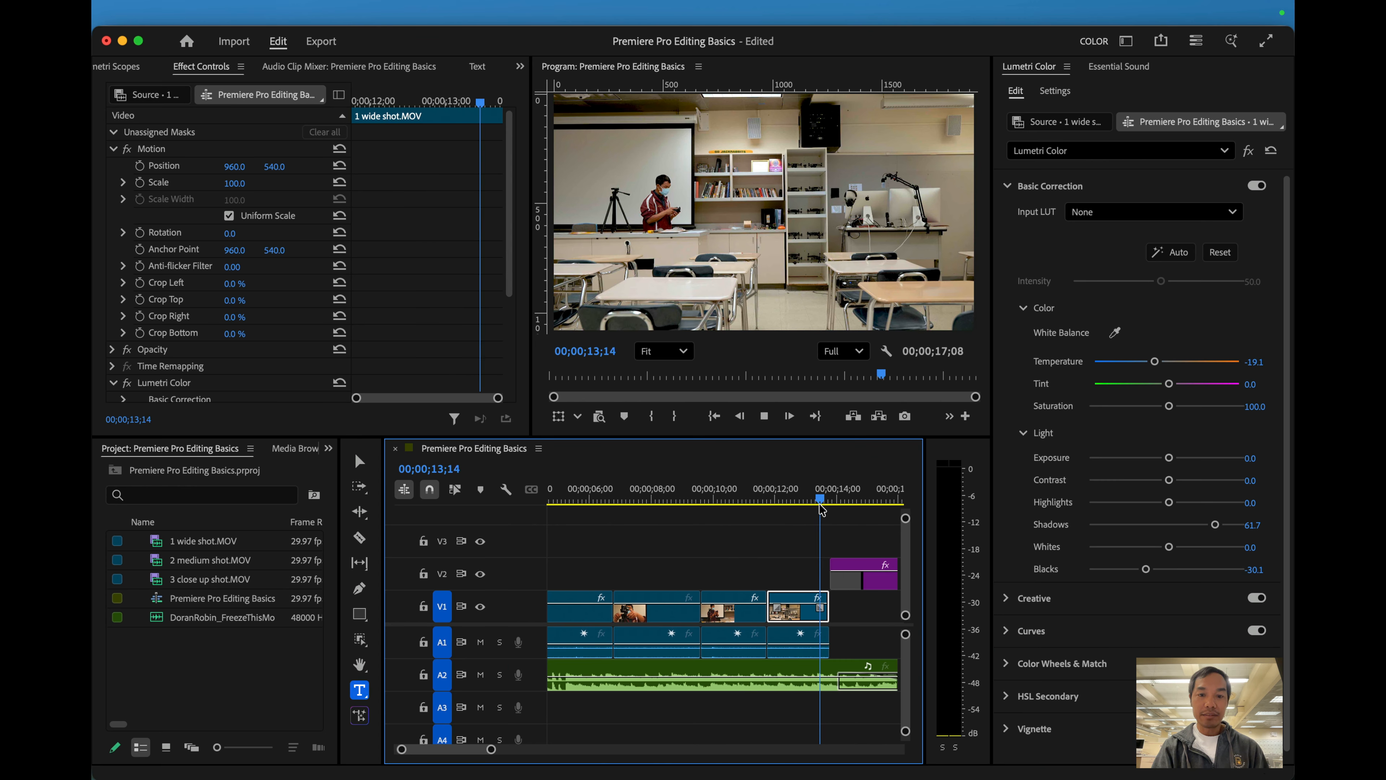
key(space)
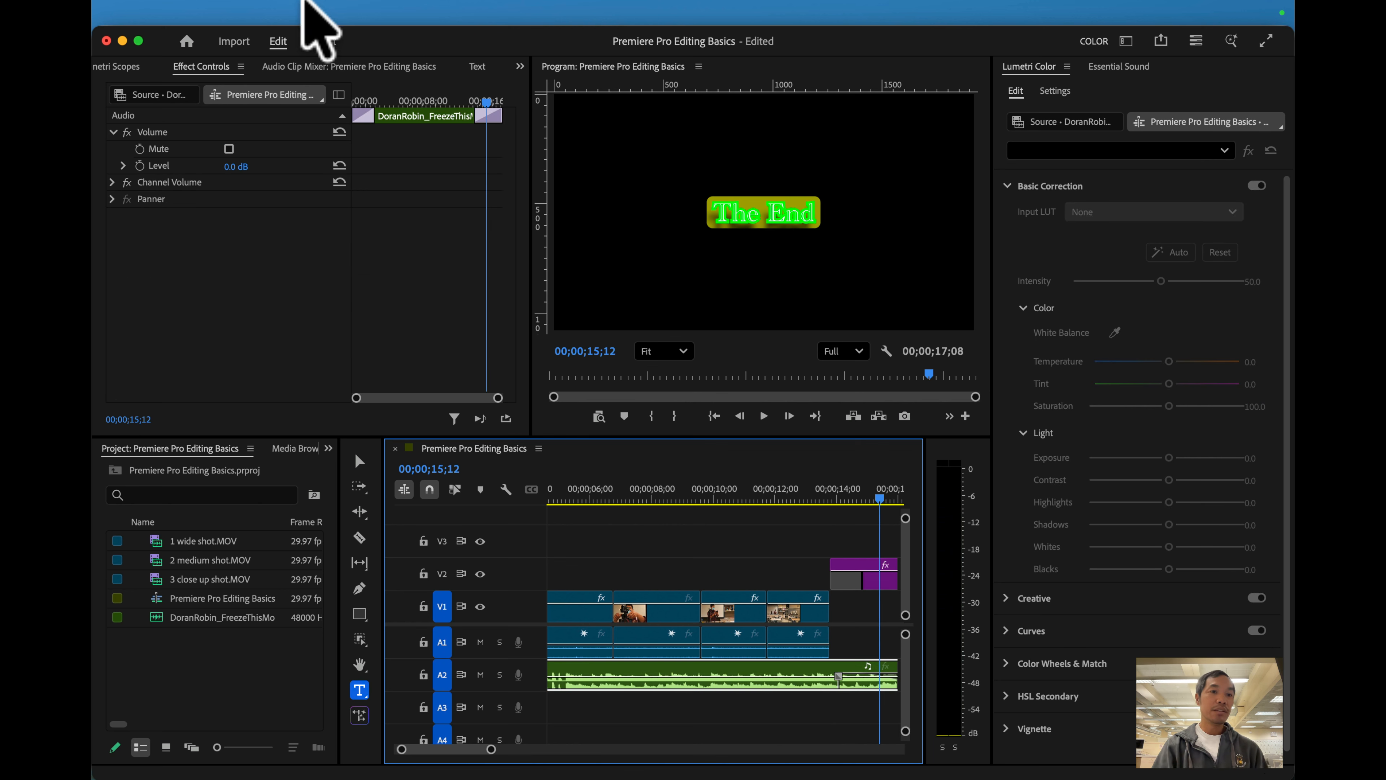
Step: Begin saving the project under a new name, and copy "Premiere Pro Workspaces" from the agenda slide in Google Slides
click(203, 13)
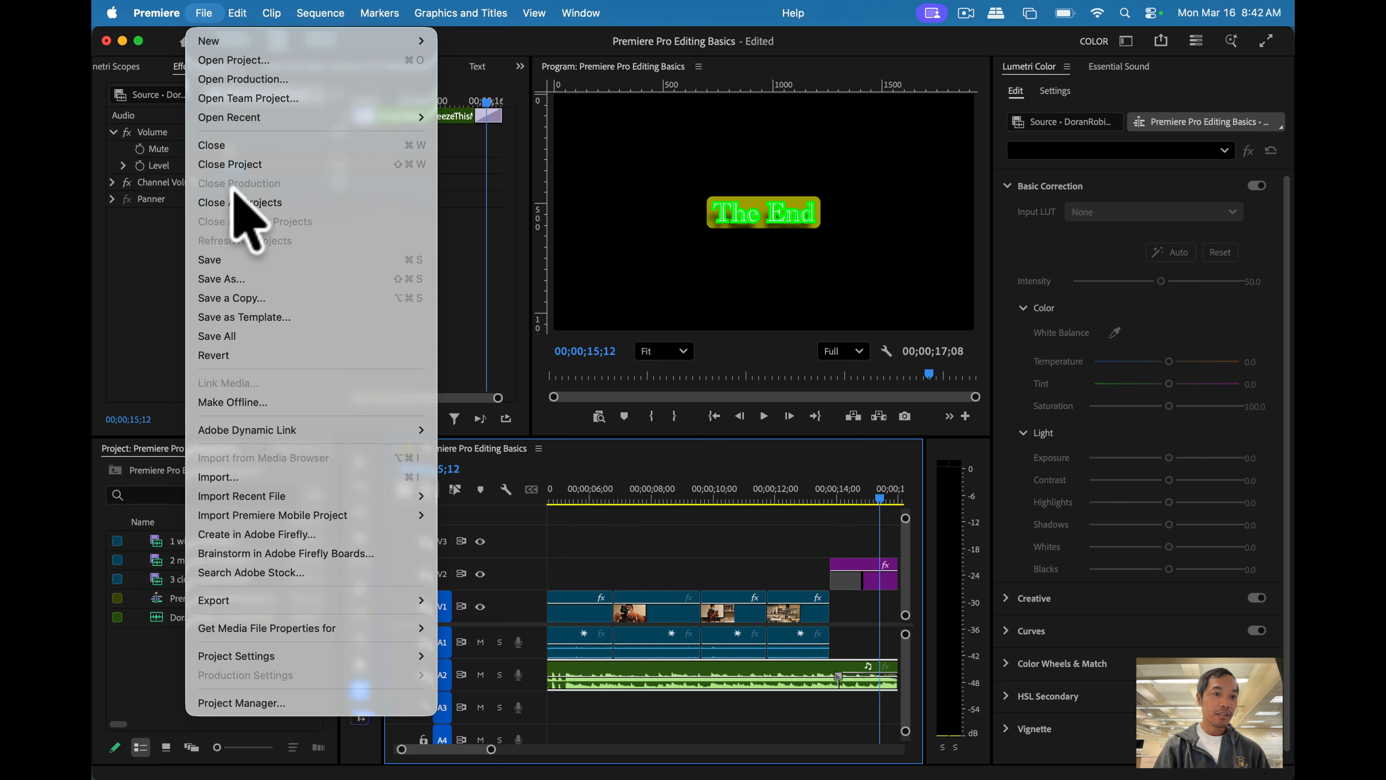
click(263, 274)
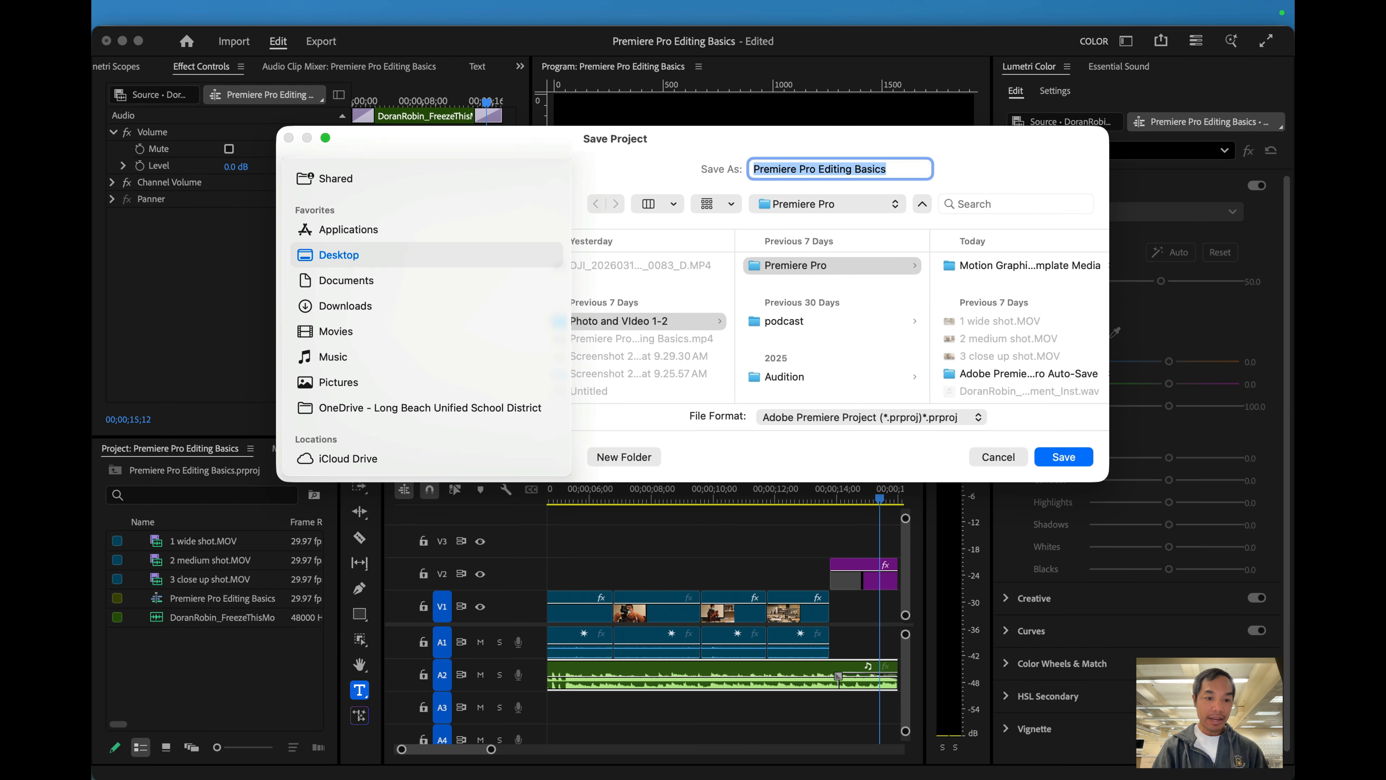
mouse_move(273, 777)
click(188, 728)
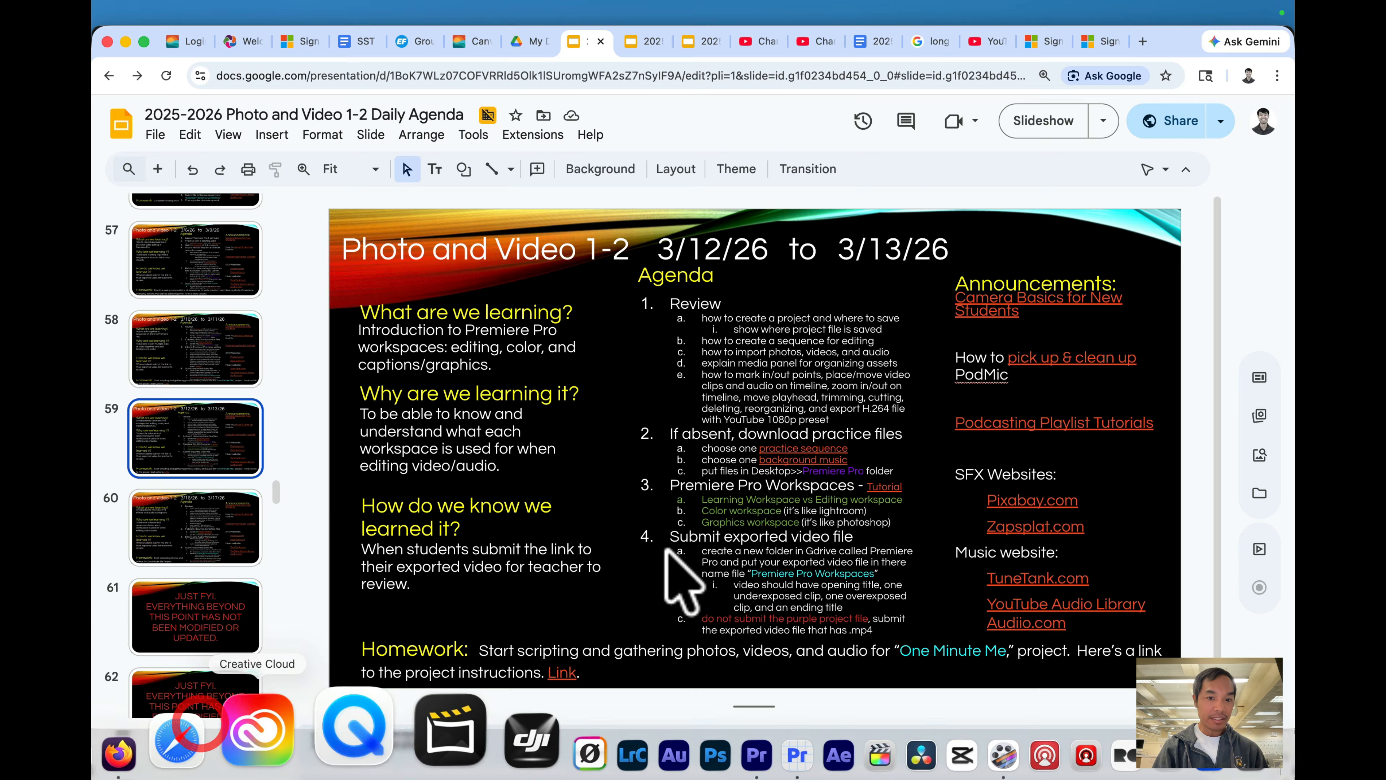
click(749, 574)
drag(851, 568, 875, 571)
right_click(841, 573)
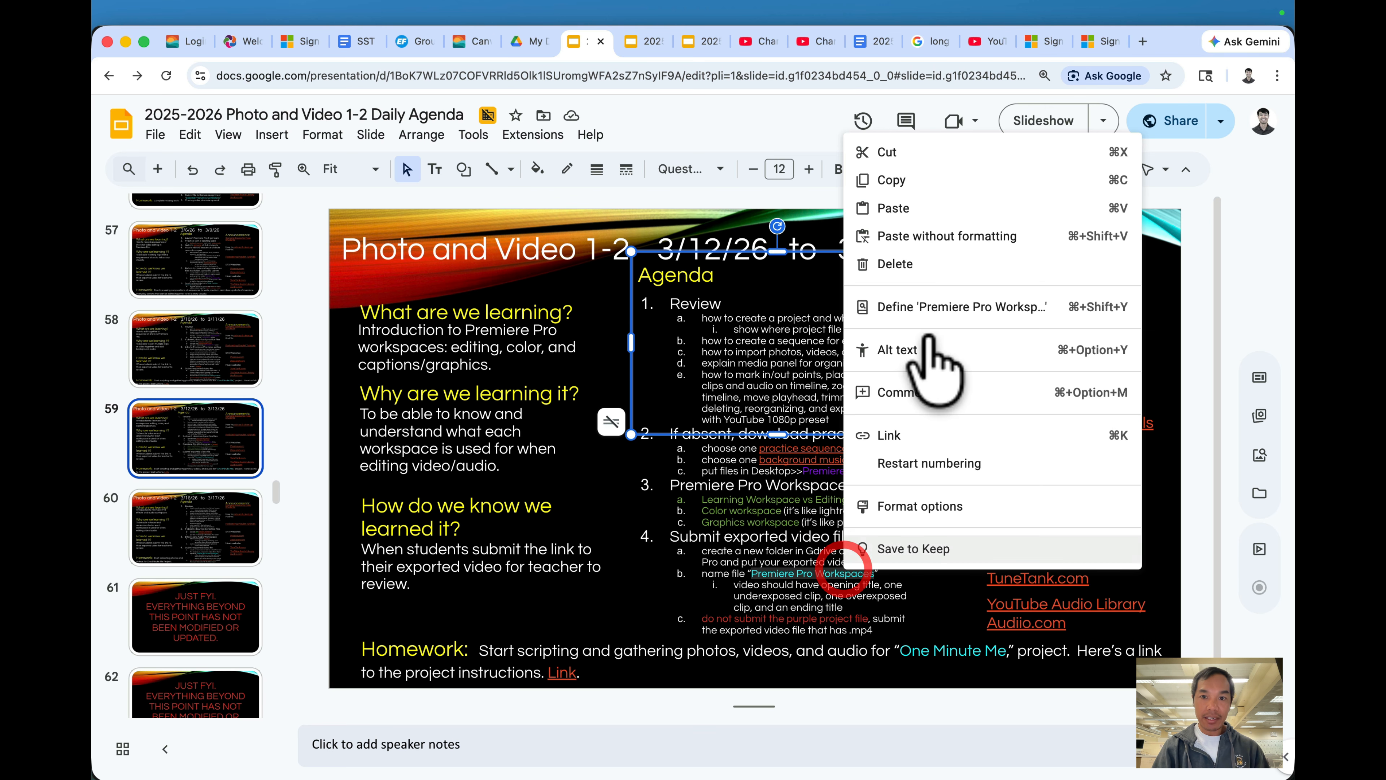
click(923, 182)
Step: Switch back to Premiere Pro and save the project as "Premiere Pro Workspaces" in the Desktop folder Photo and VIdeo 1-2 > Premiere Pro
mouse_move(709, 759)
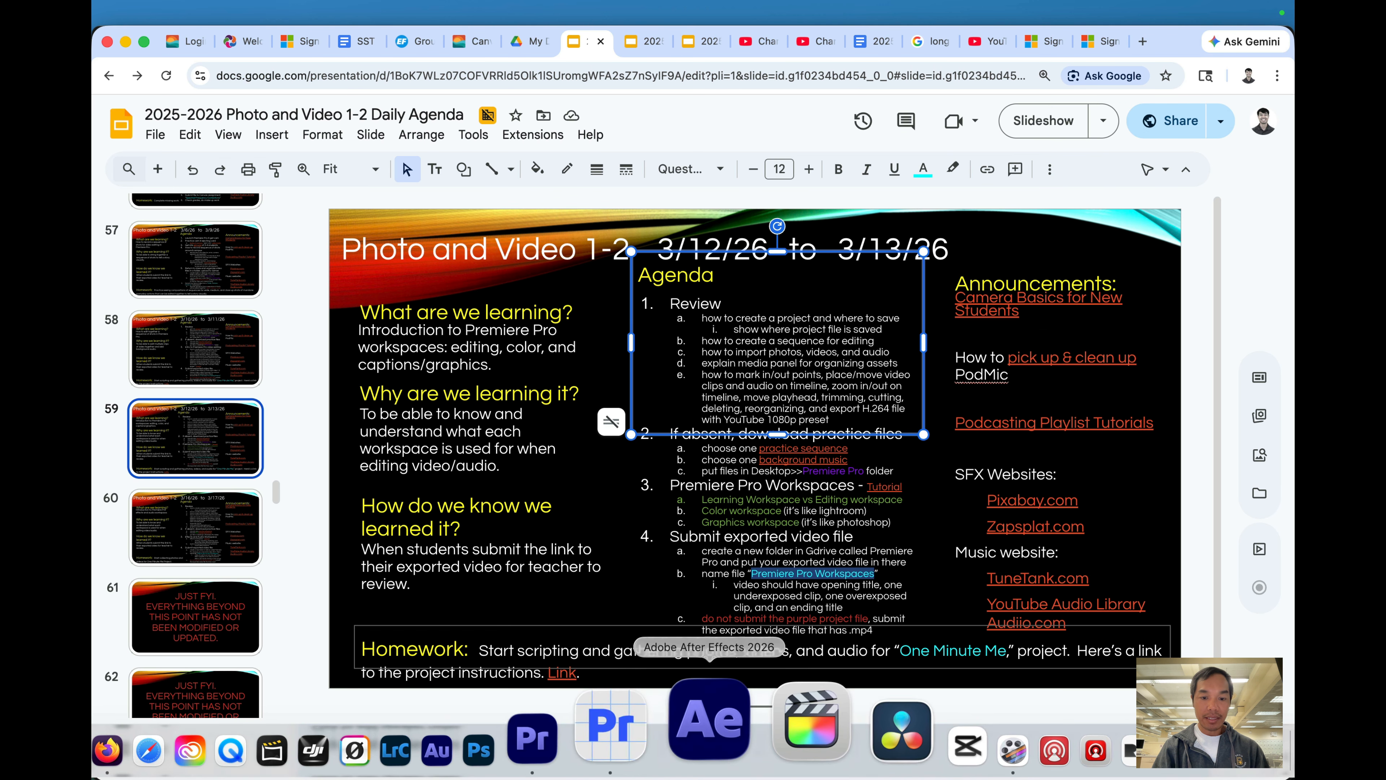
click(627, 729)
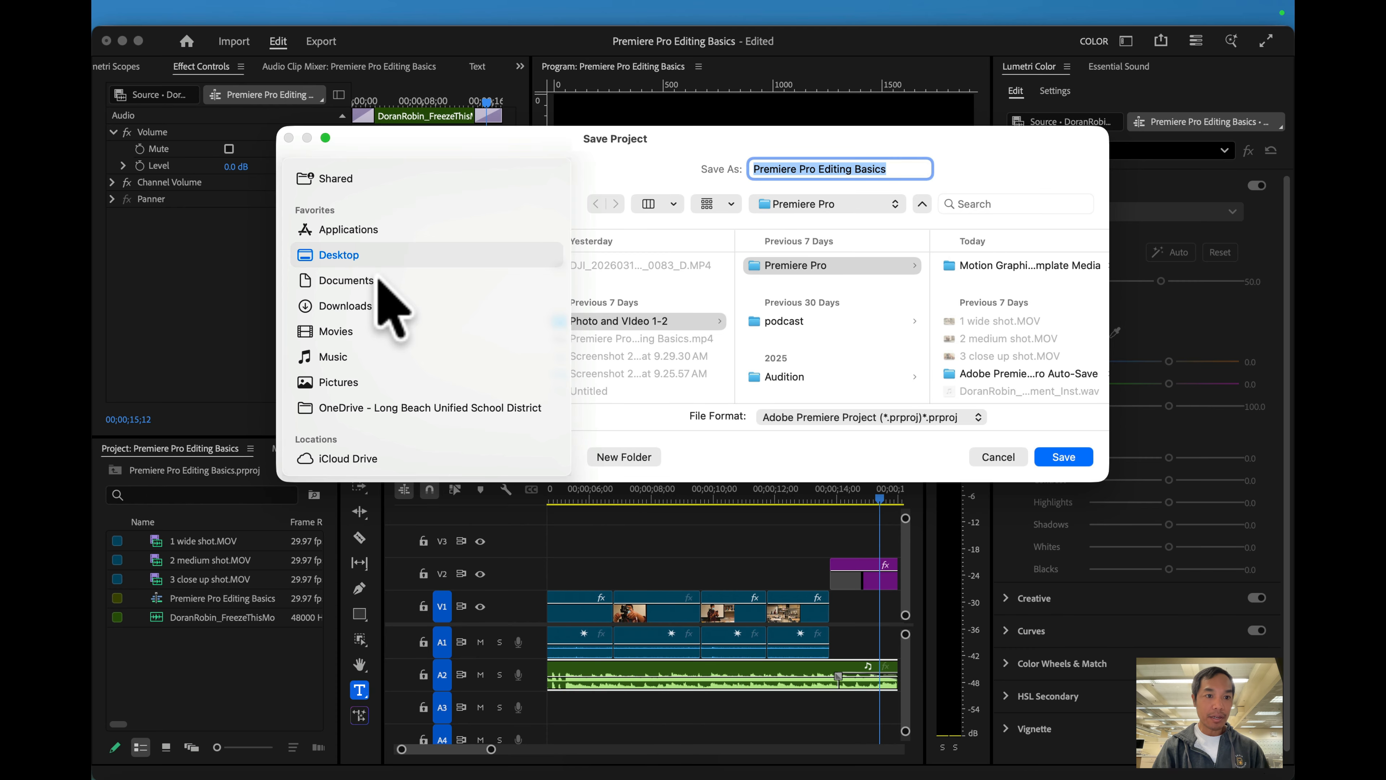
click(341, 254)
click(654, 321)
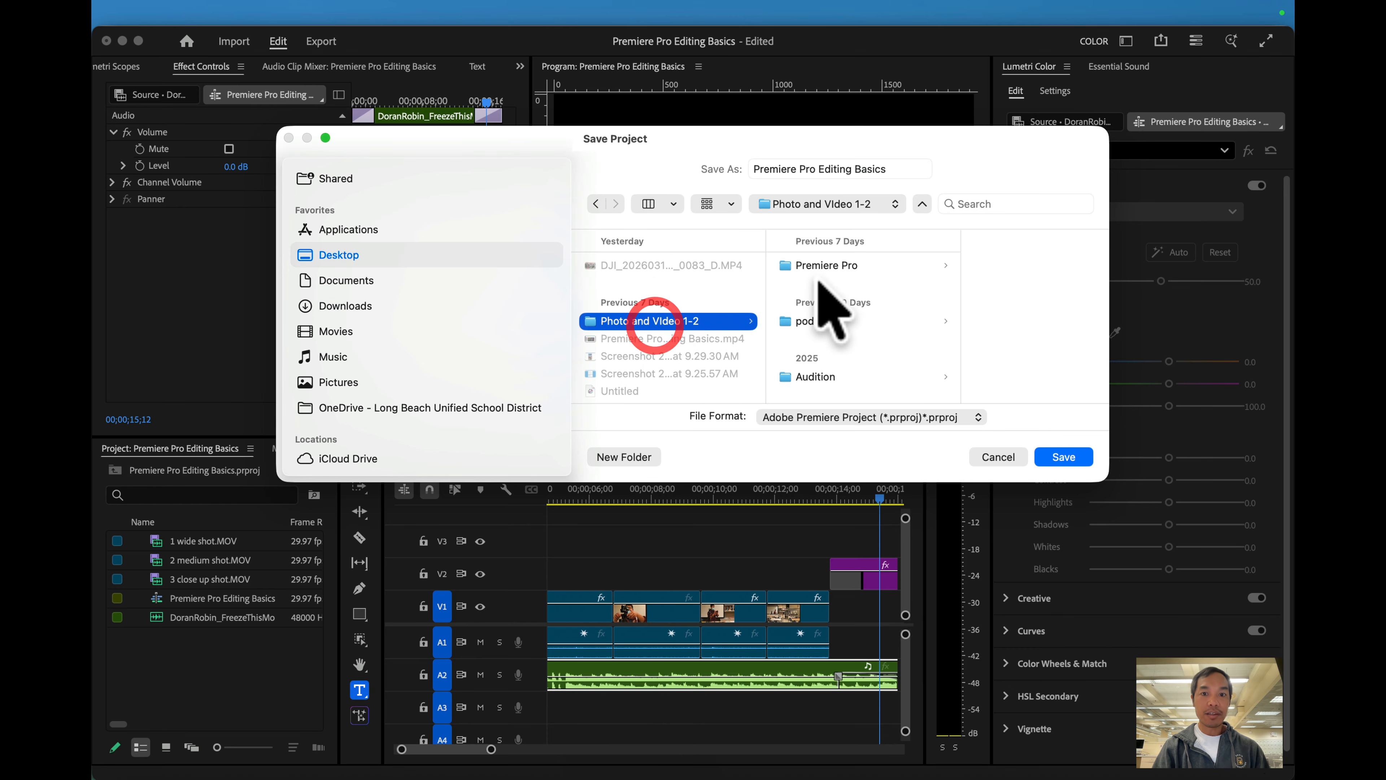
click(830, 266)
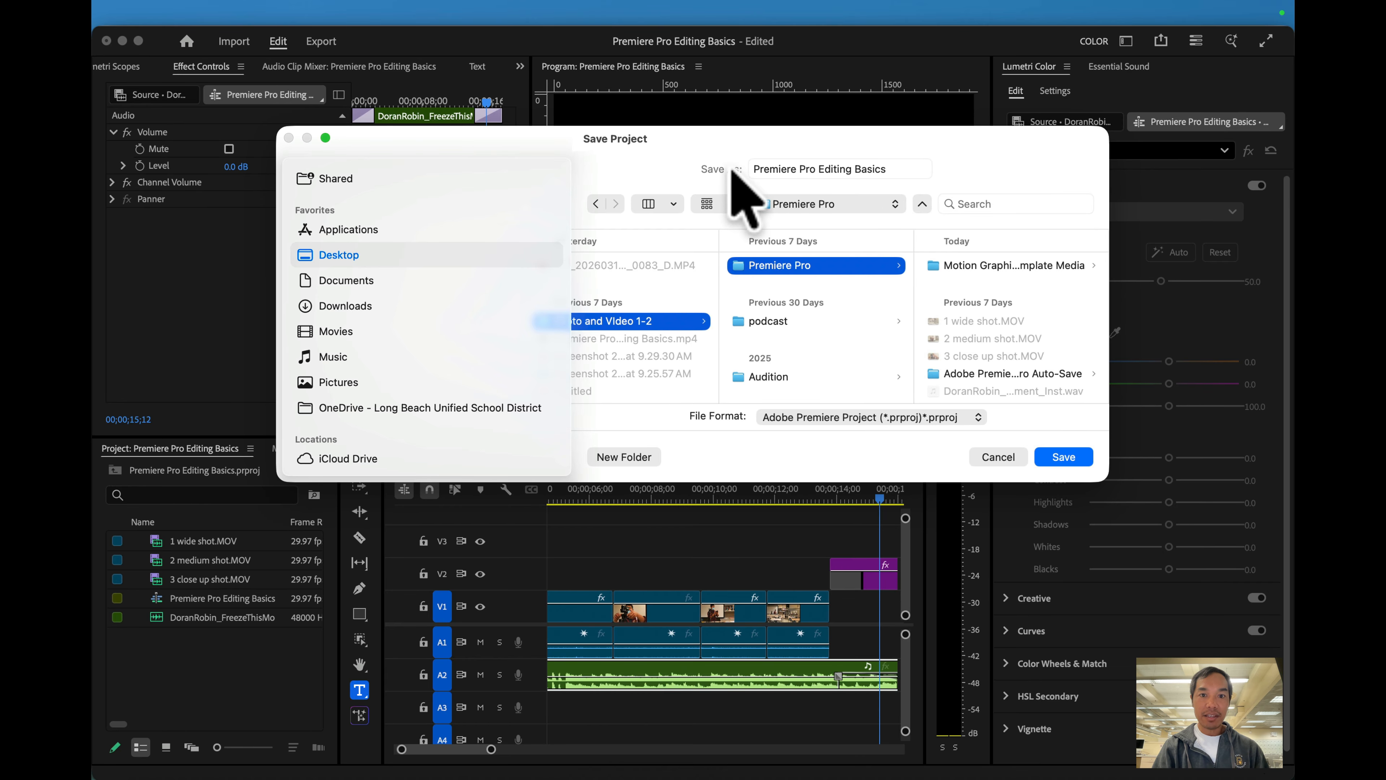
click(885, 168)
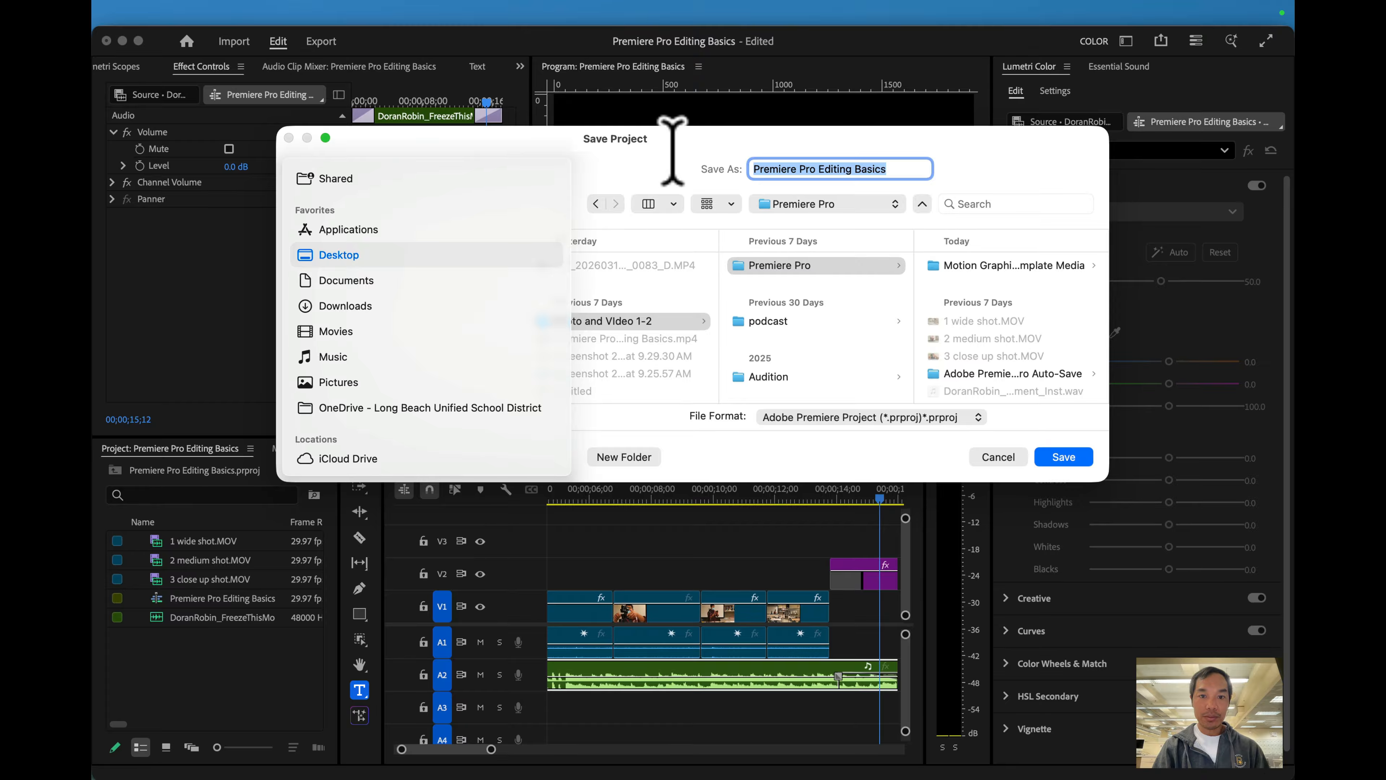
right_click(840, 166)
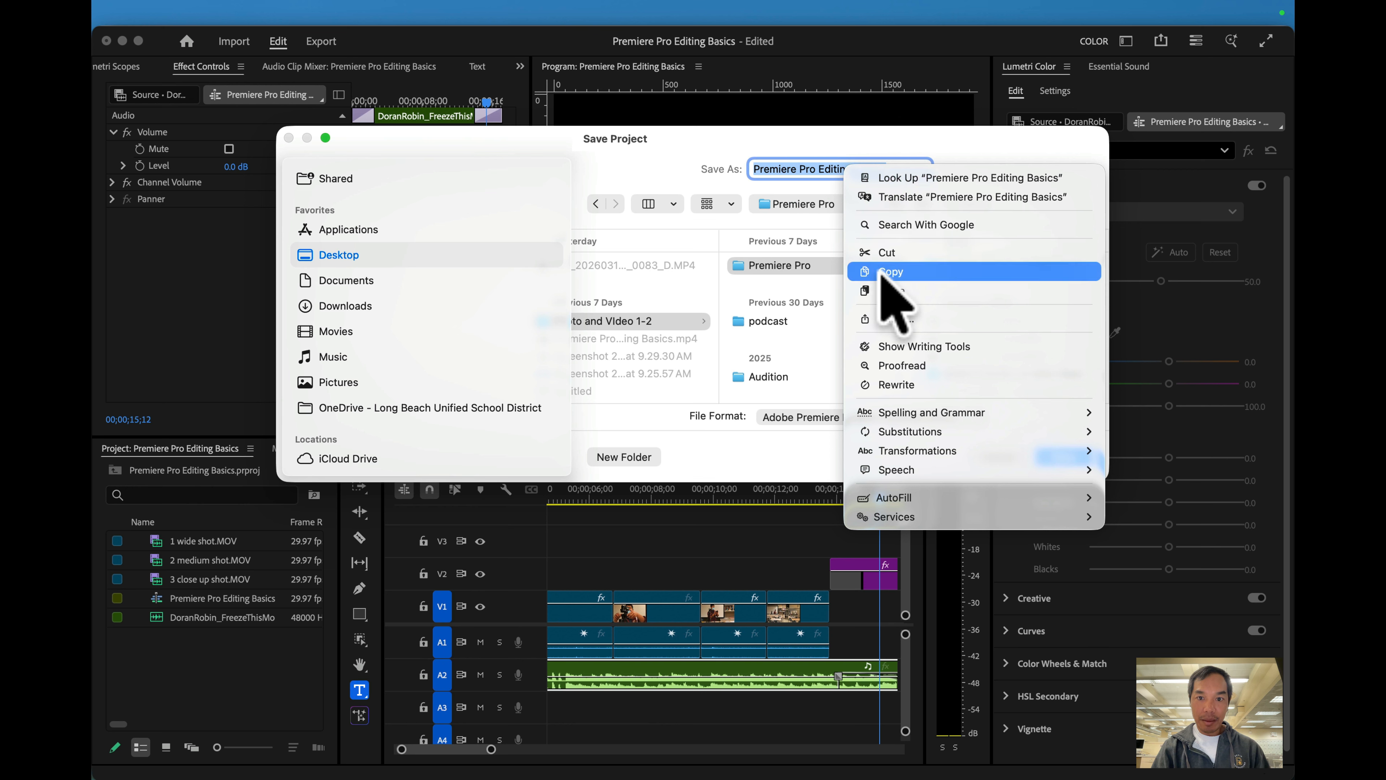
click(887, 290)
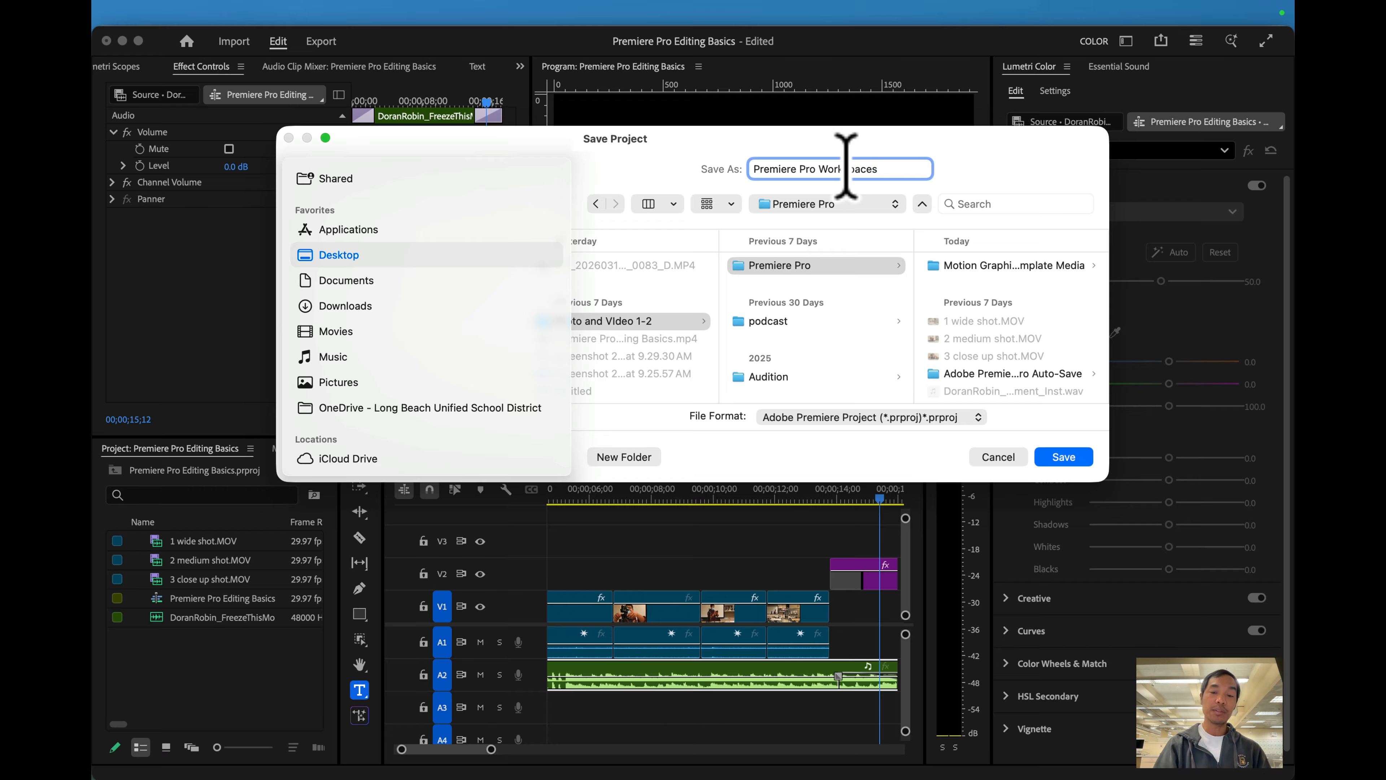
click(1061, 458)
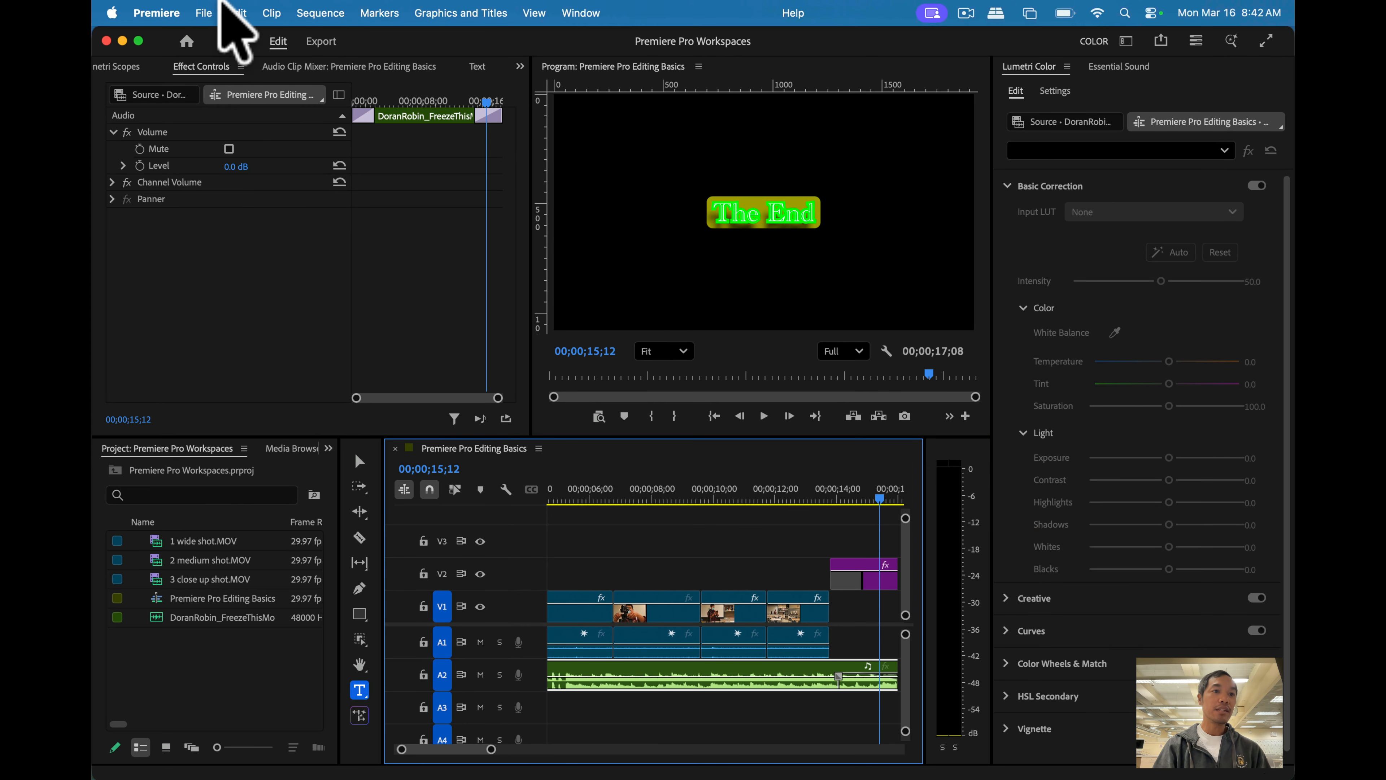
Step: Start a media export of the sequence and choose the Desktop folder Photo and VIdeo 1-2 > Premiere Pro as its location
click(201, 12)
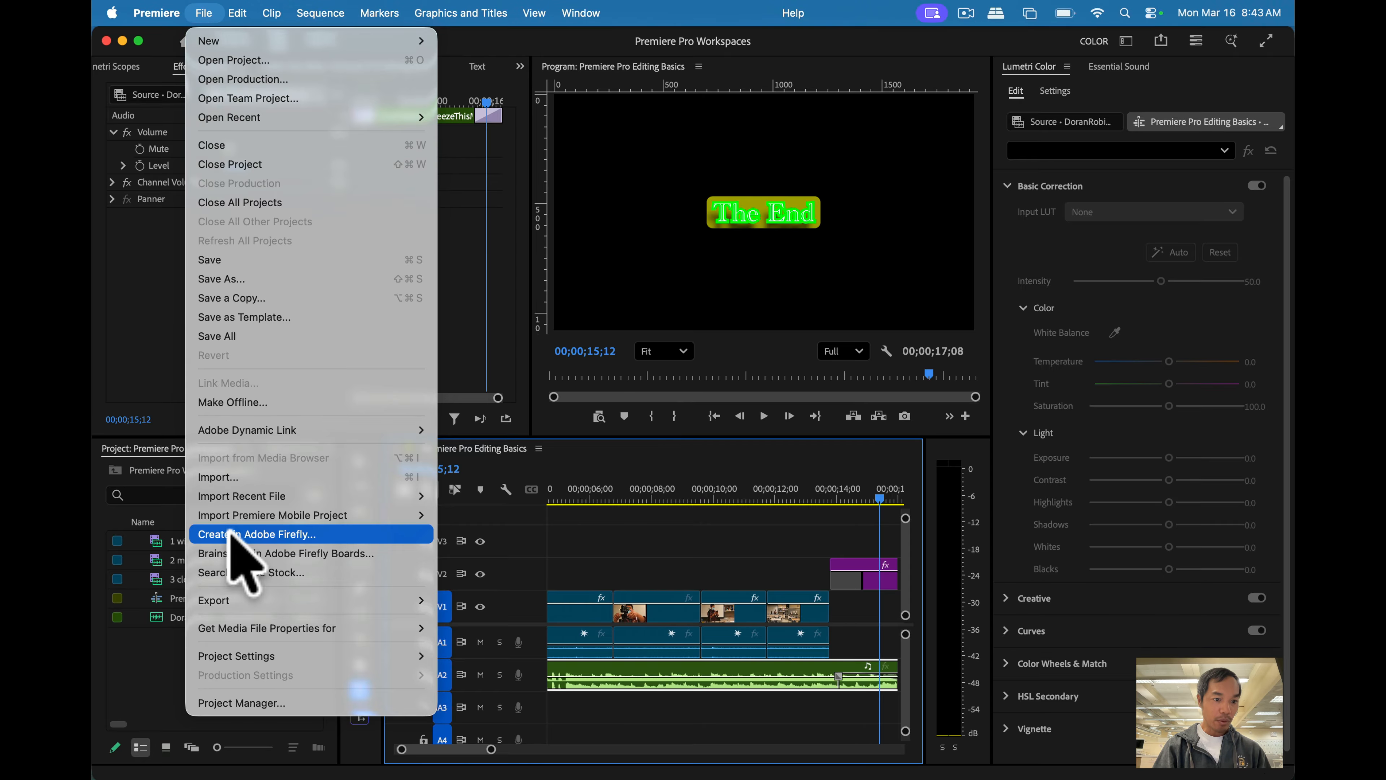
mouse_move(253, 600)
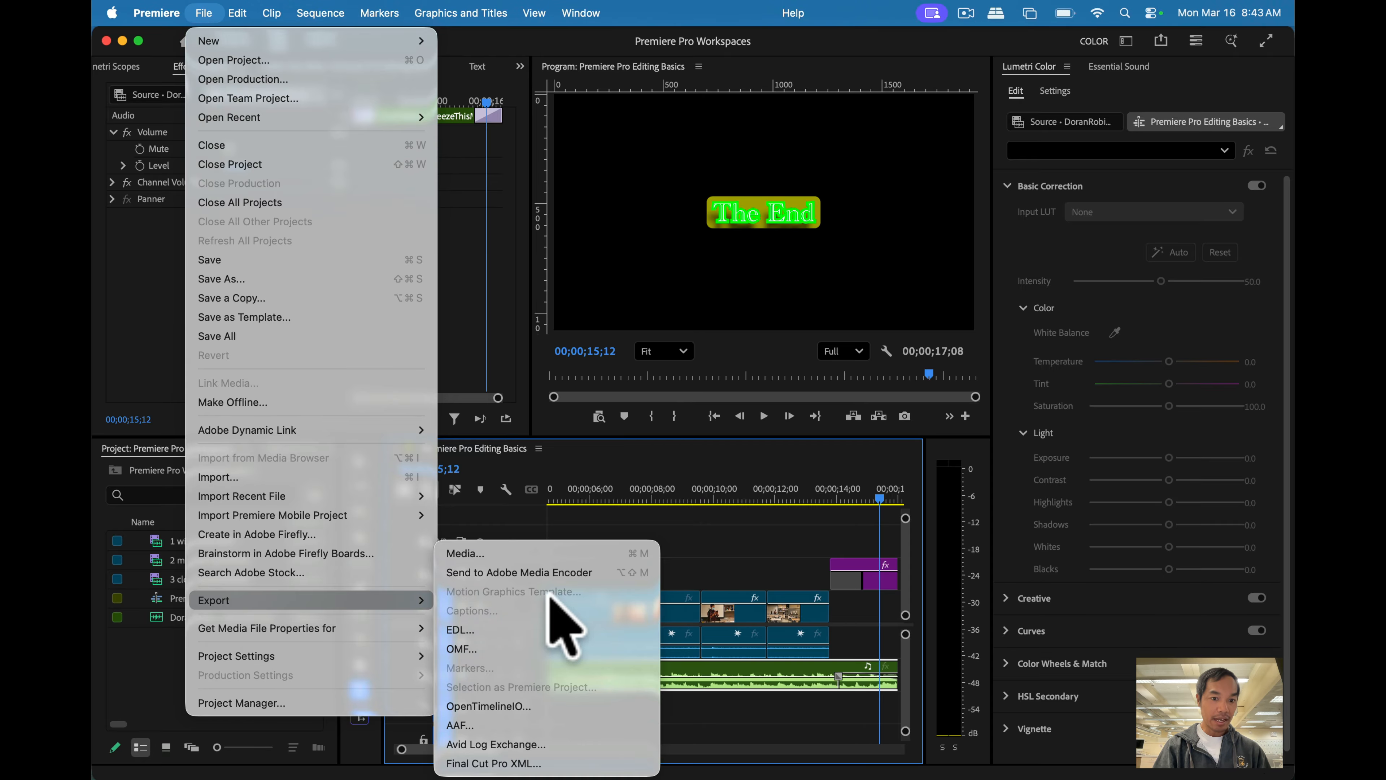
click(536, 552)
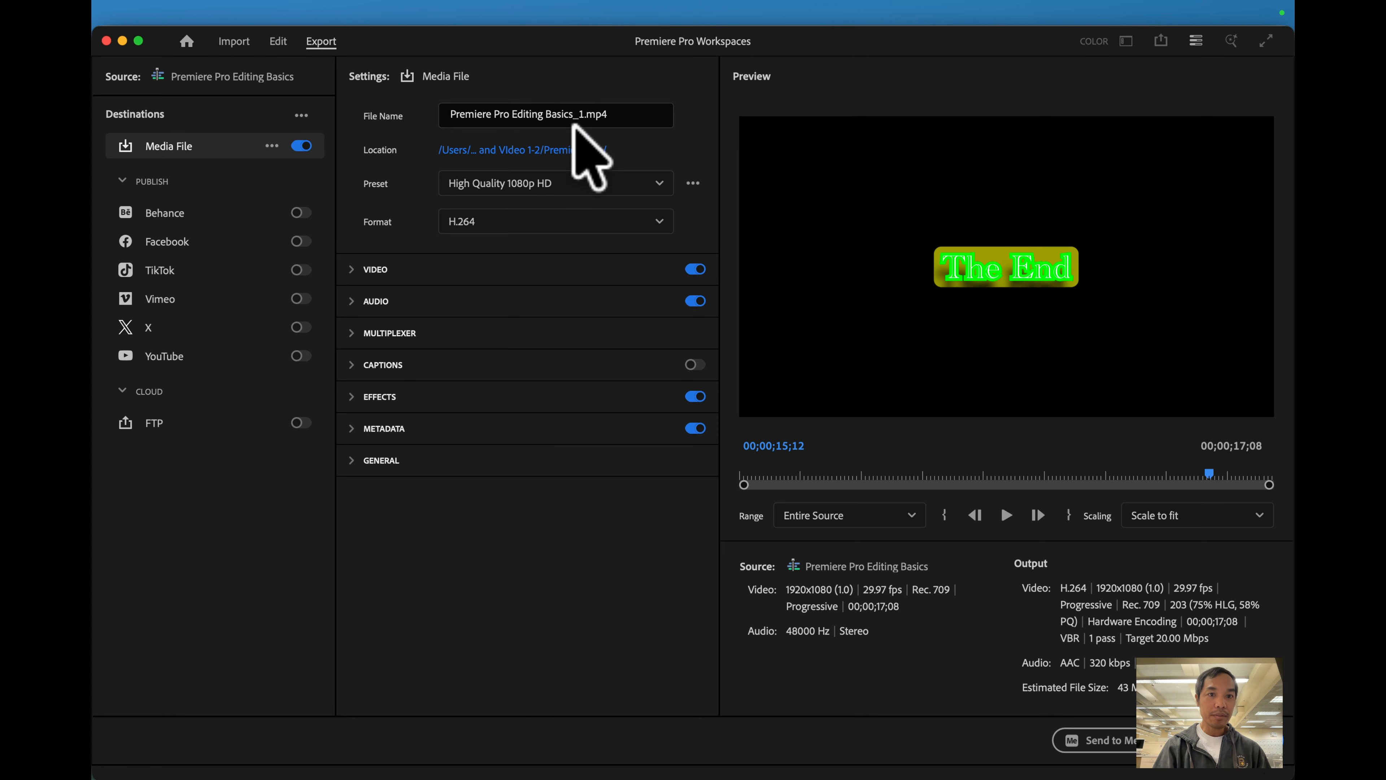
click(524, 150)
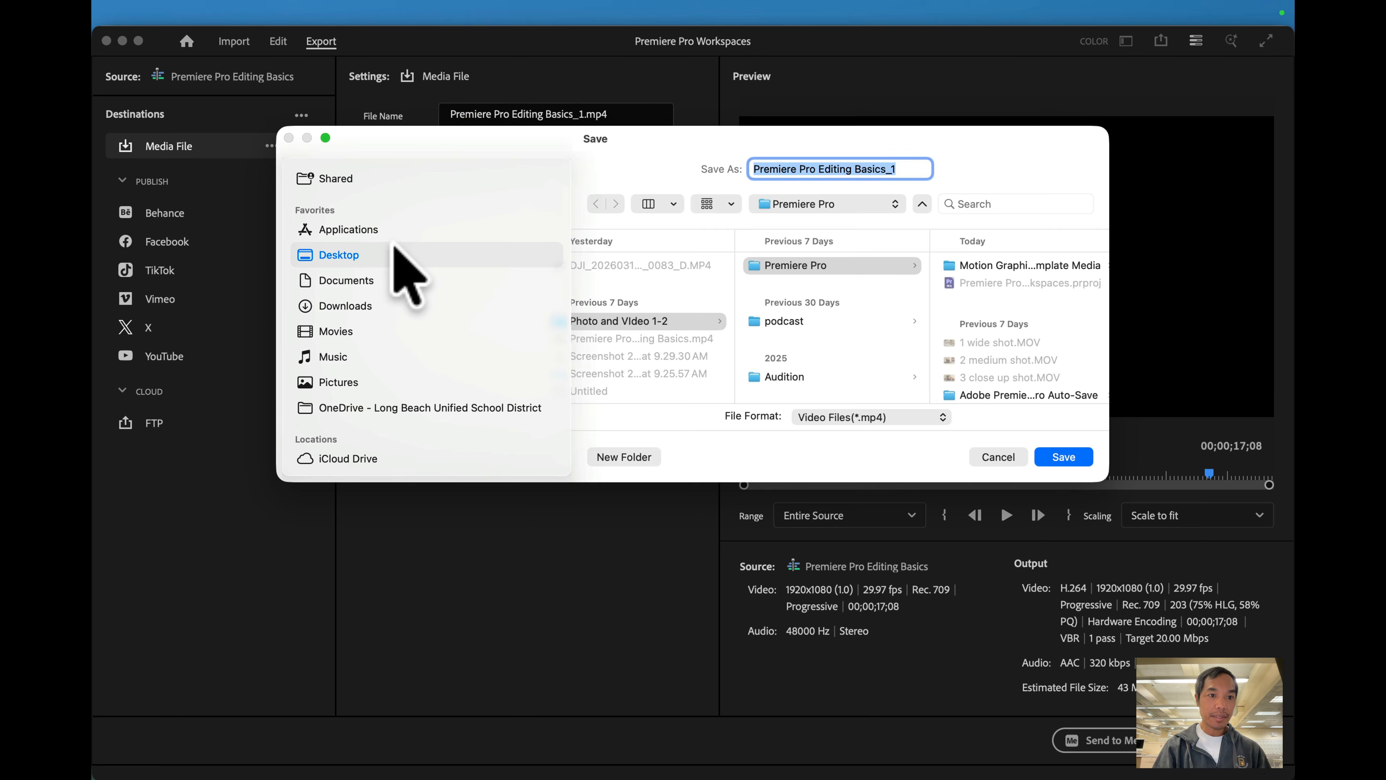
click(340, 254)
click(633, 321)
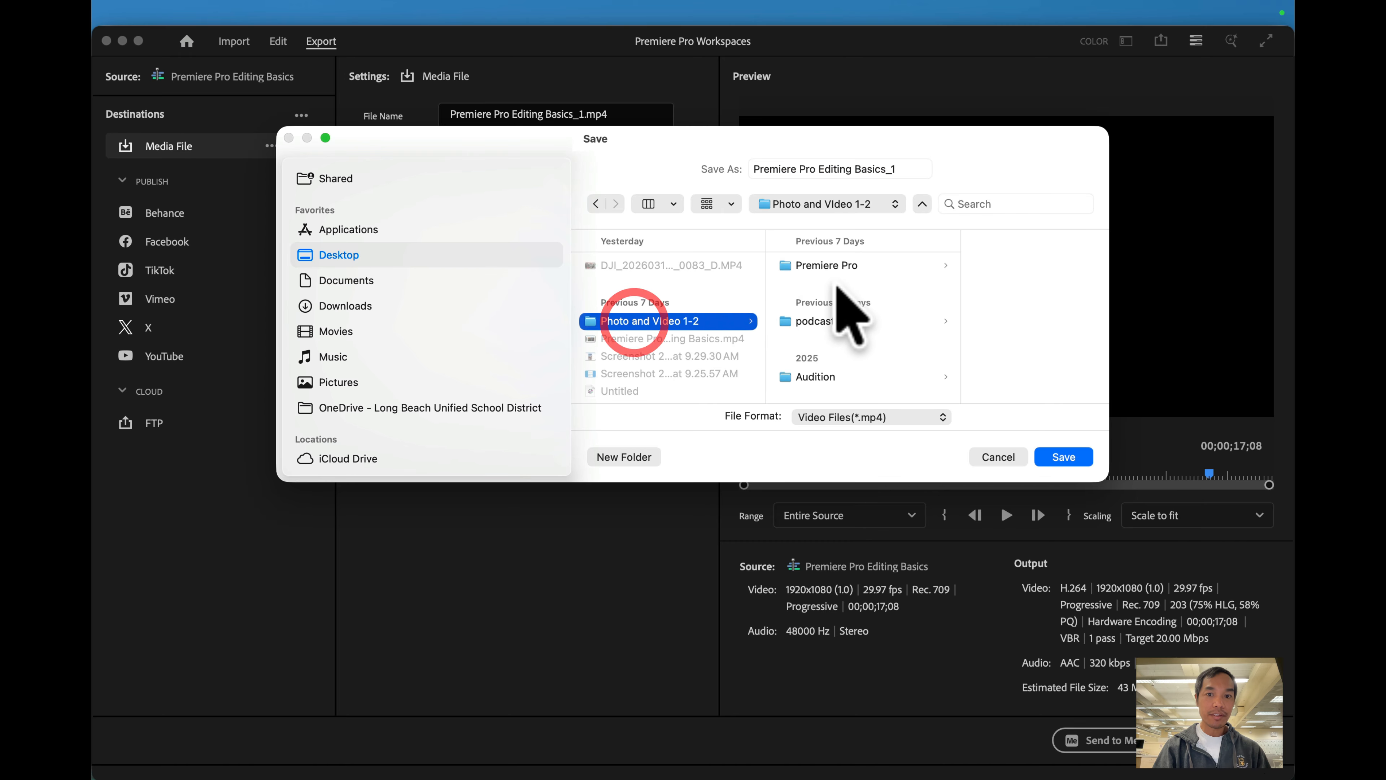
click(847, 265)
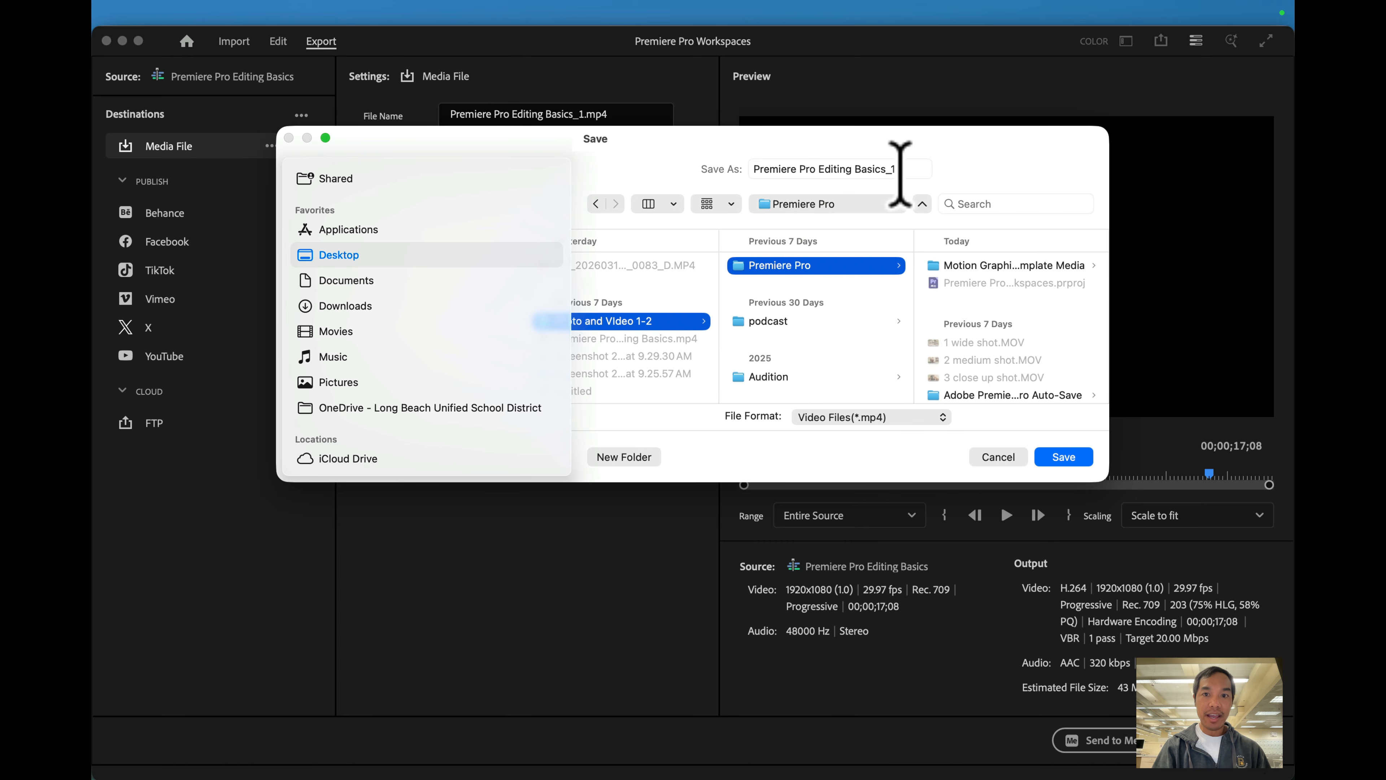
Step: Name the exported MP4 file "Premiere Pro Workspaces" using the copied text, and save the file name and location
drag(900, 175, 727, 174)
key(BackSpace)
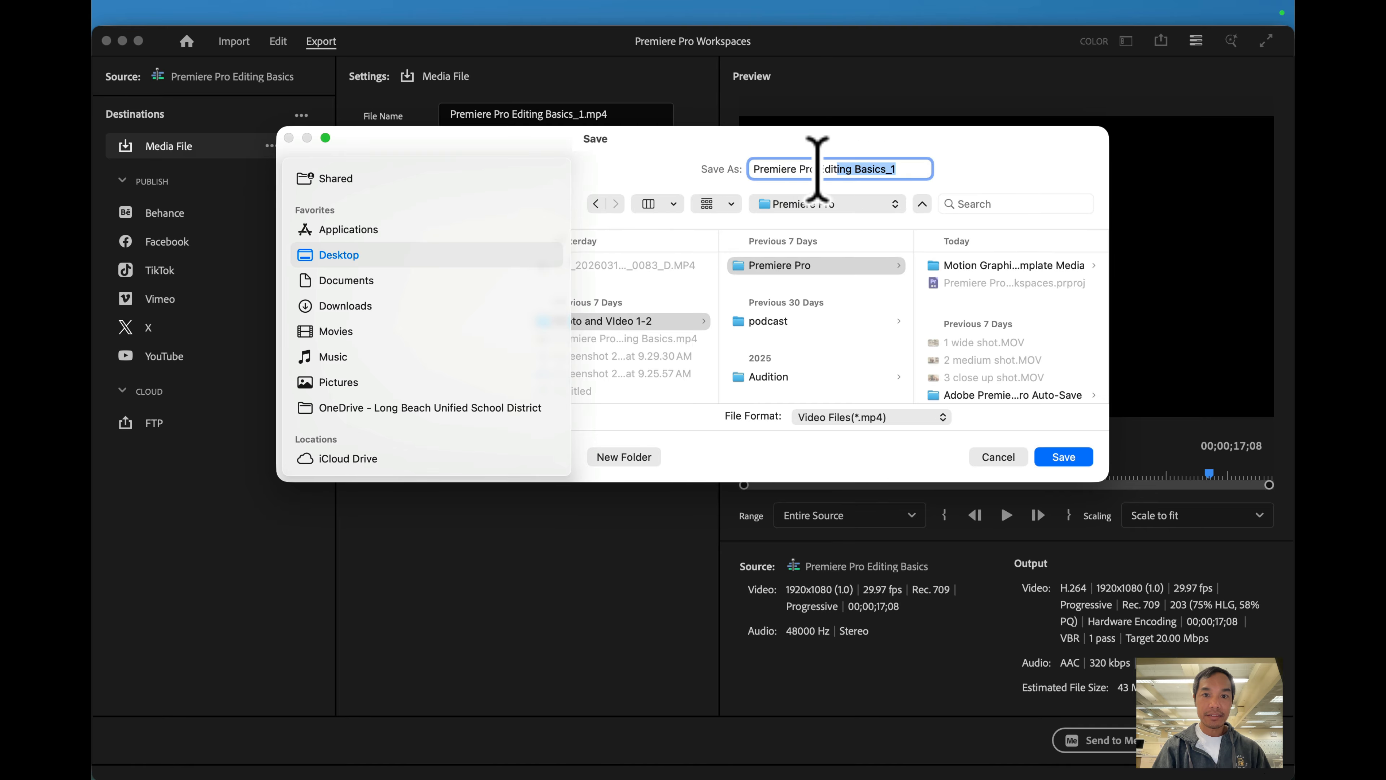
right_click(786, 167)
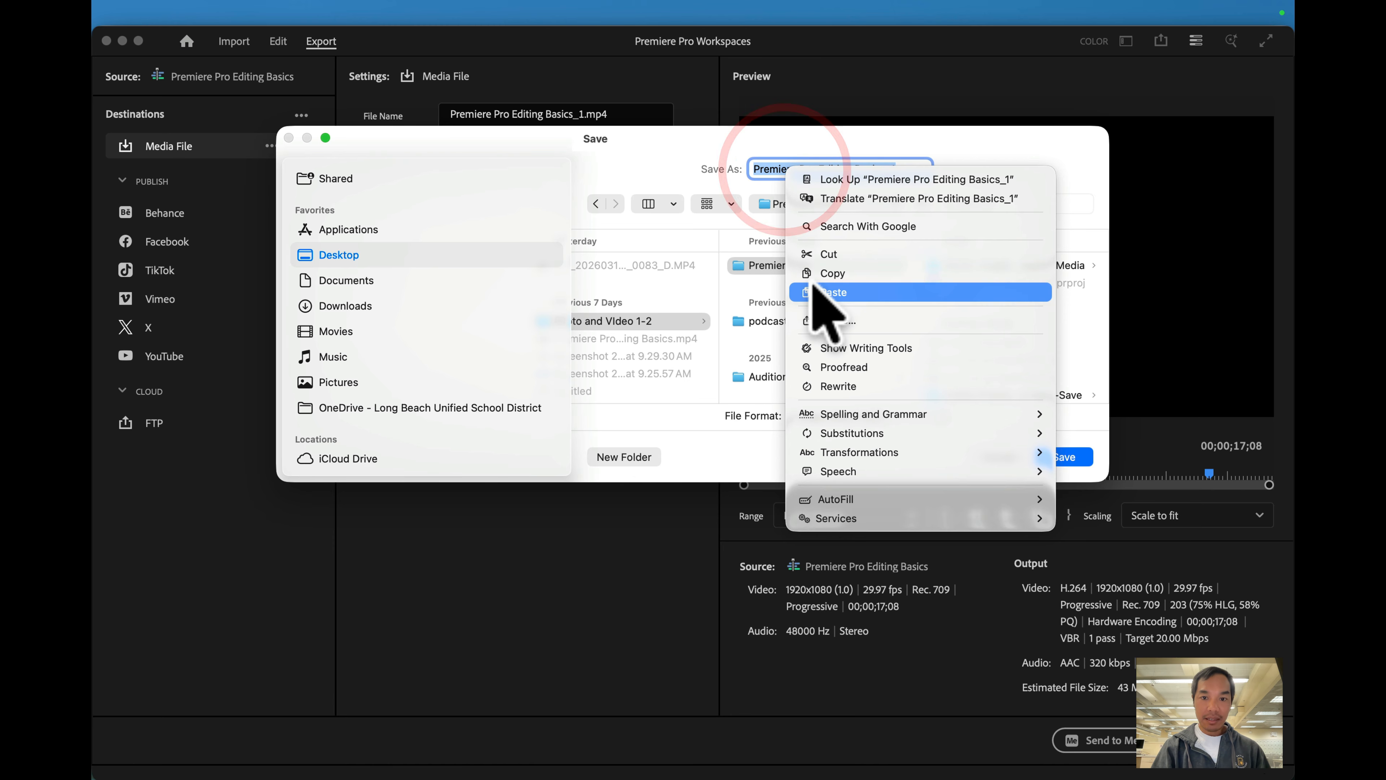
click(851, 292)
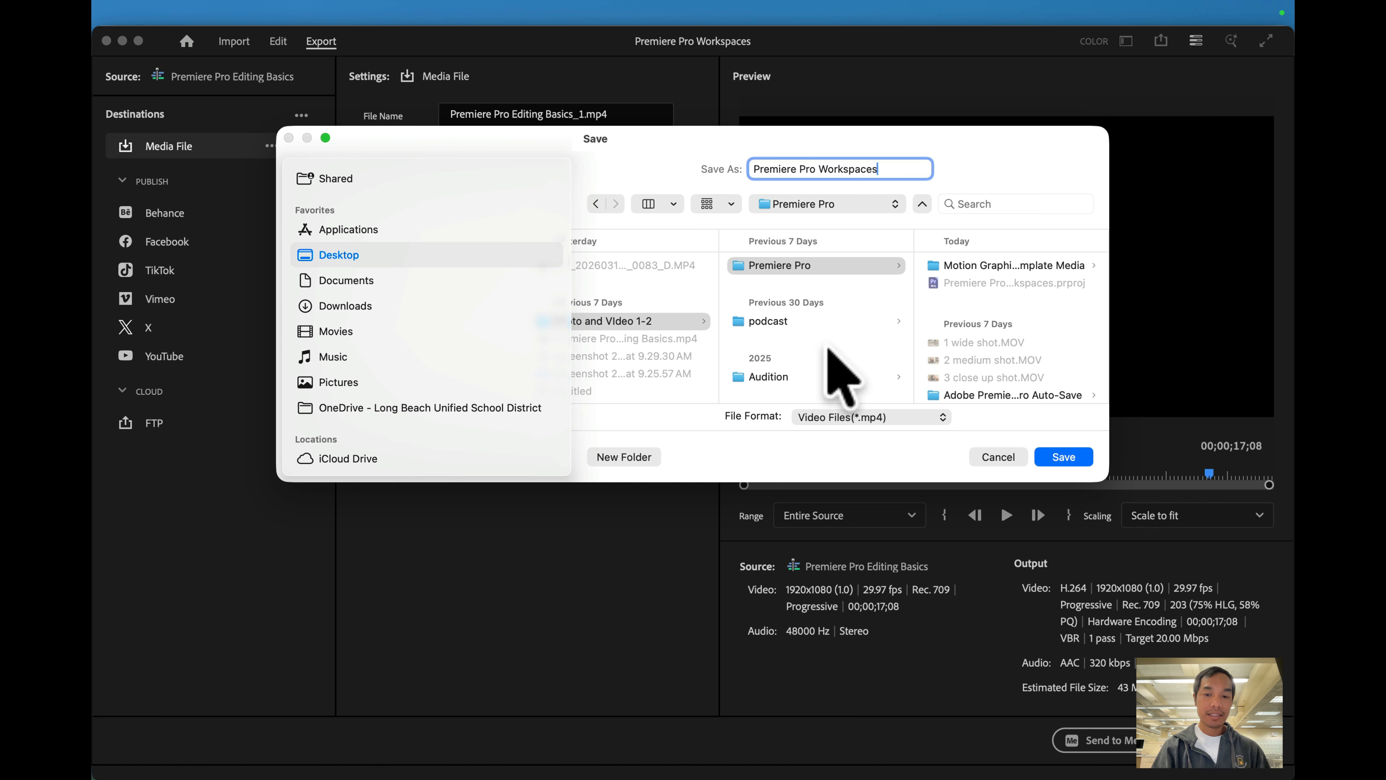
click(1061, 456)
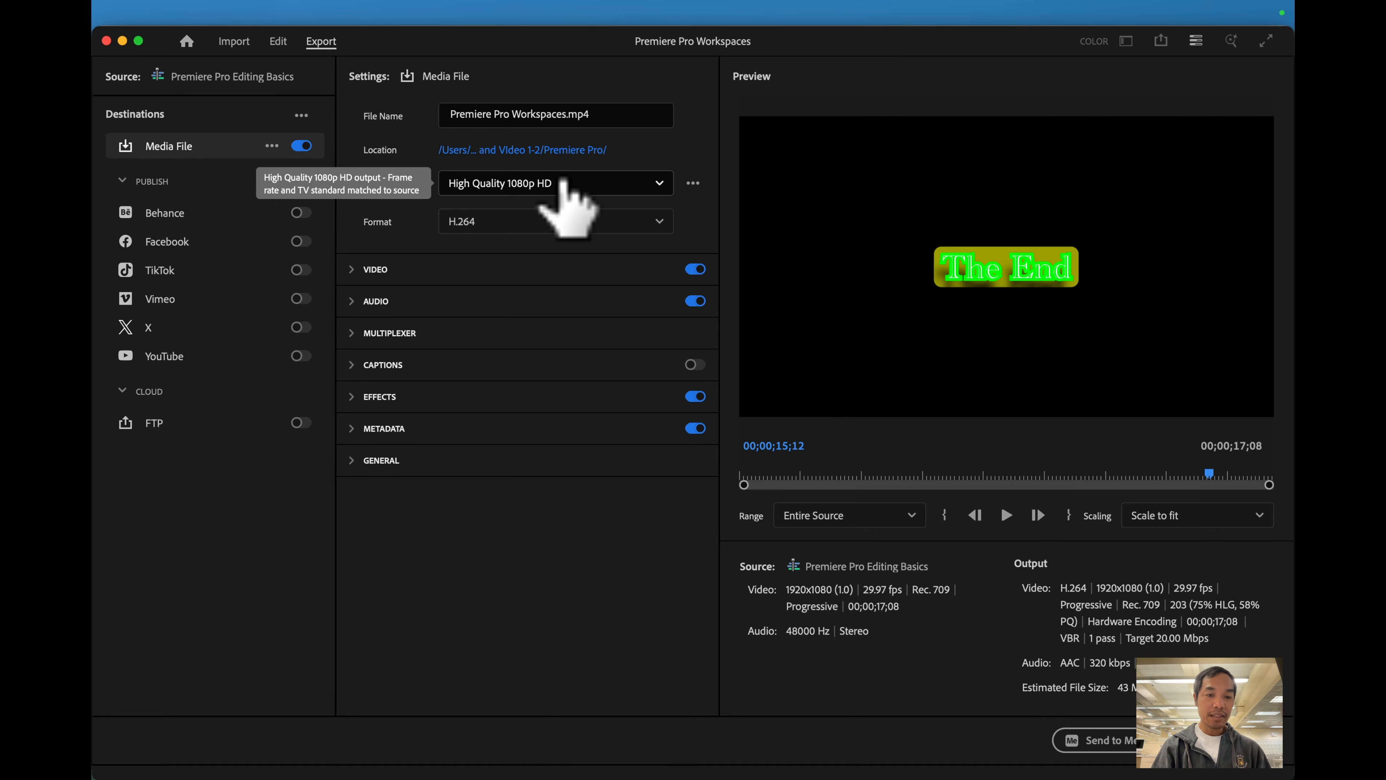
Step: Search all export presets for "yout", apply the YouTube 1080p Full HD preset, and export the video
click(660, 184)
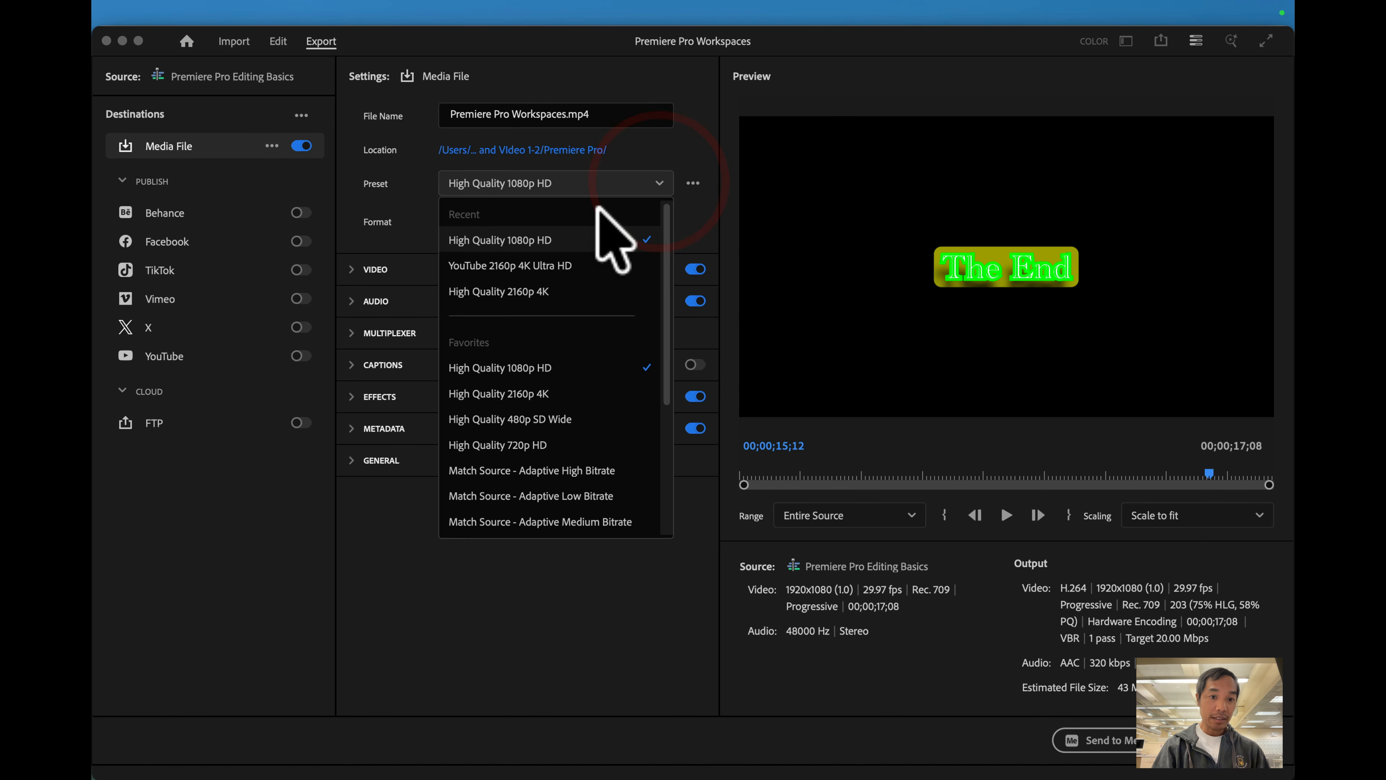
scroll(467, 498, down, 1)
scroll(467, 498, down, 5)
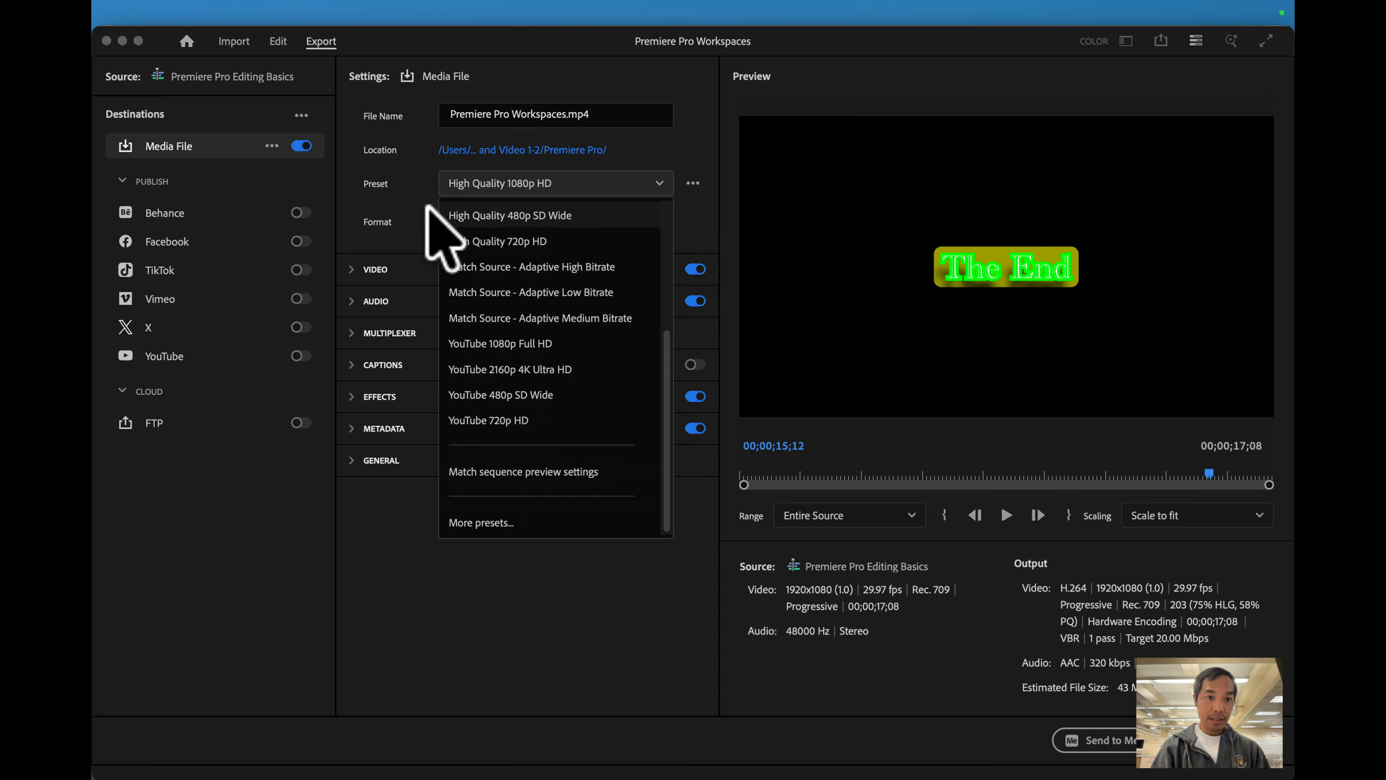
click(483, 522)
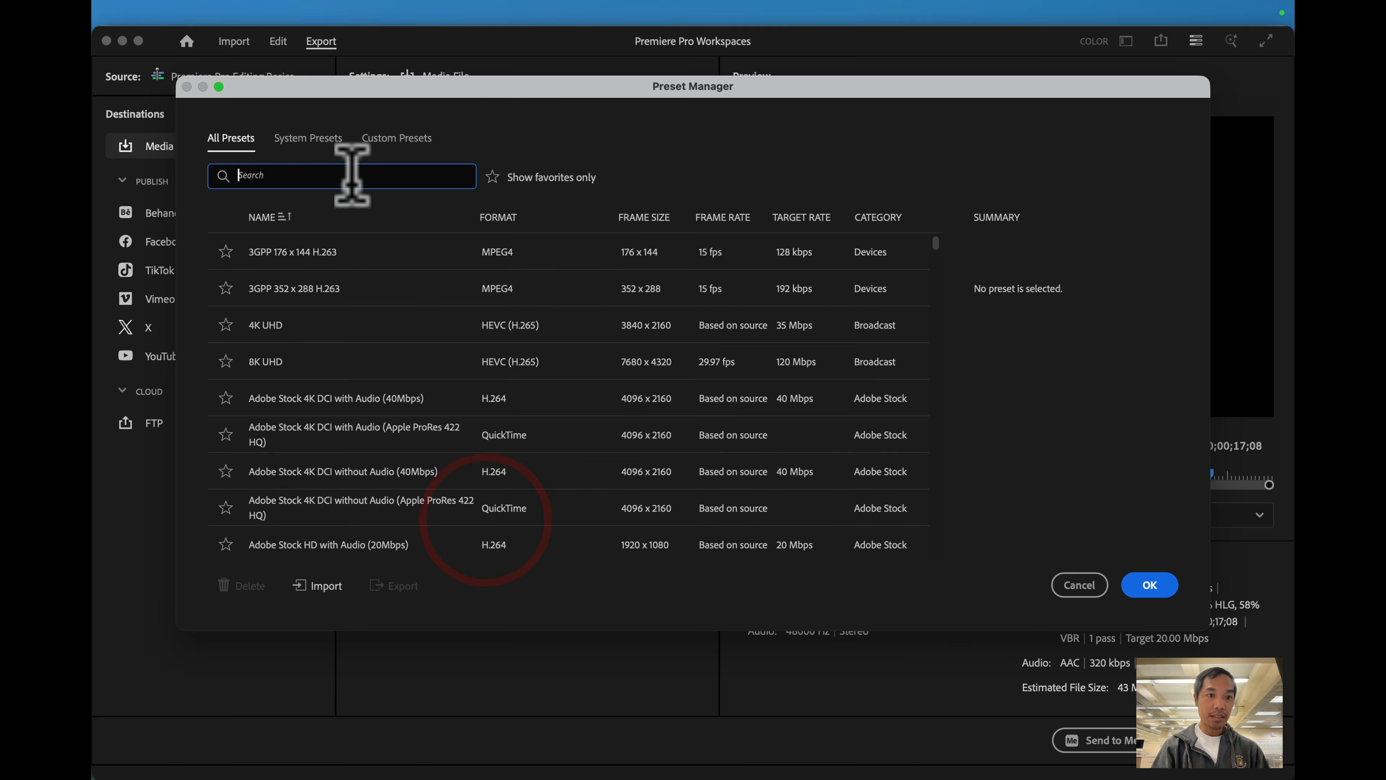
text(yout)
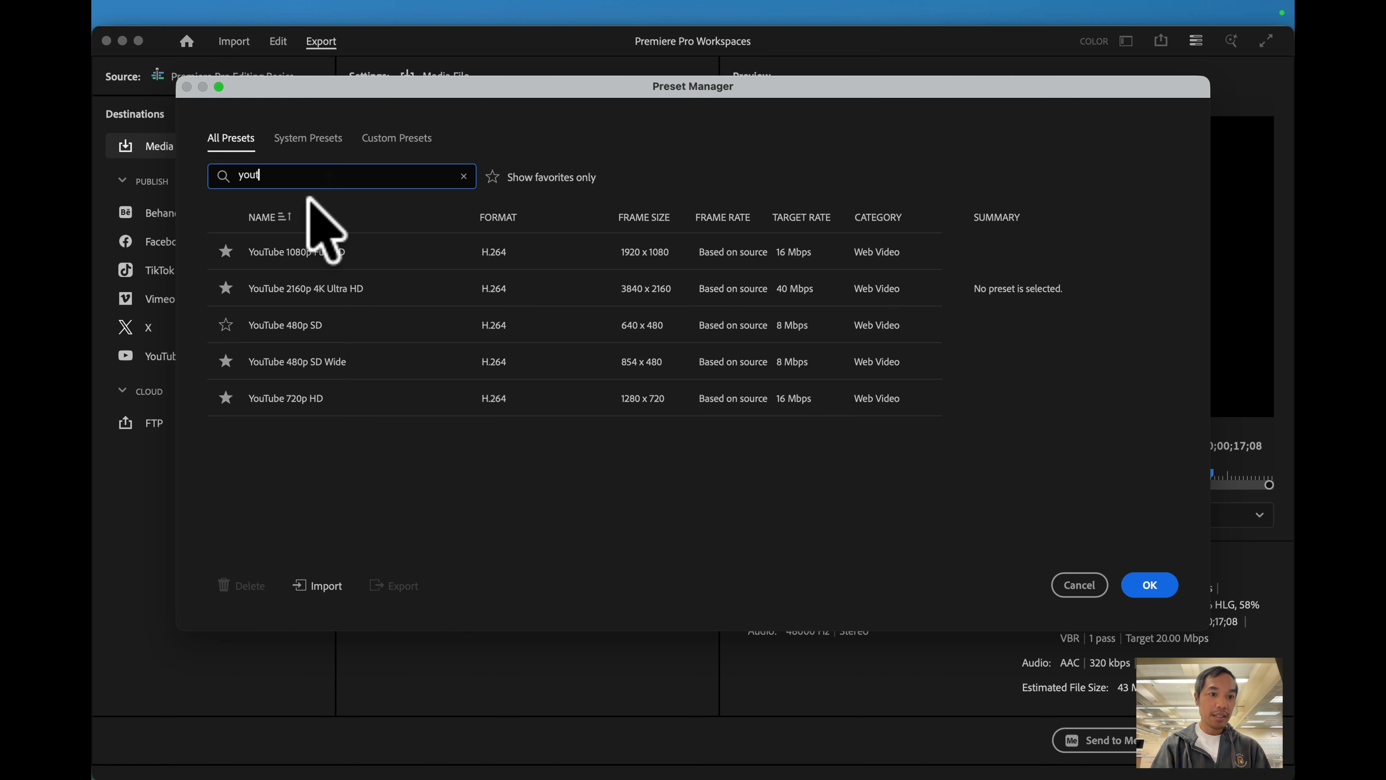
click(298, 250)
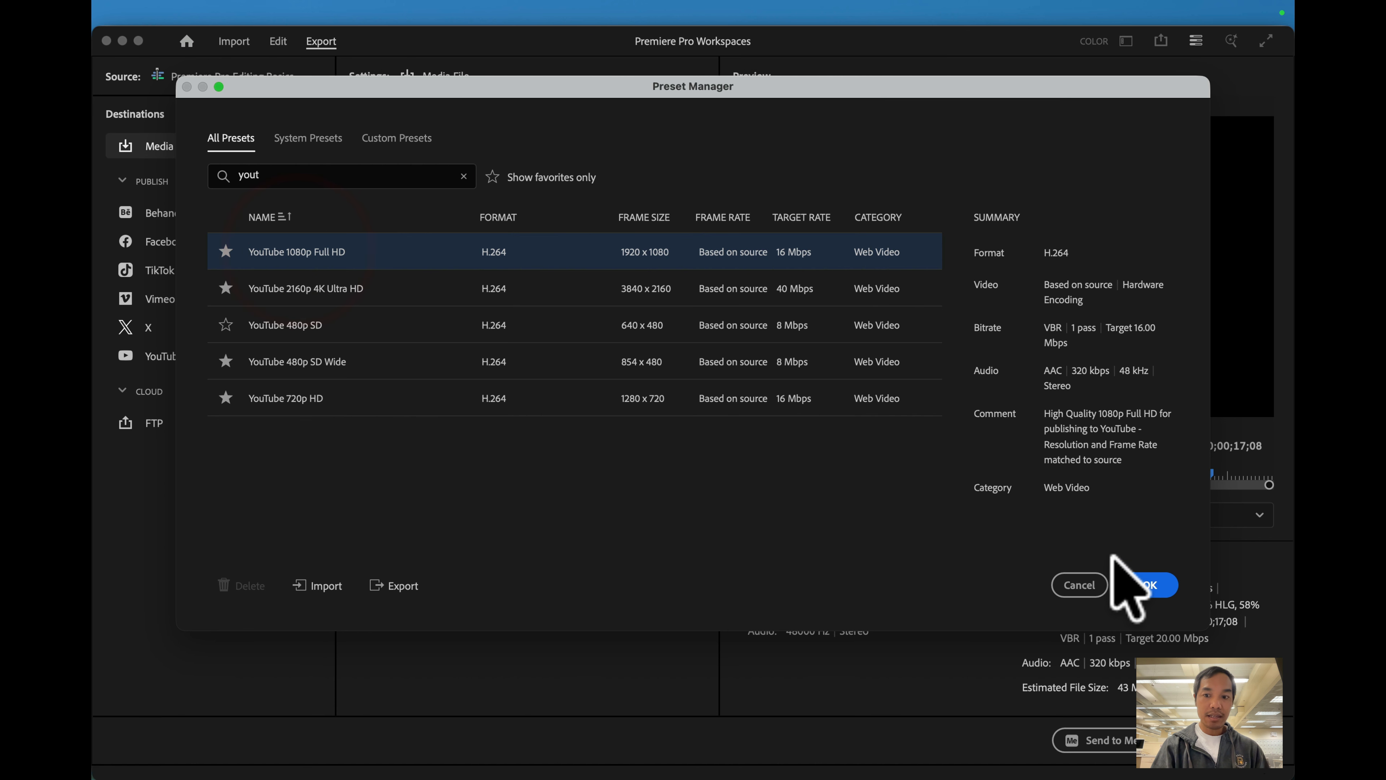
click(1143, 583)
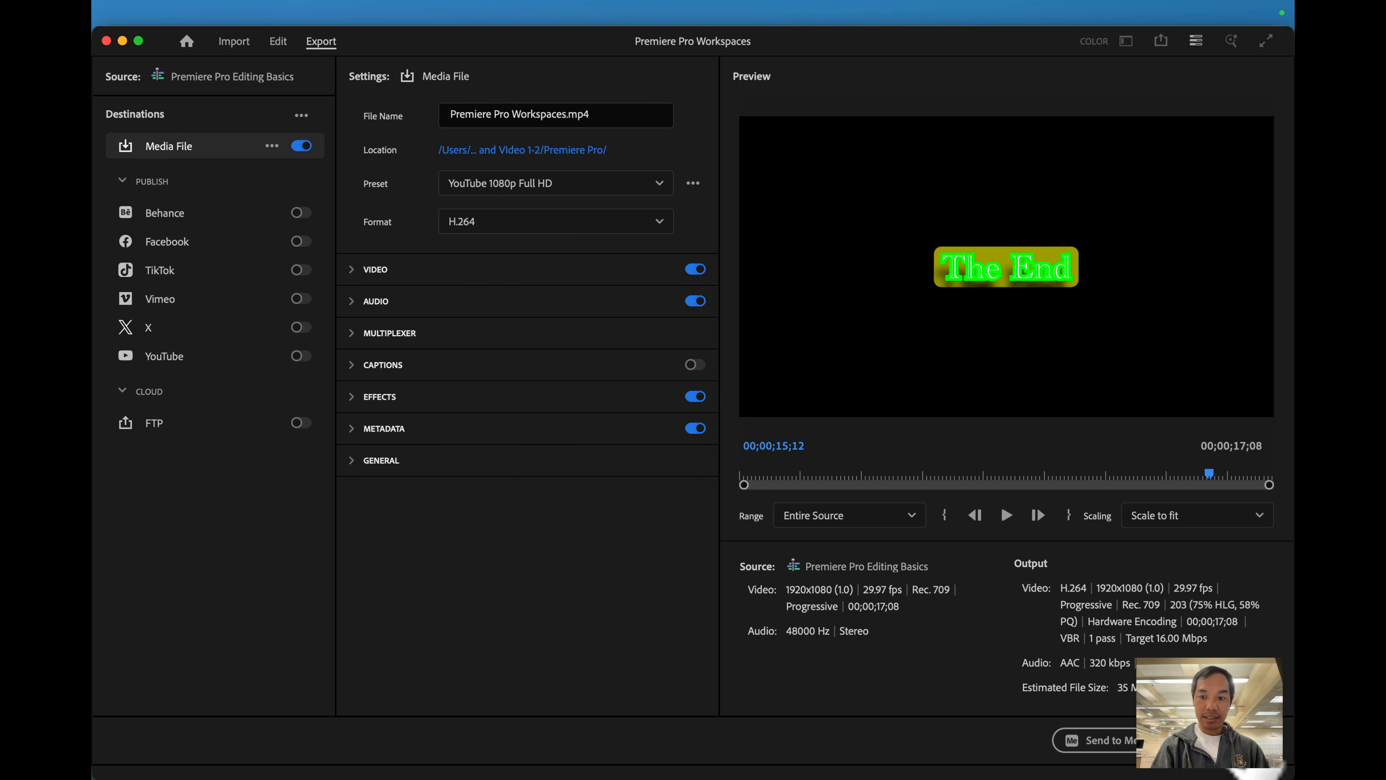
click(1233, 741)
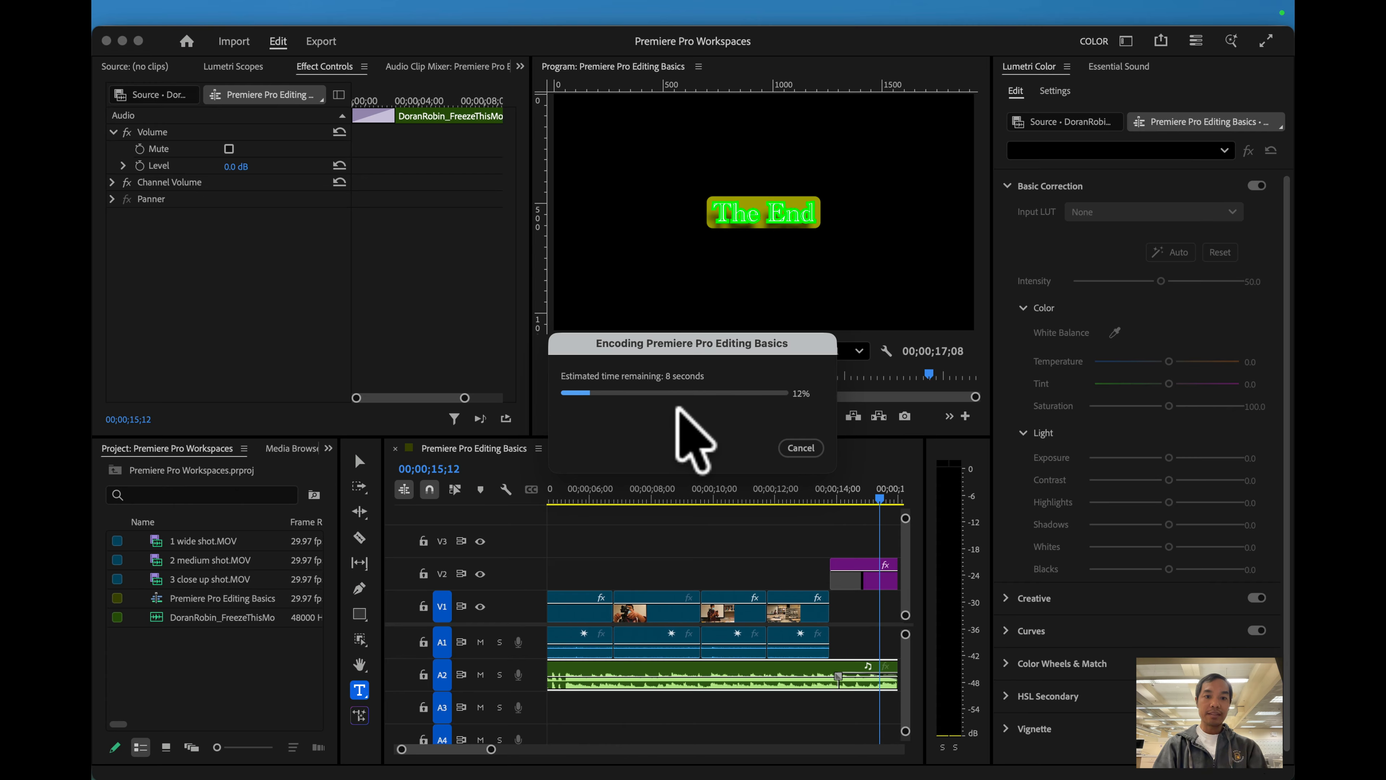
Step: Switch to Finder, preview the exported Premiere Pro Workspaces.mp4 in the Premiere Pro folder, and rewind playback to the "The End" title
mouse_move(95, 772)
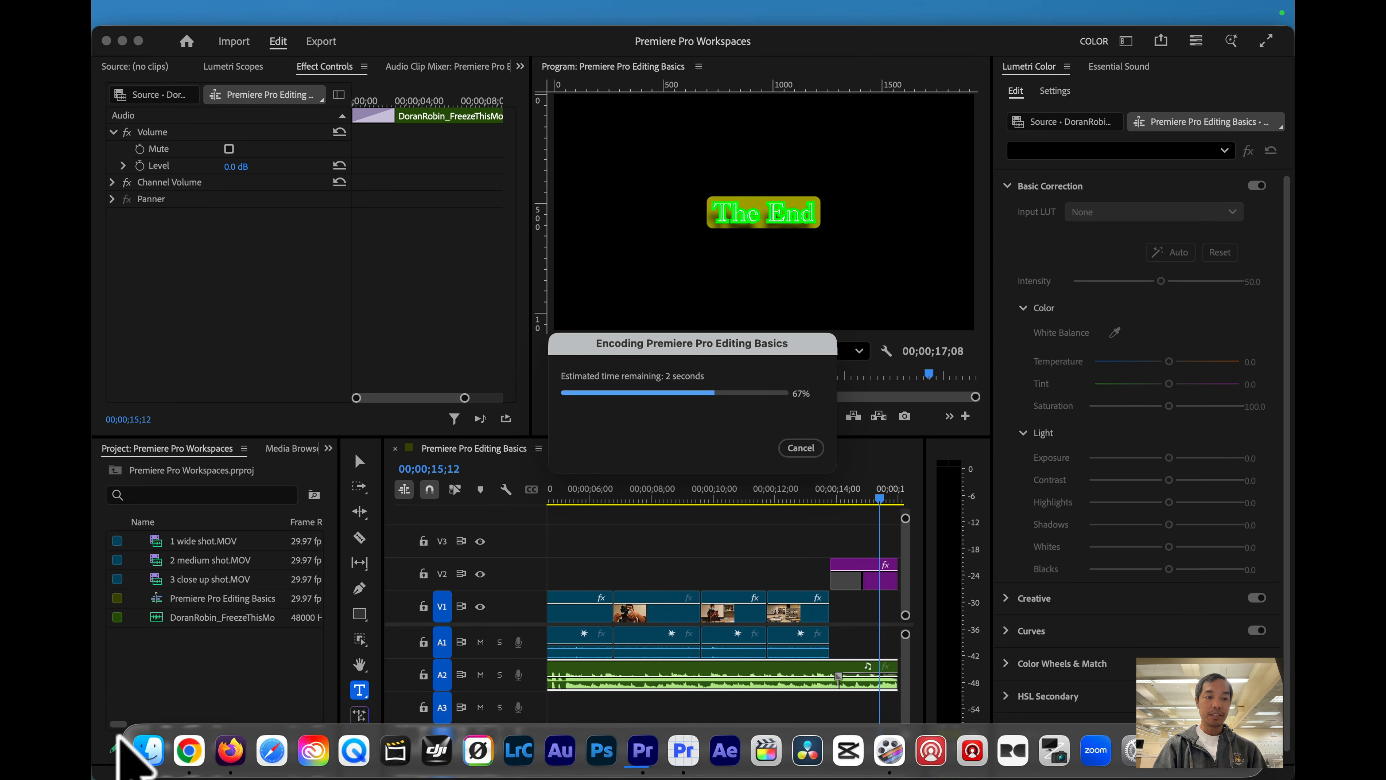
click(153, 737)
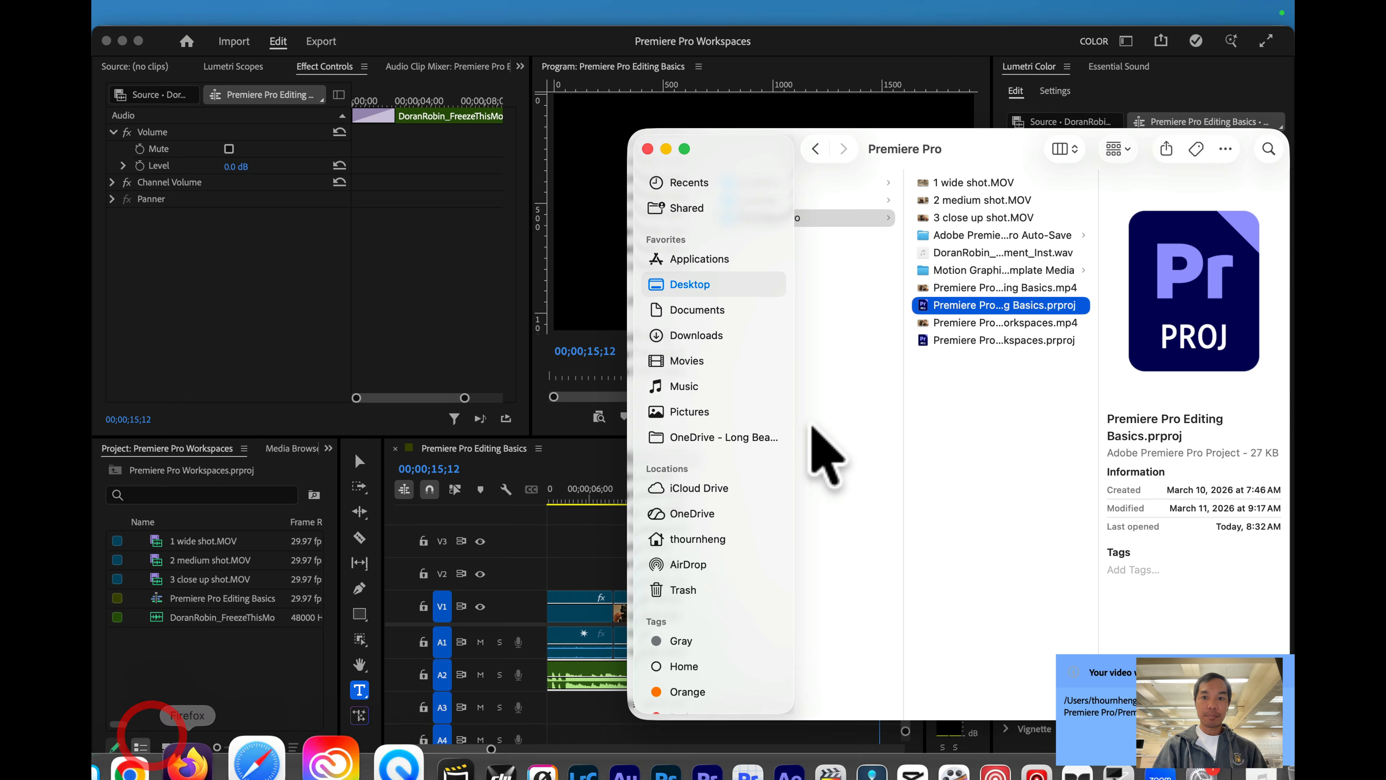
click(988, 323)
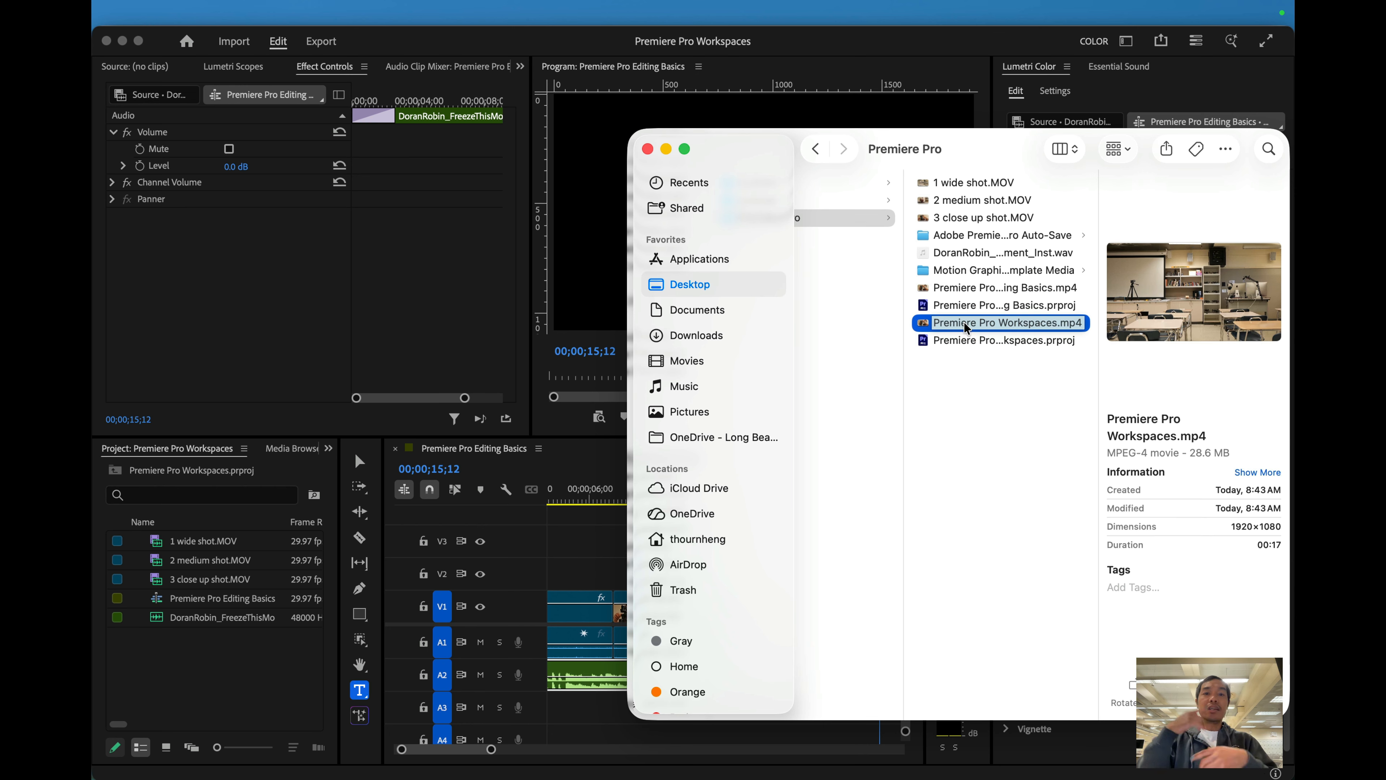
key(space)
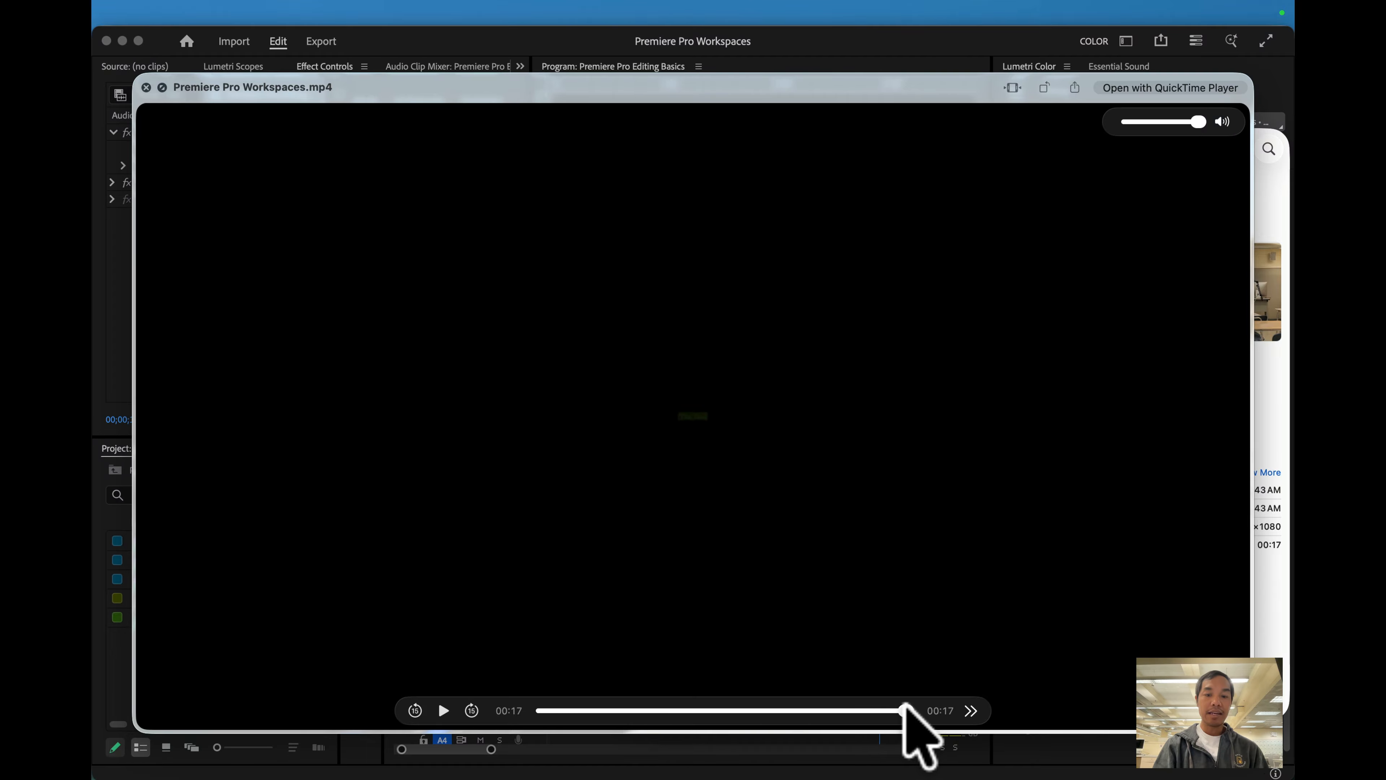
drag(905, 708, 847, 705)
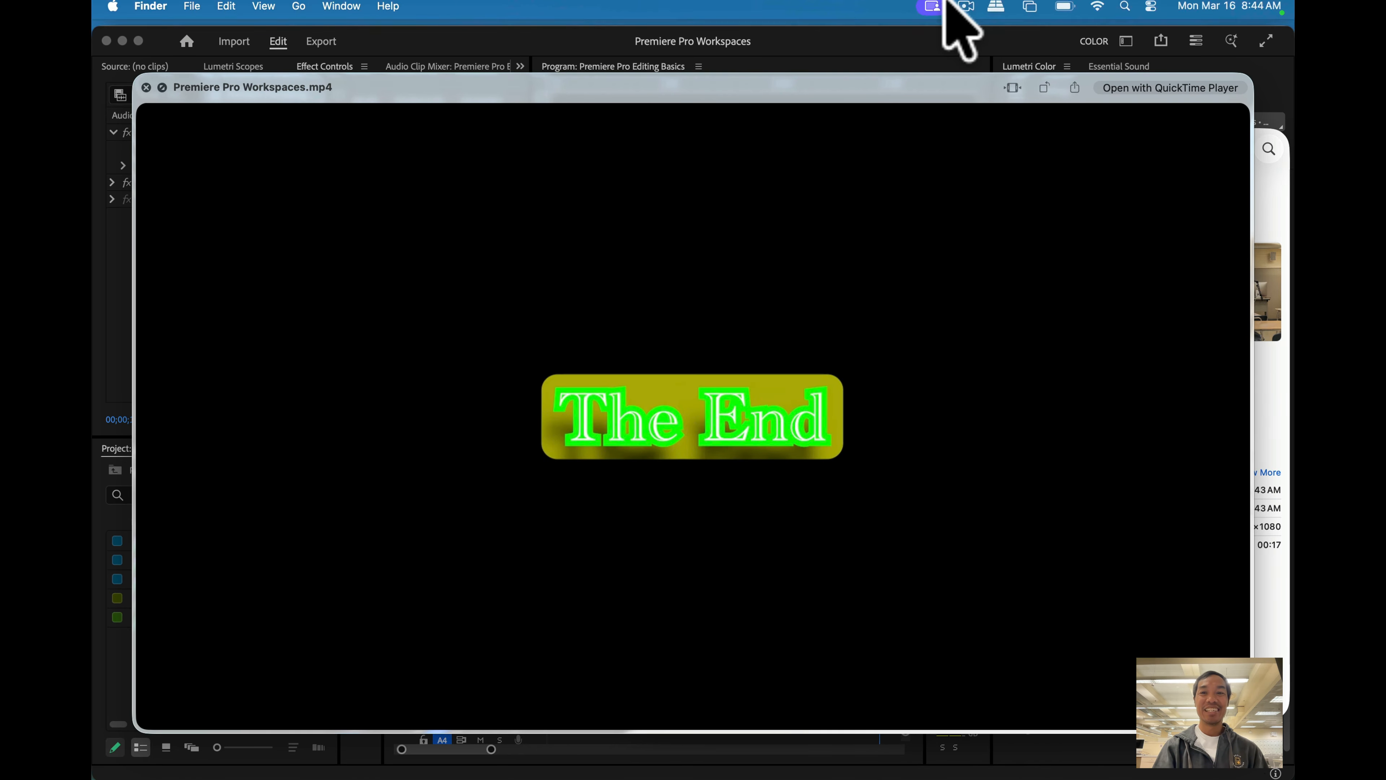
click(966, 12)
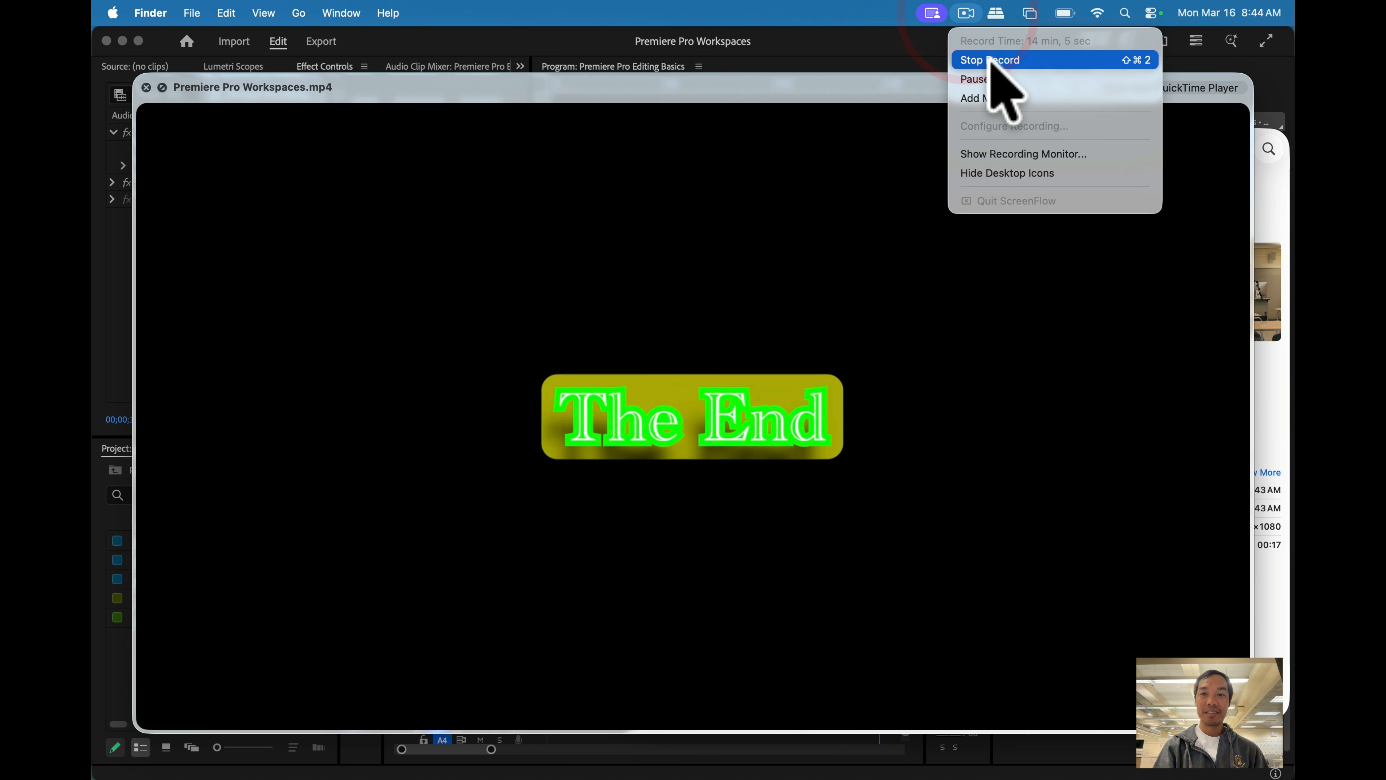